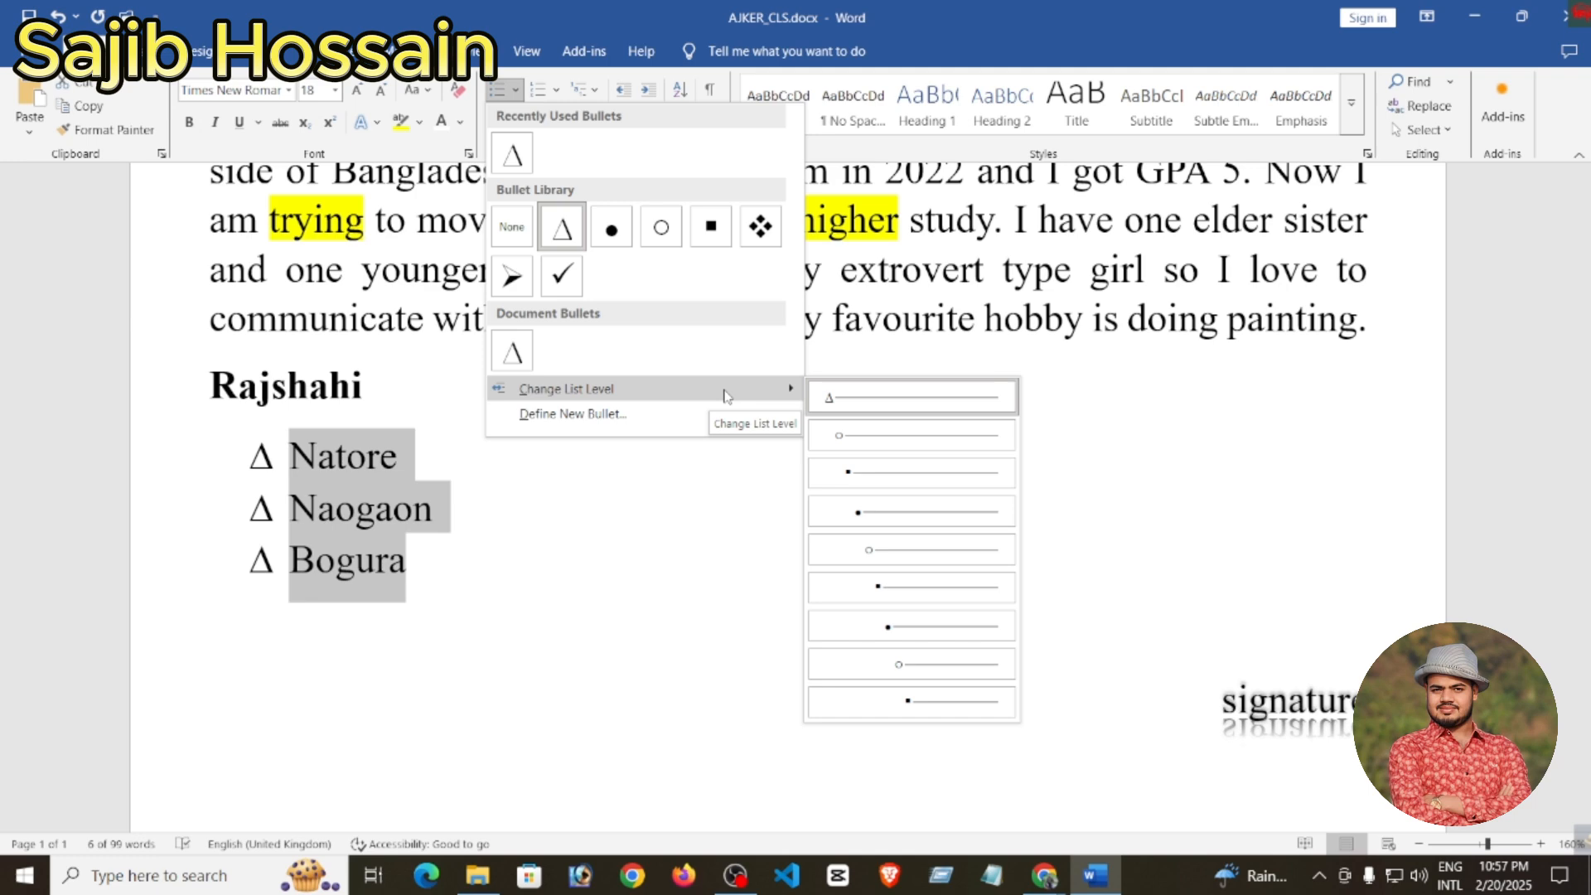
pyautogui.press('Escape')
pyautogui.press('Escape')
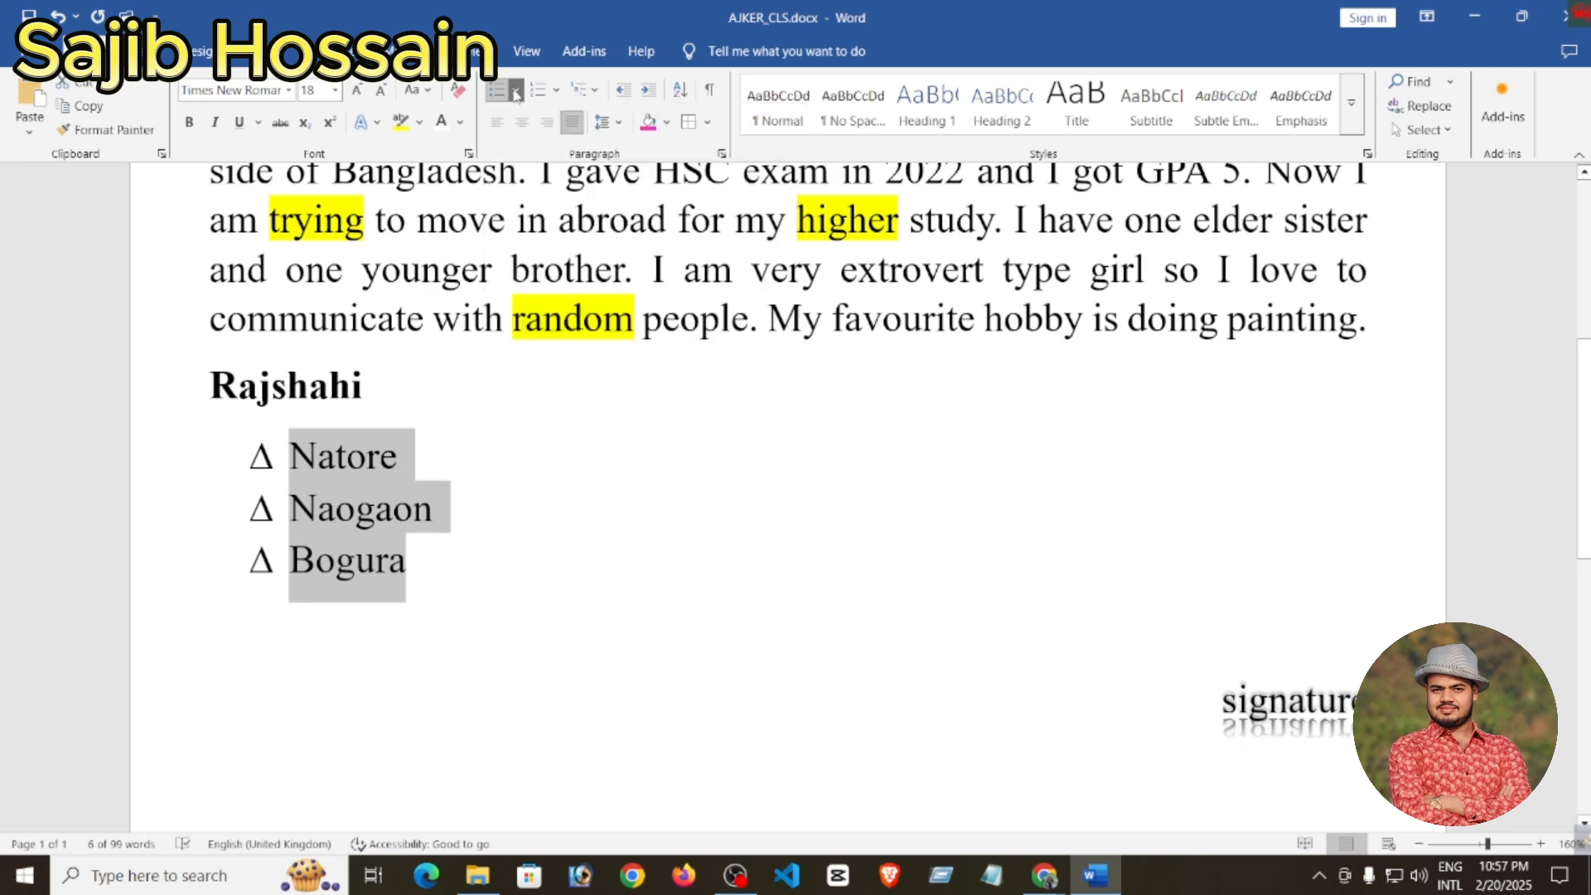
pyautogui.click(556, 92)
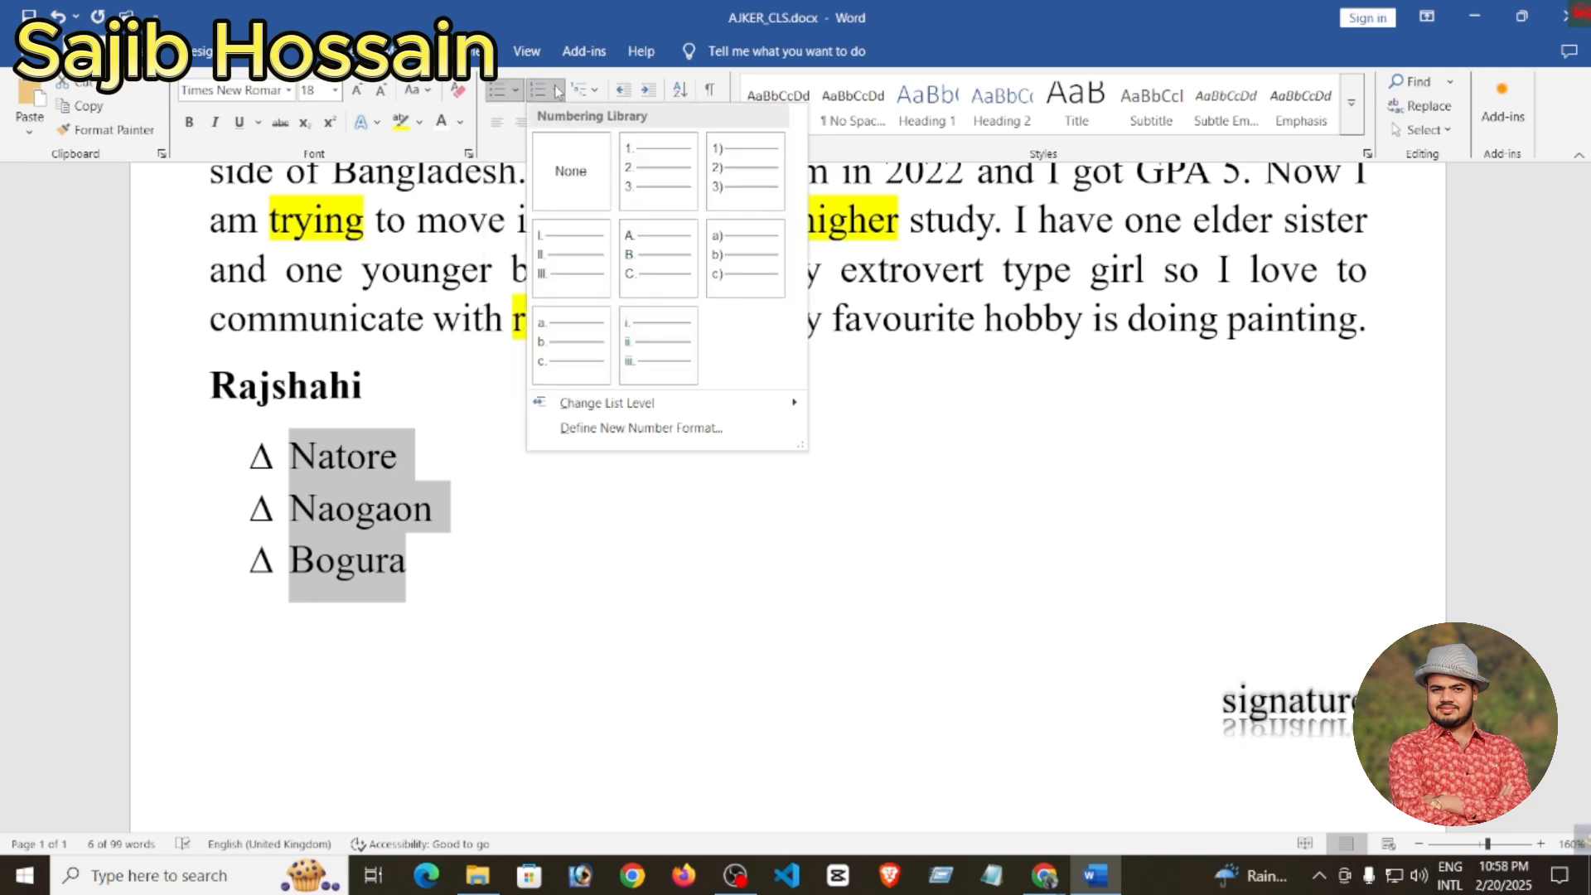
pyautogui.click(411, 464)
pyautogui.press('Return')
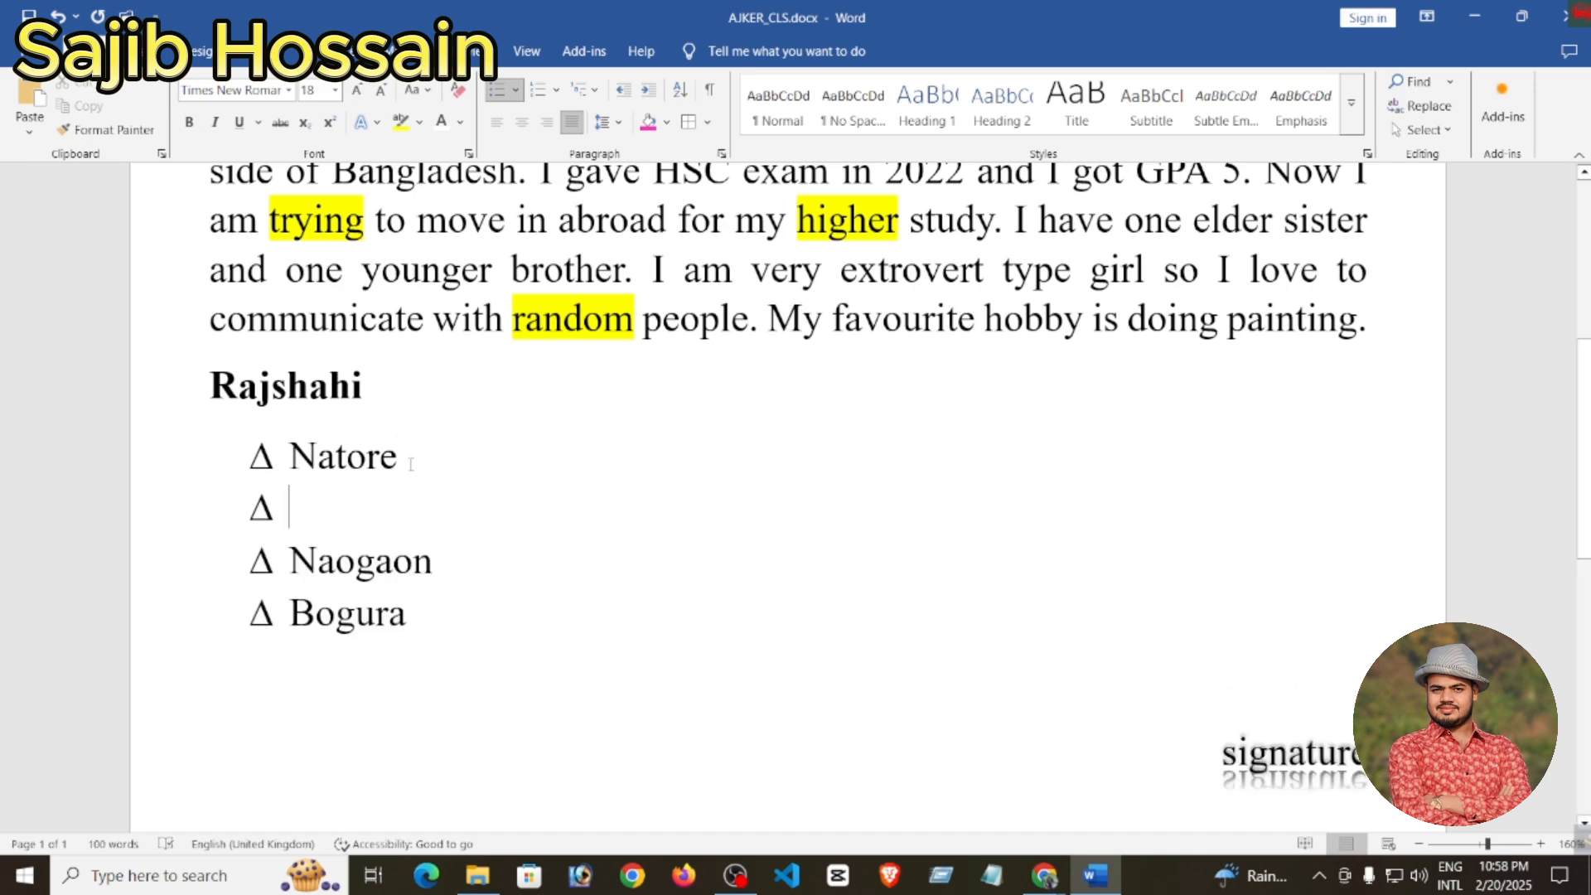
pyautogui.press('BackSpace')
pyautogui.press('BackSpace')
pyautogui.press('BackSpace')
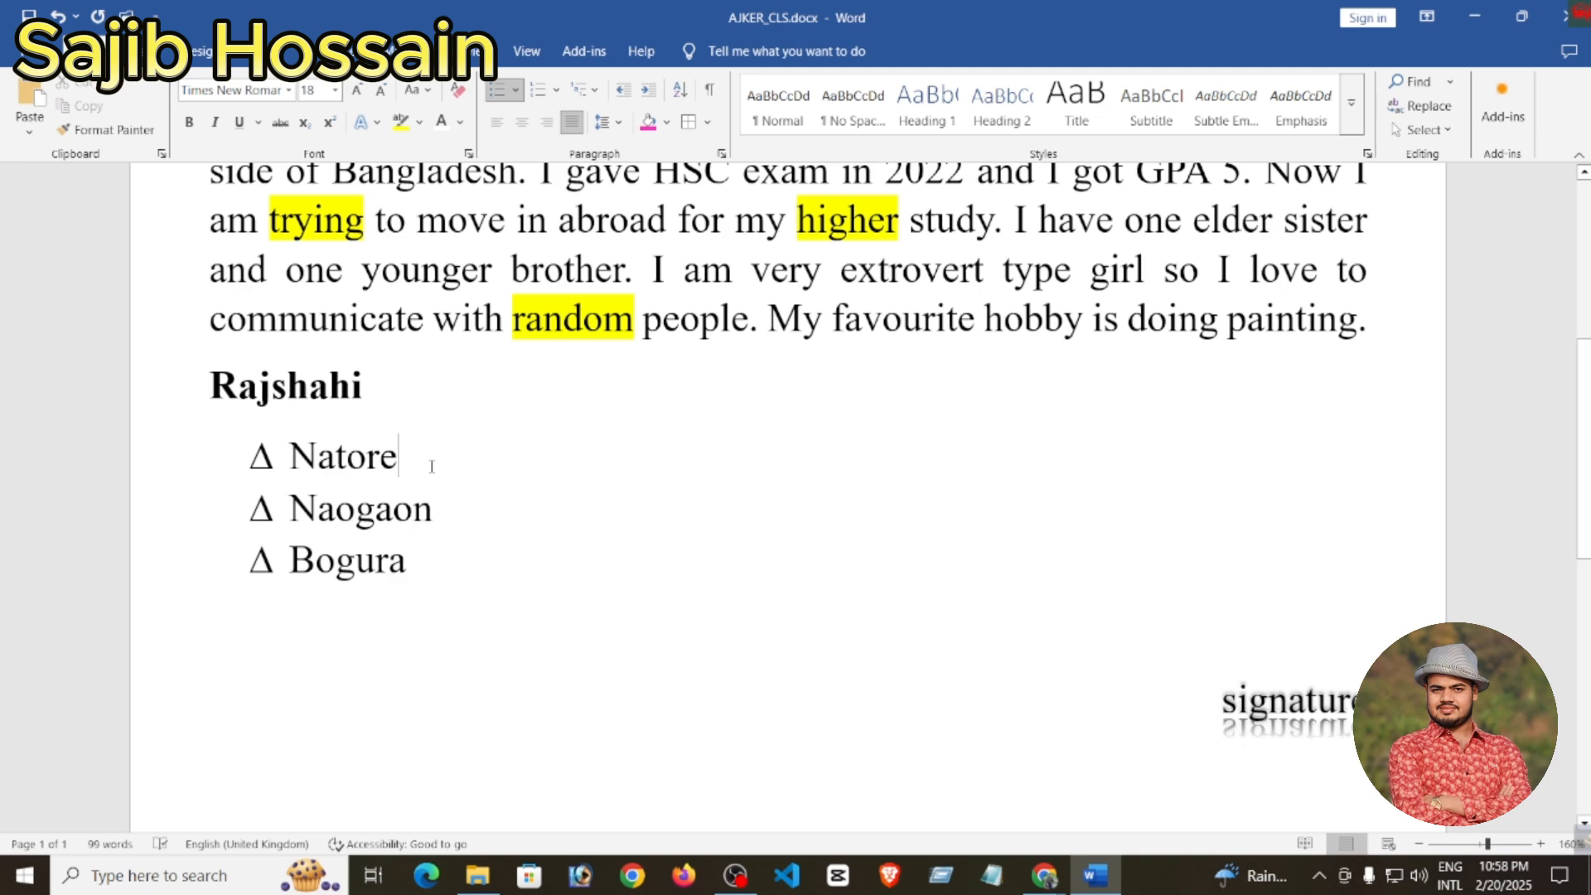
# - Add a bulleted item "Joypurhat" directly below Natore in the Rajshahi list
pyautogui.press('Return')
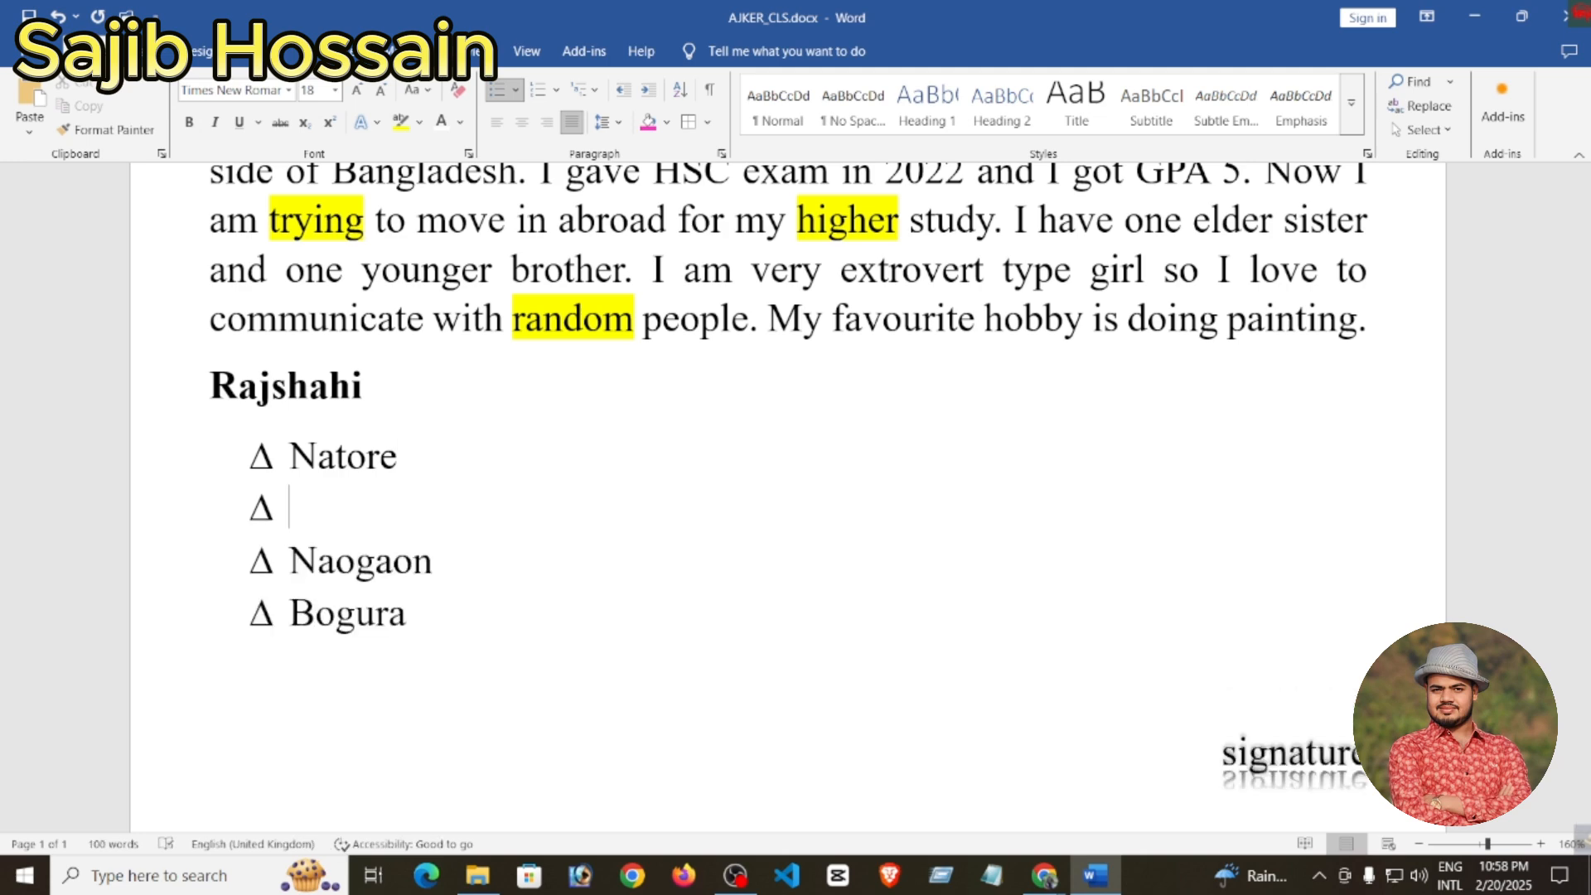
pyautogui.write('Joypuhat')
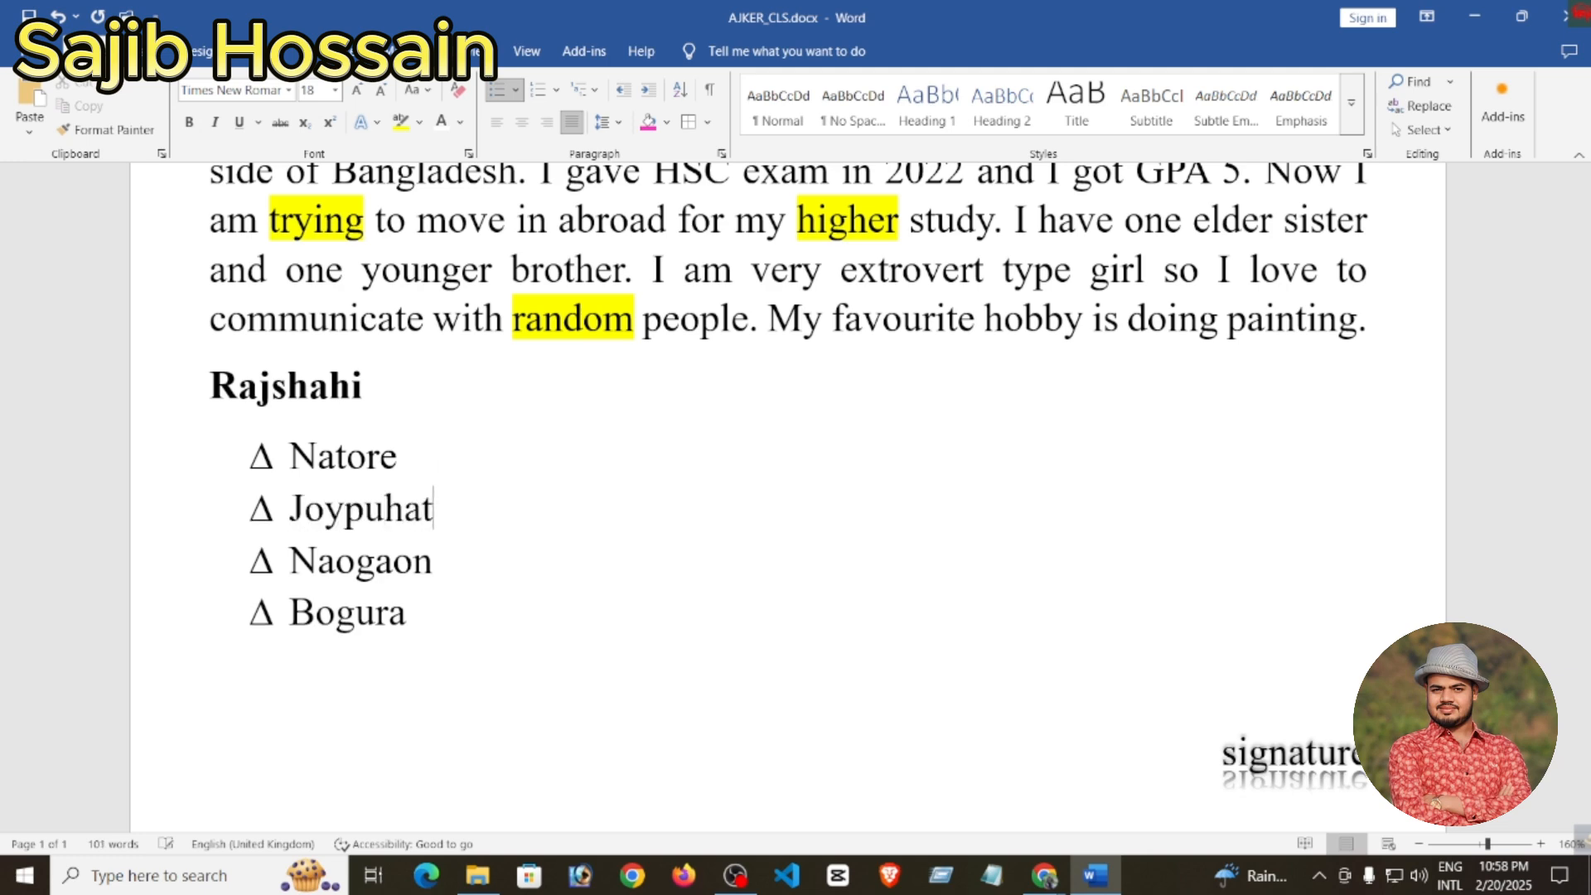
pyautogui.click(385, 507)
pyautogui.write('r')
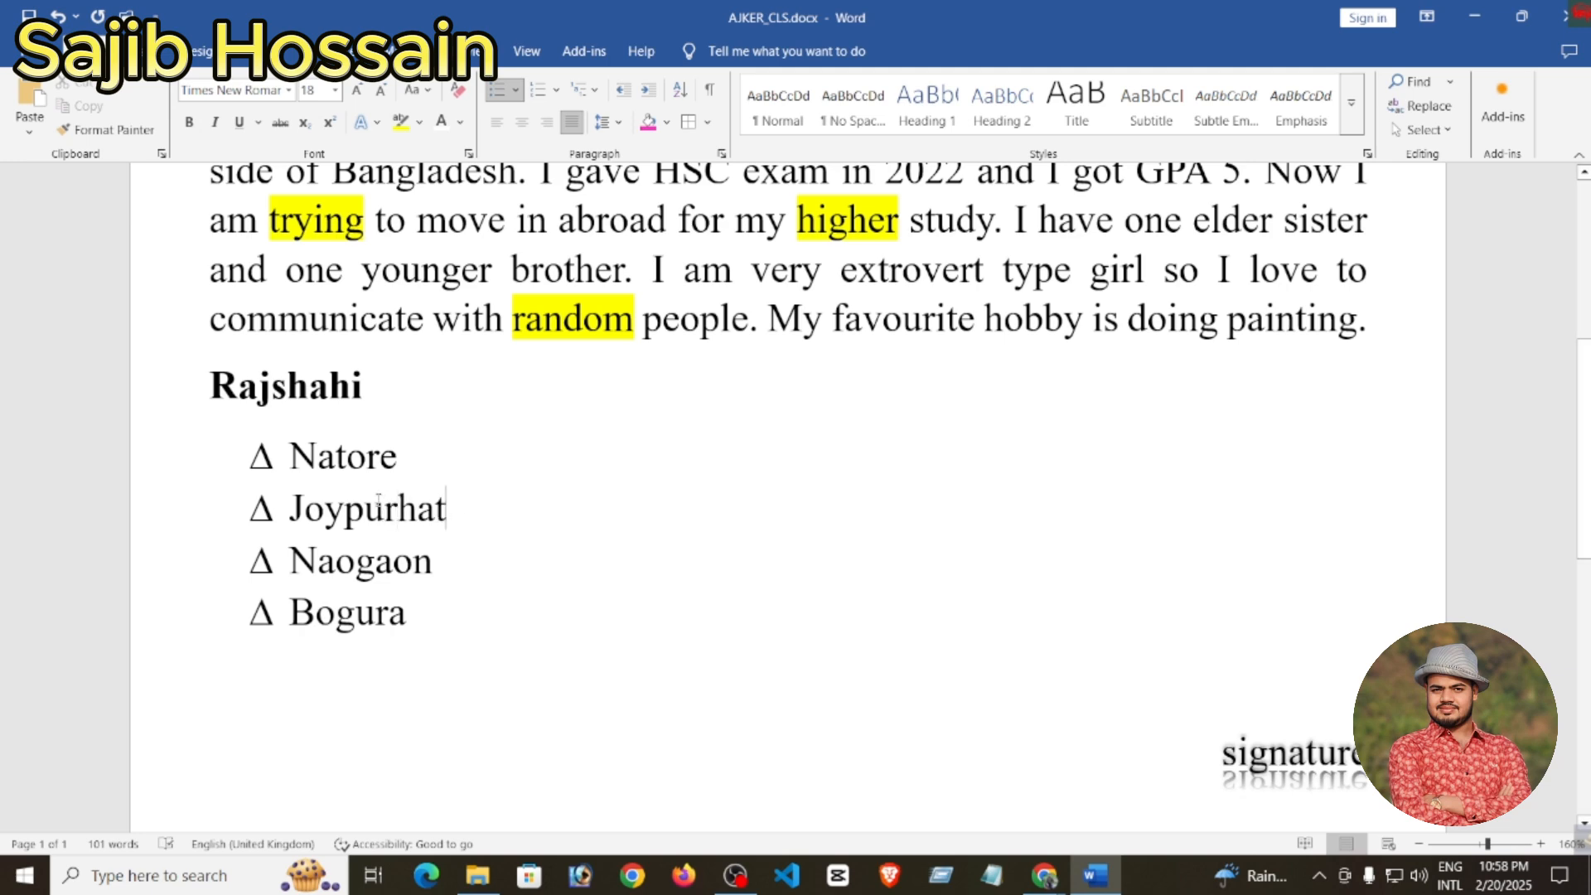
# - Change the bullets of the four Rajshahi list items, Natore through Bogura, to solid round bullets
pyautogui.moveTo(290, 455); pyautogui.dragTo(410, 622)
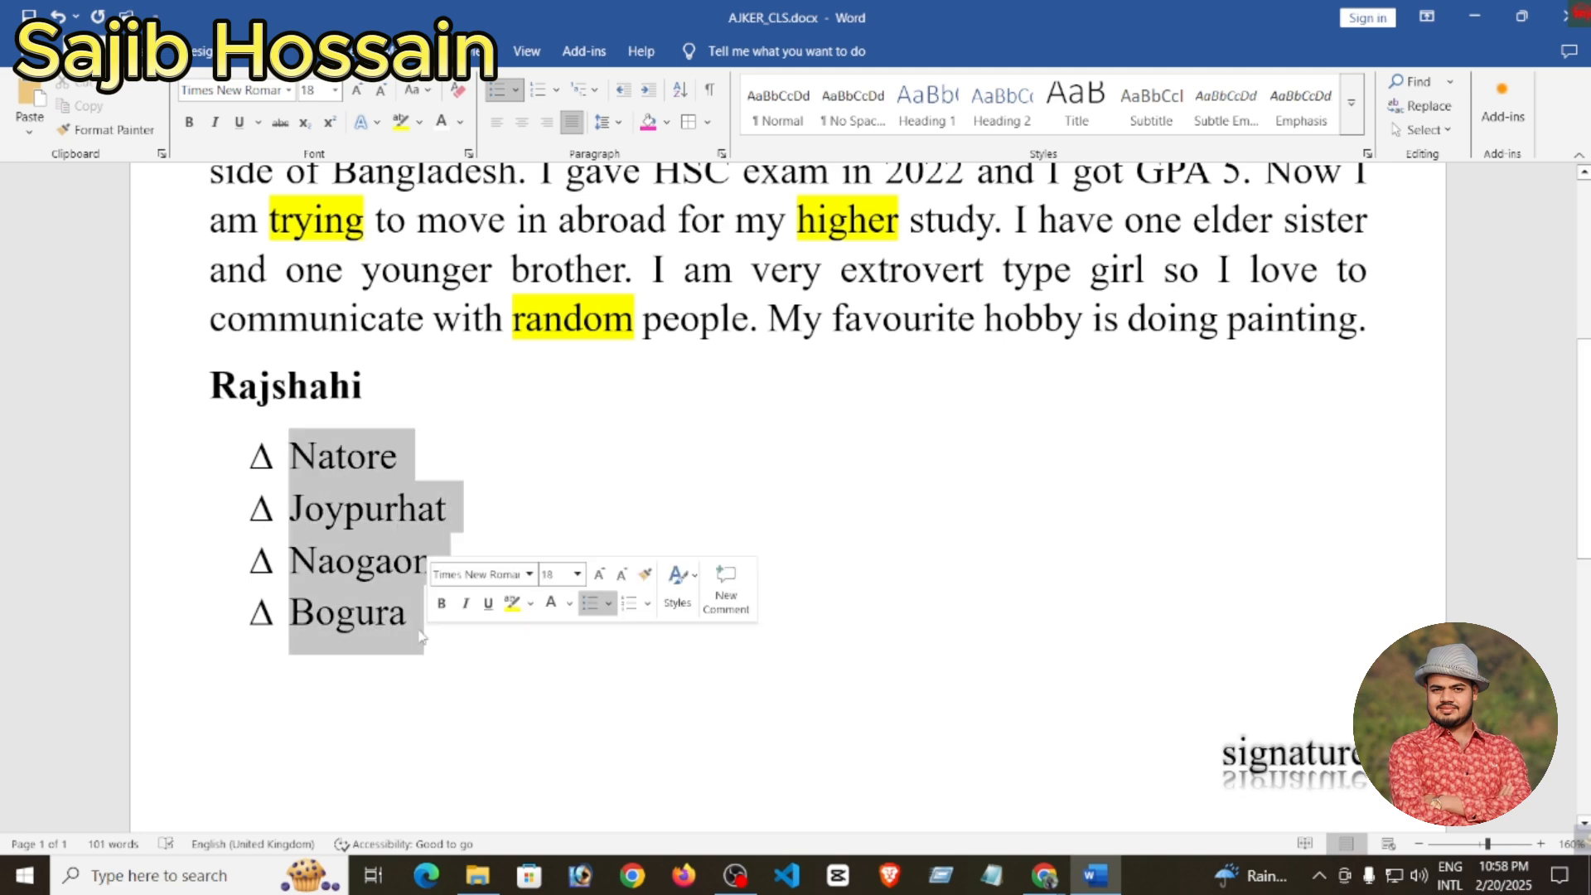
pyautogui.click(517, 90)
pyautogui.click(611, 224)
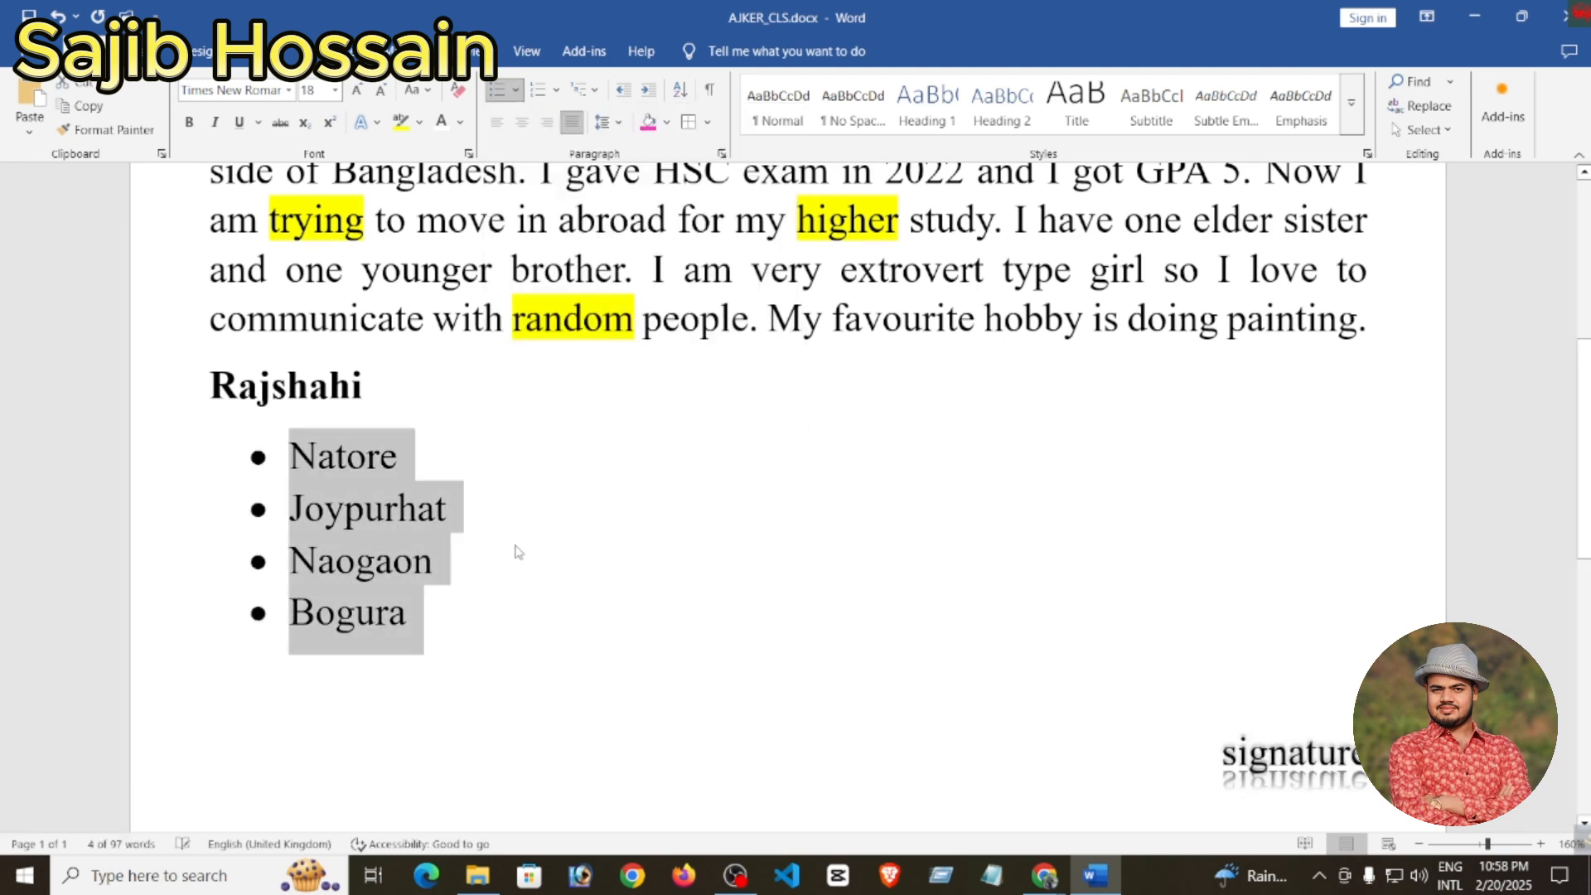
pyautogui.click(516, 554)
pyautogui.click(448, 507)
pyautogui.press('Return')
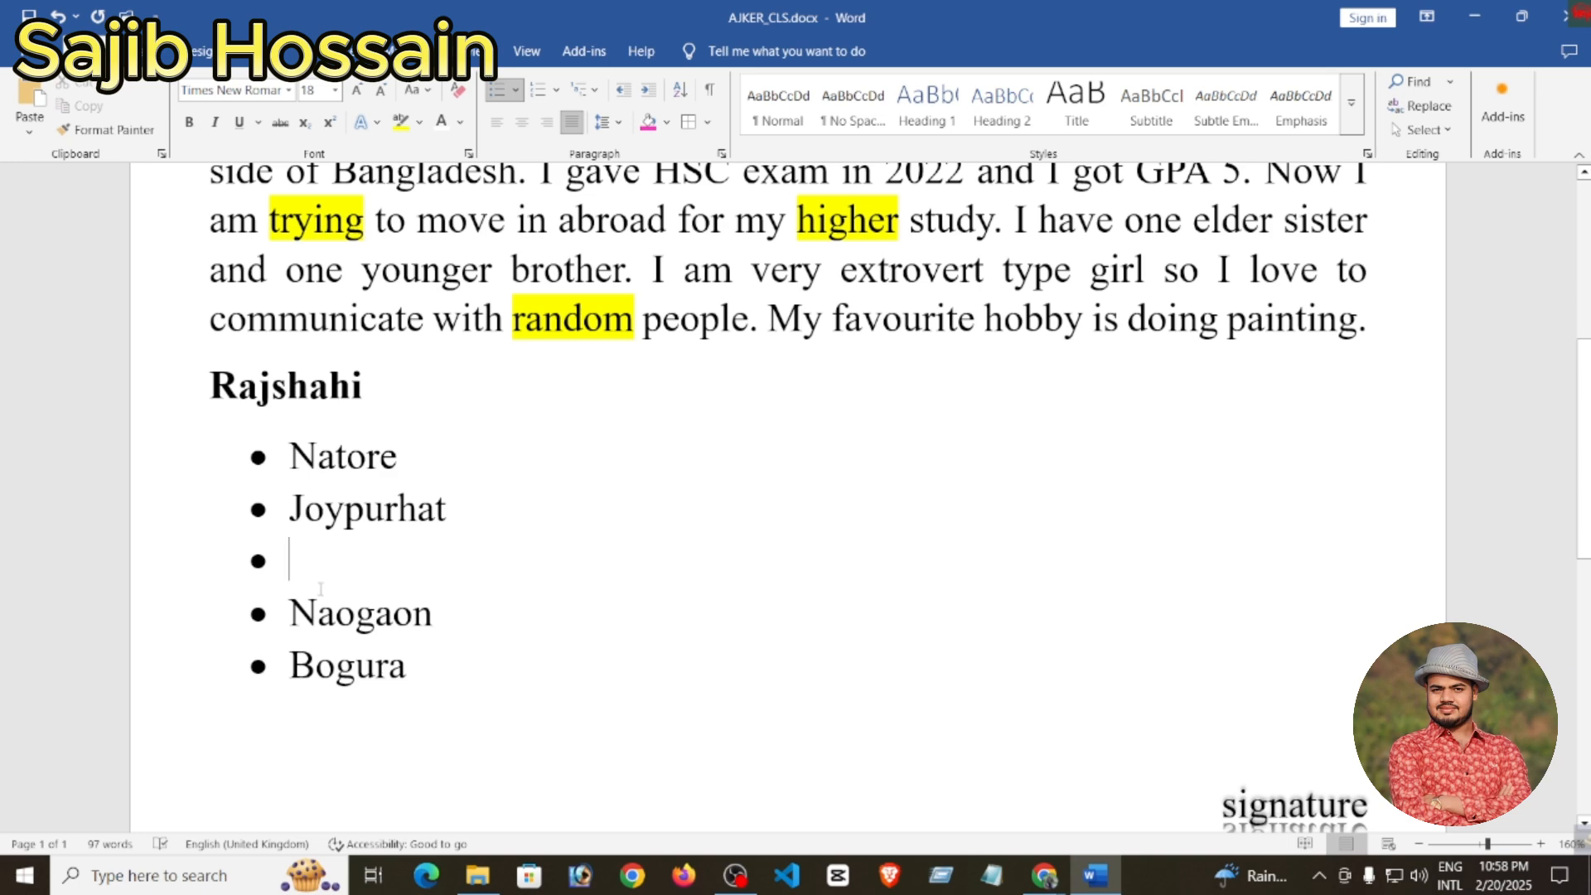
pyautogui.press('Return')
pyautogui.press('BackSpace')
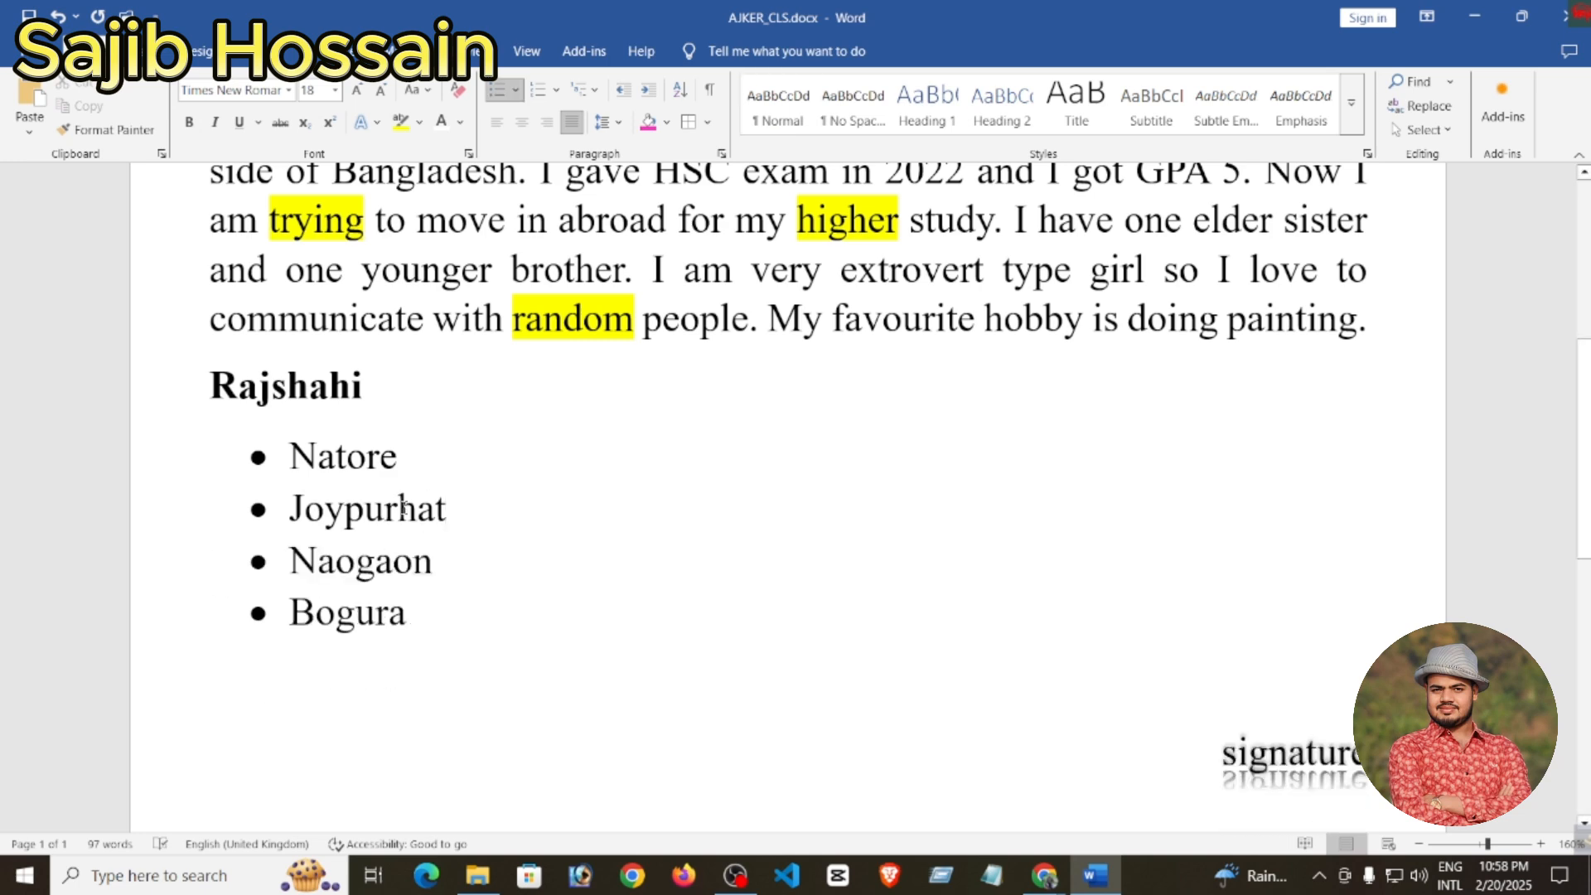
# - Add two bulleted items, "Kacha Golla" and "Rajbari", directly below Natore
pyautogui.click(405, 458)
pyautogui.press('Return')
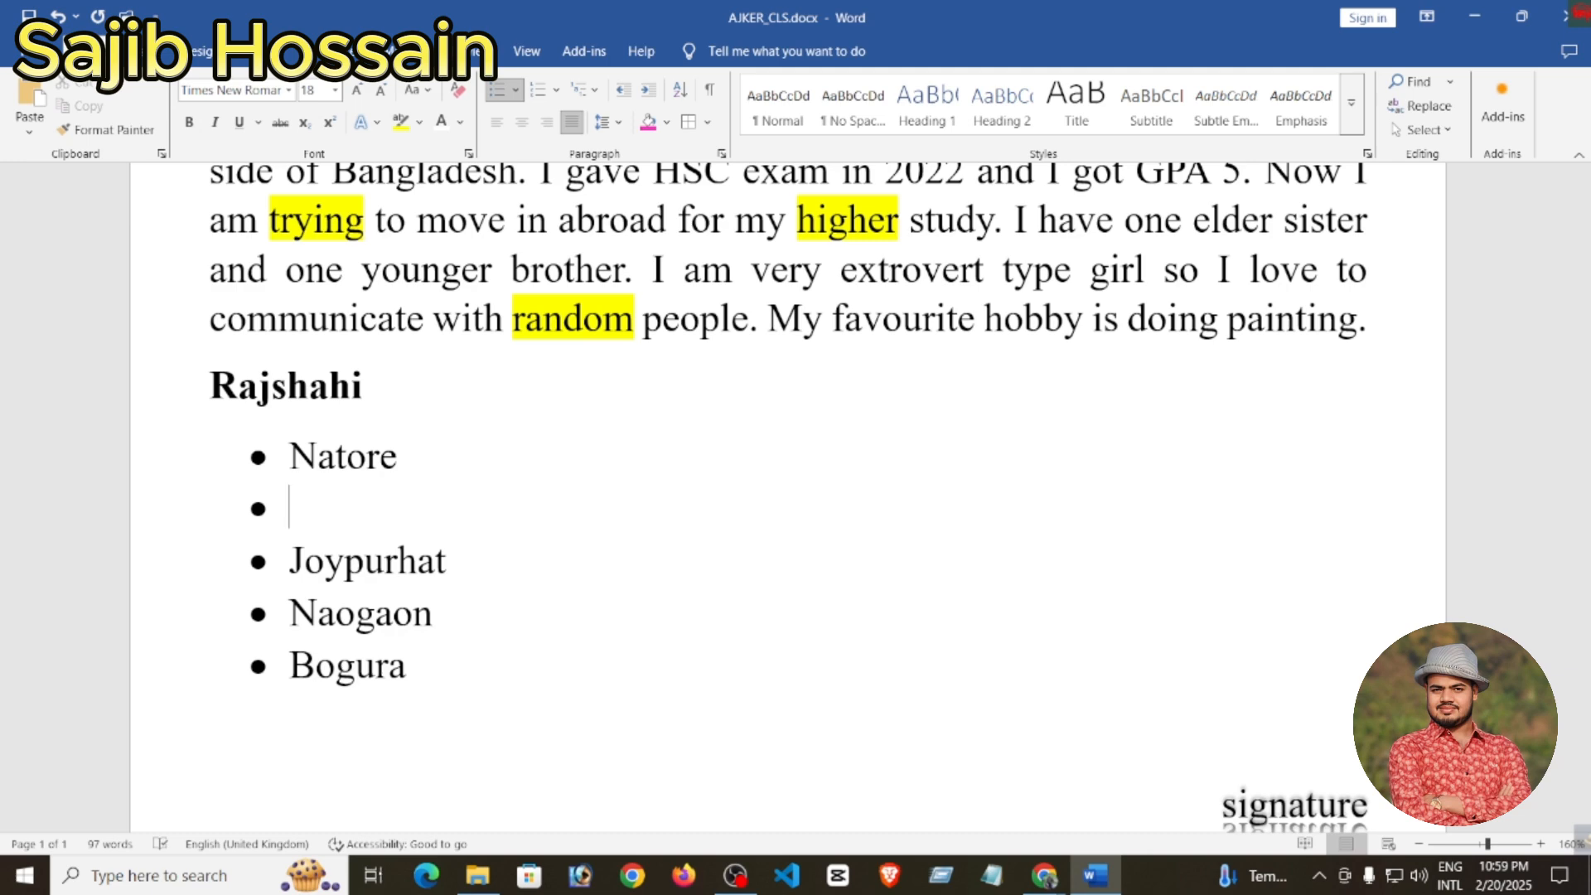
pyautogui.write('k')
pyautogui.press('BackSpace')
pyautogui.write('Kacha Golla')
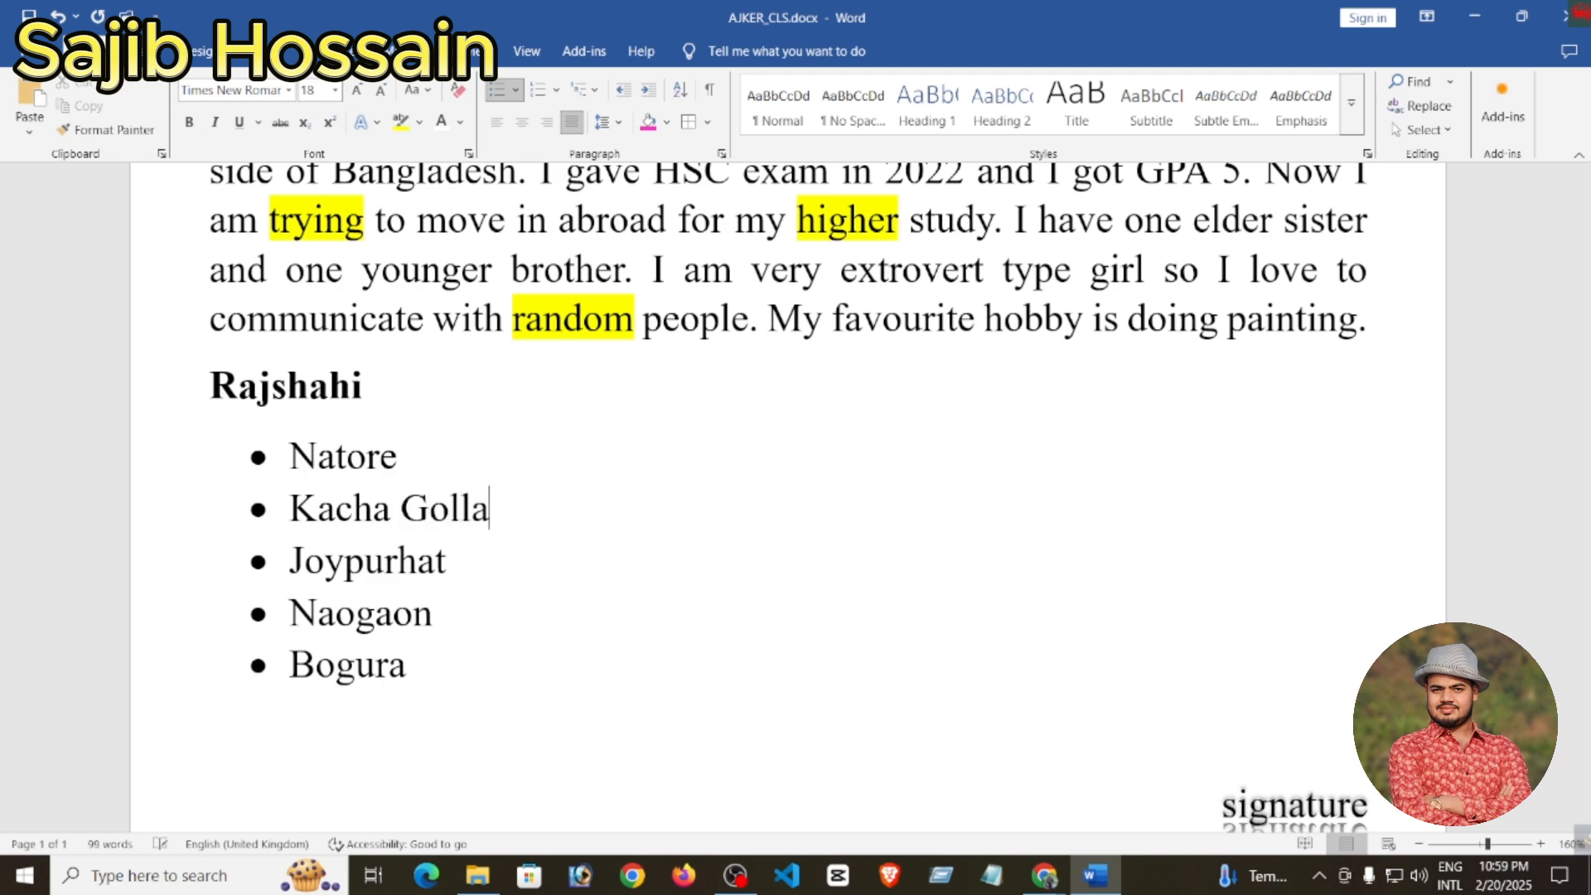
pyautogui.press('Return')
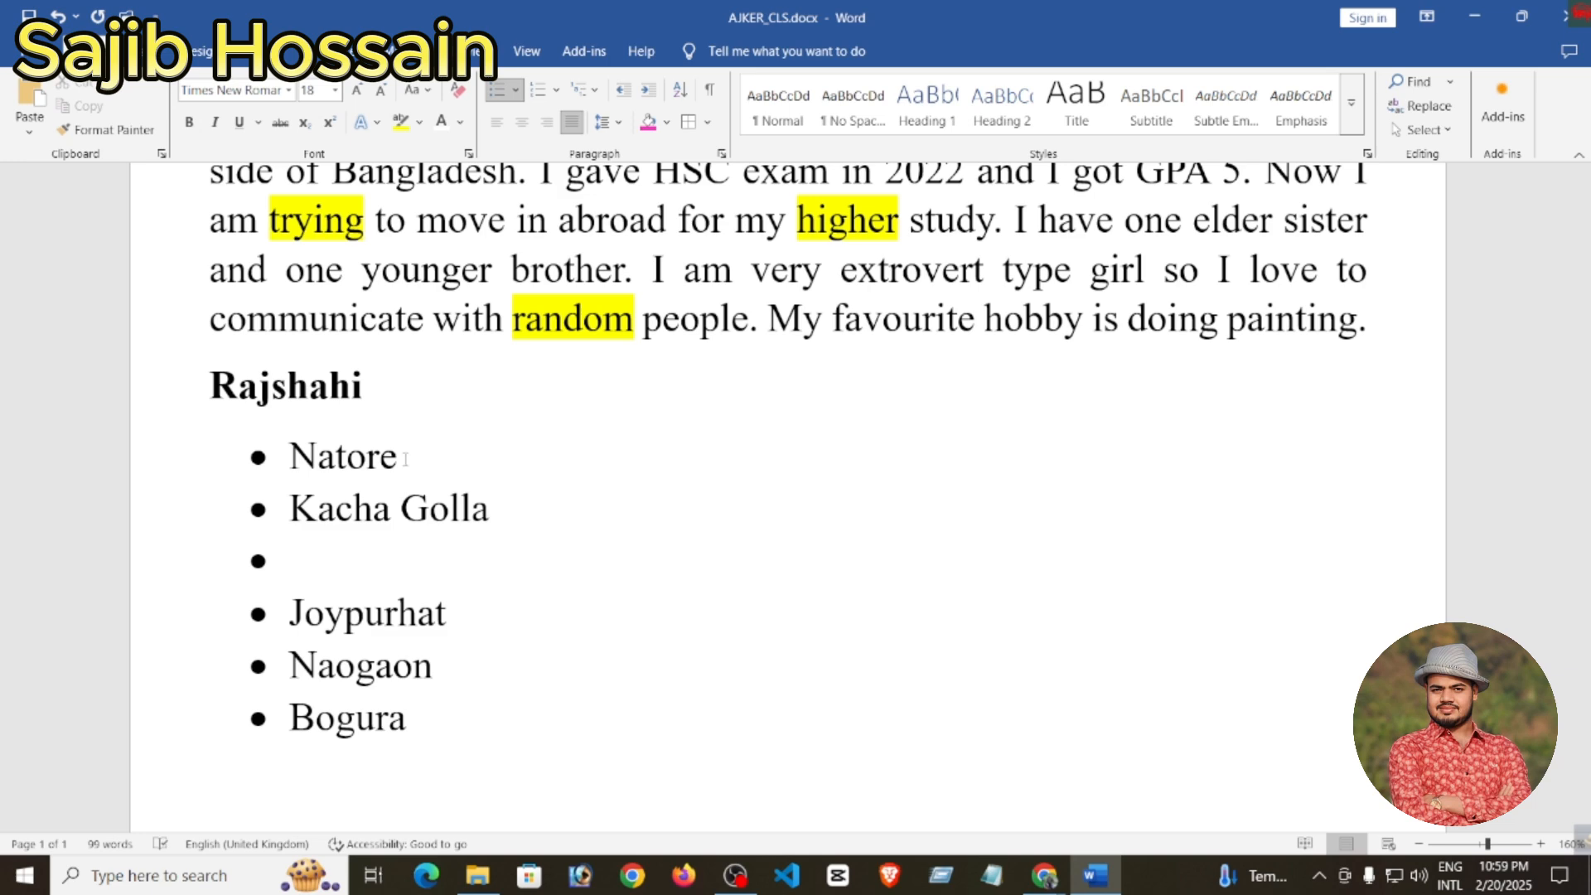
pyautogui.write('Rajbari')
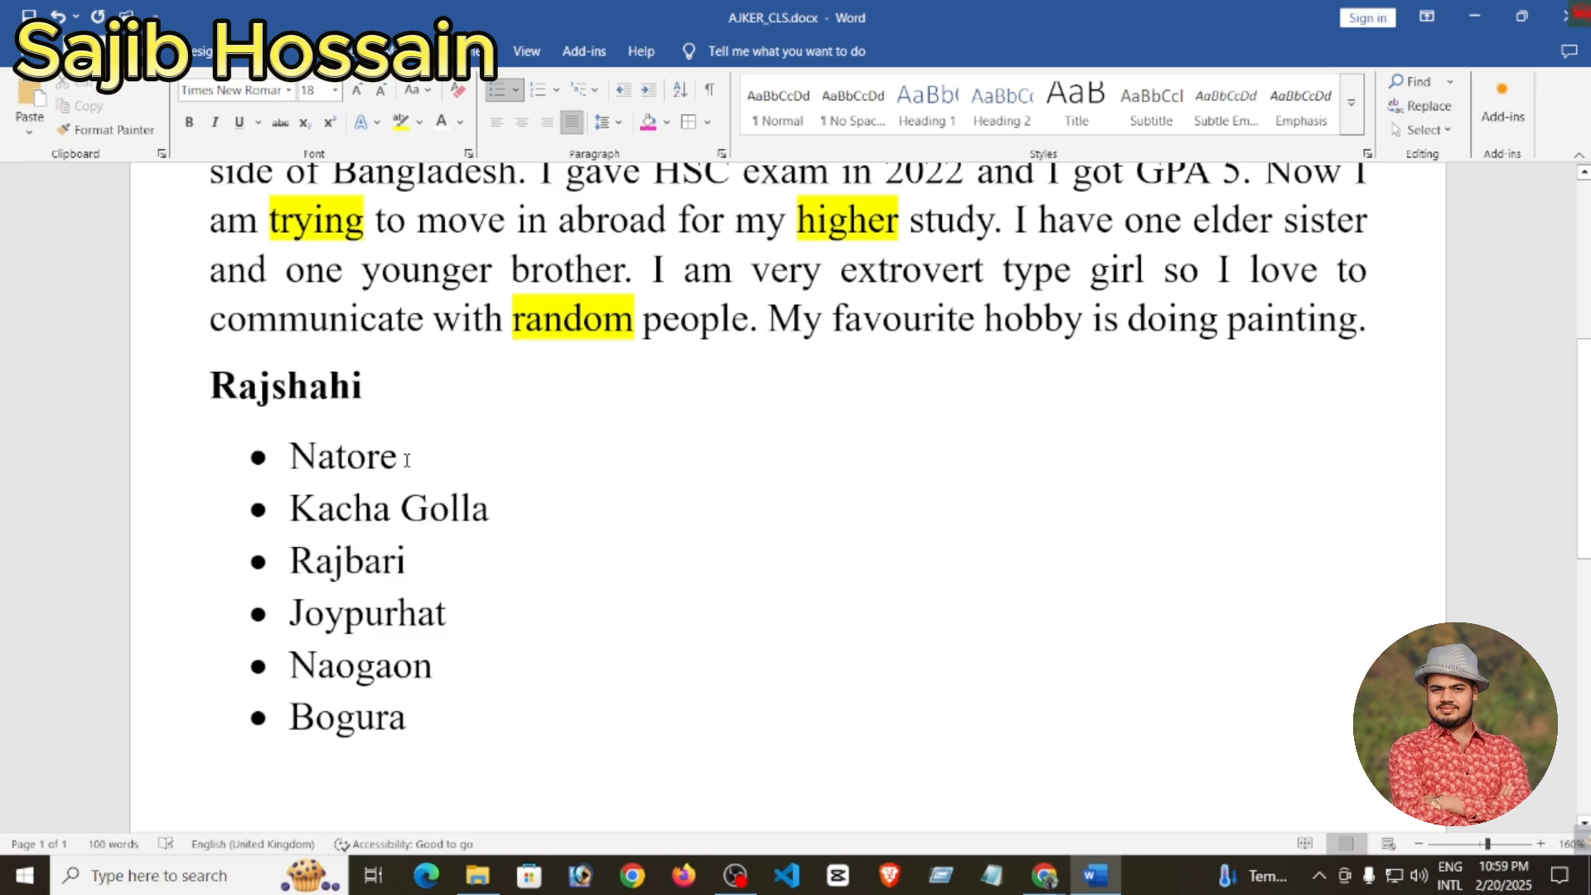
# - Indent Kacha Golla and Rajbari one level under Natore and give them solid square bullets
pyautogui.moveTo(292, 507); pyautogui.dragTo(421, 563)
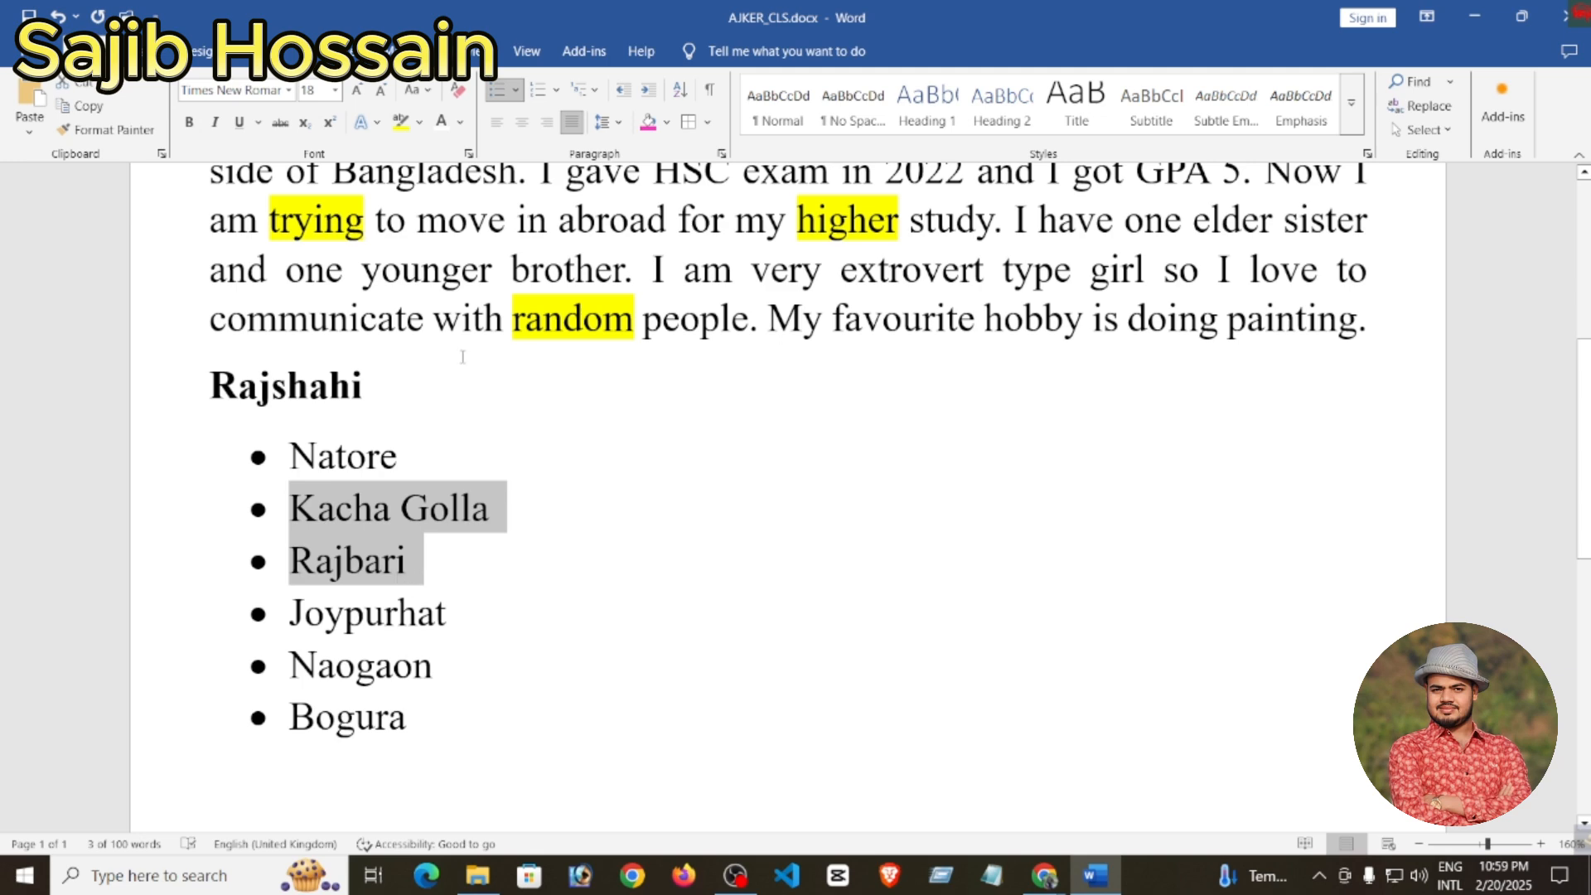
pyautogui.click(652, 95)
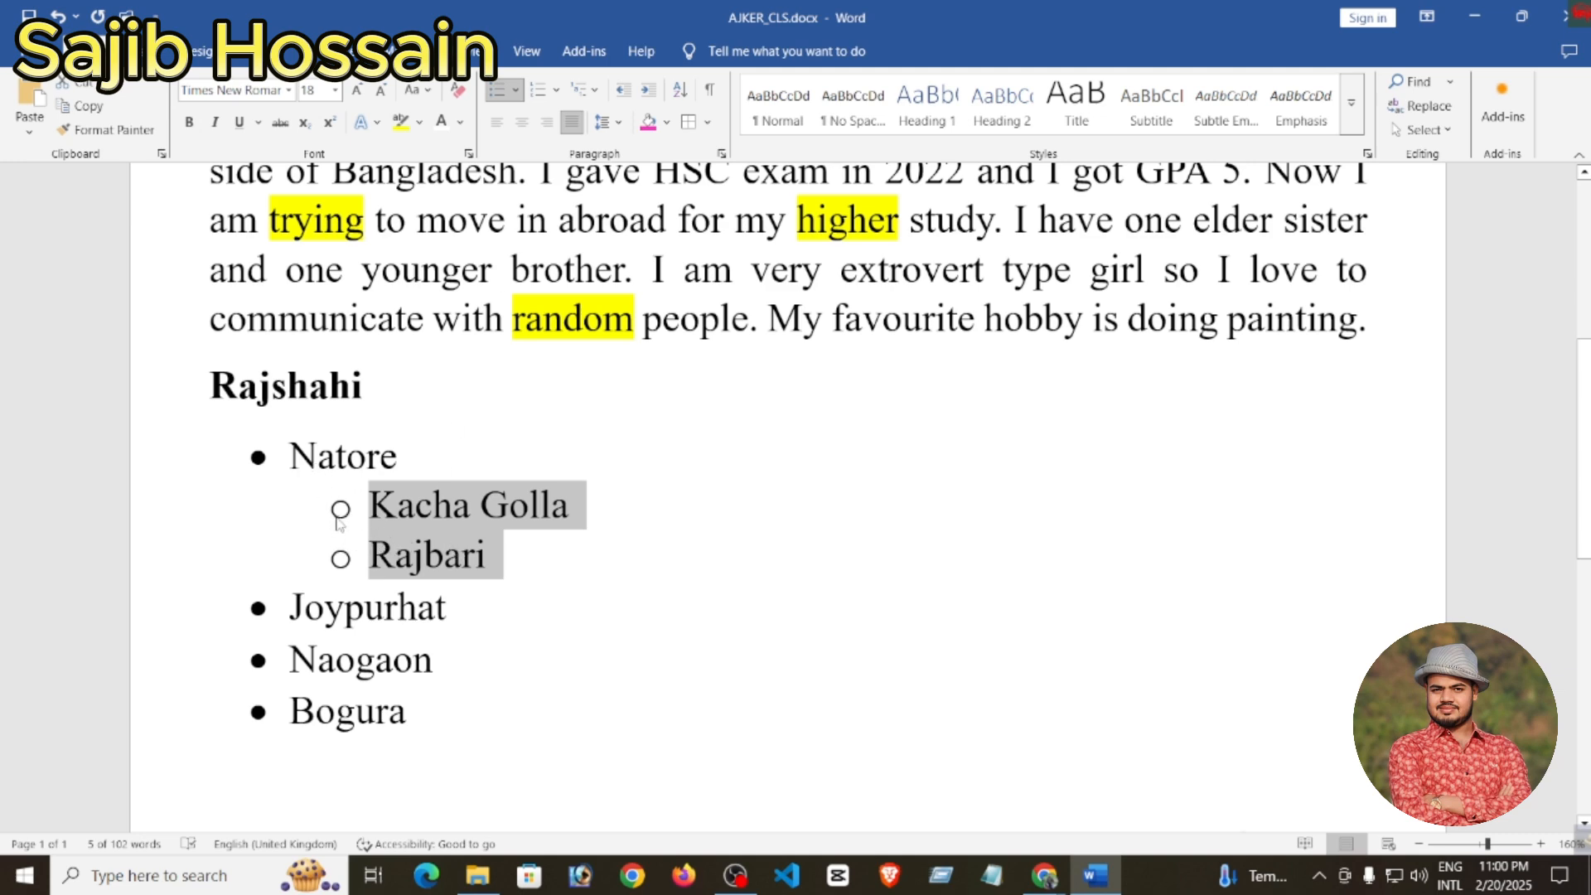
pyautogui.click(515, 90)
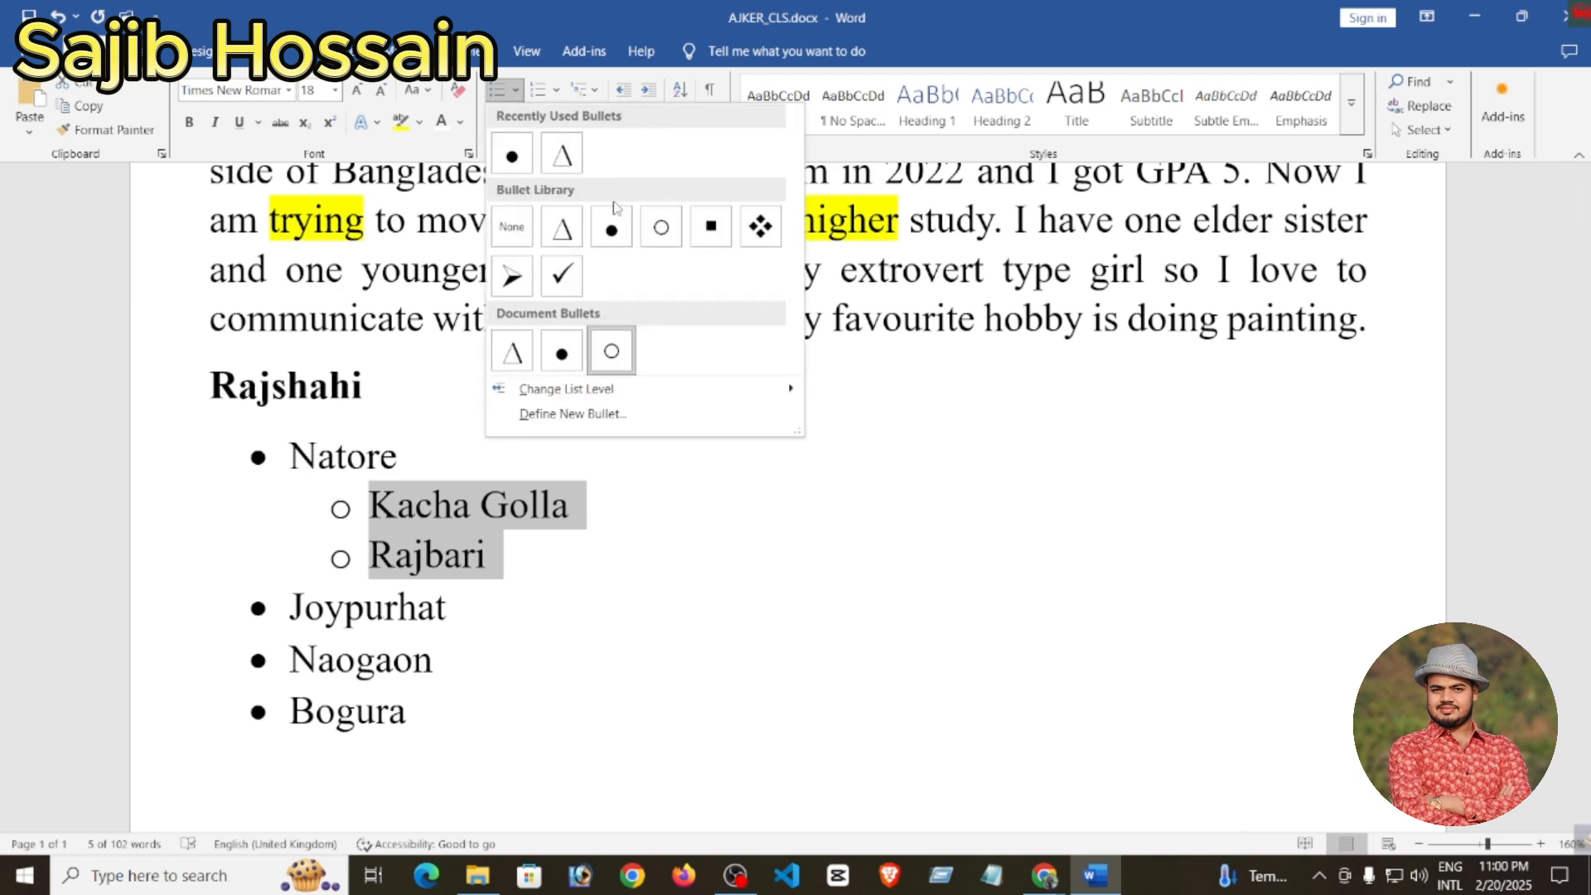
pyautogui.click(710, 228)
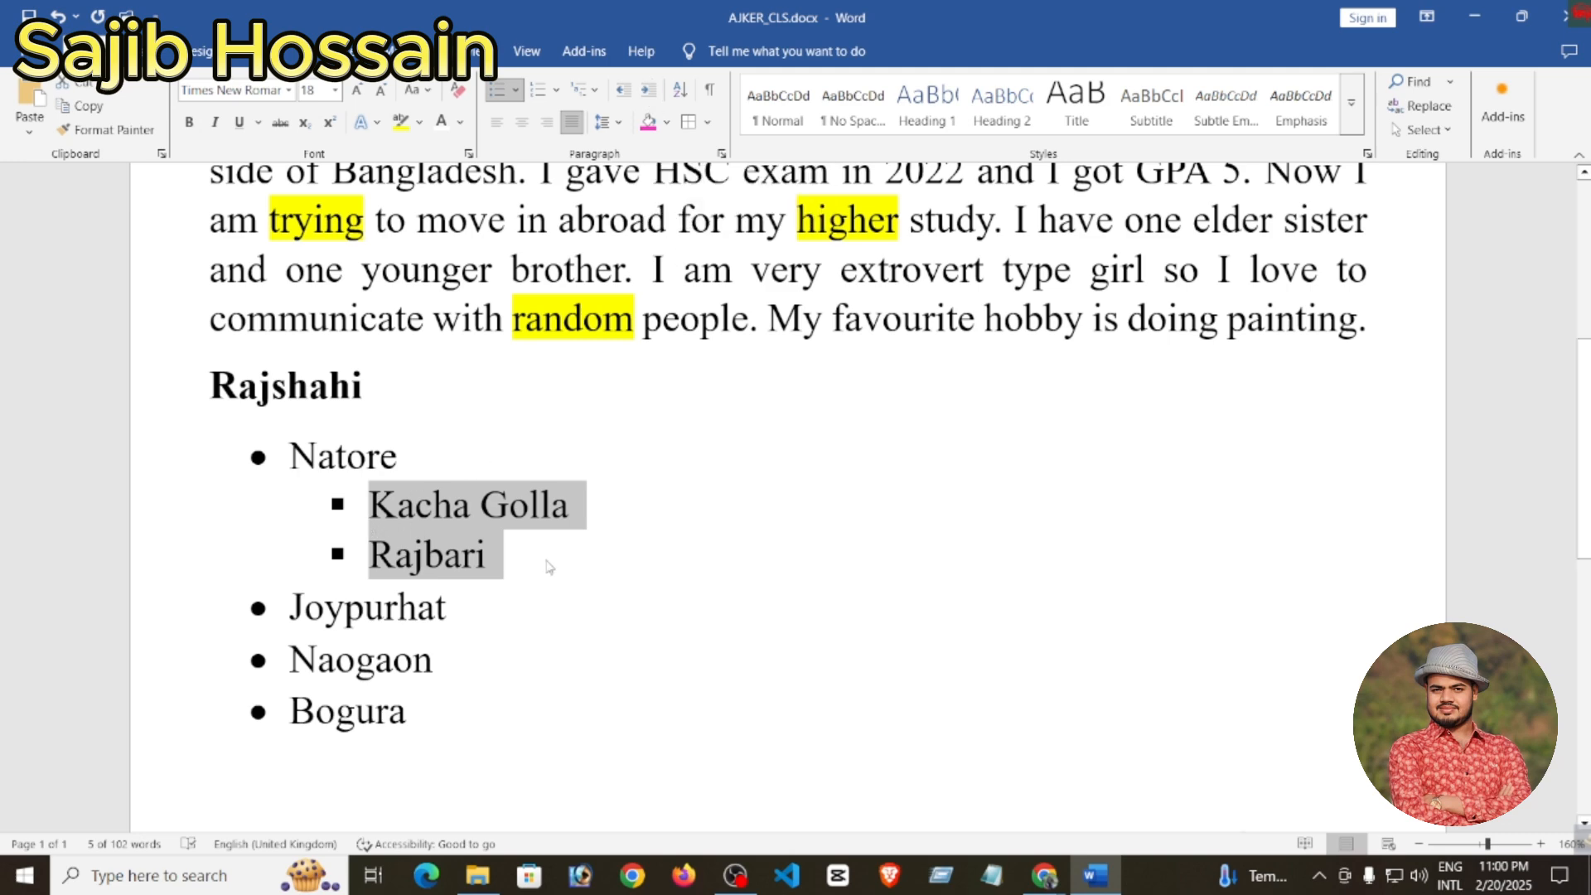
# - Add two lines without bullets, "Dighapatiya" and "ranbhavani", below Rajbari at the same text indent
pyautogui.click(514, 562)
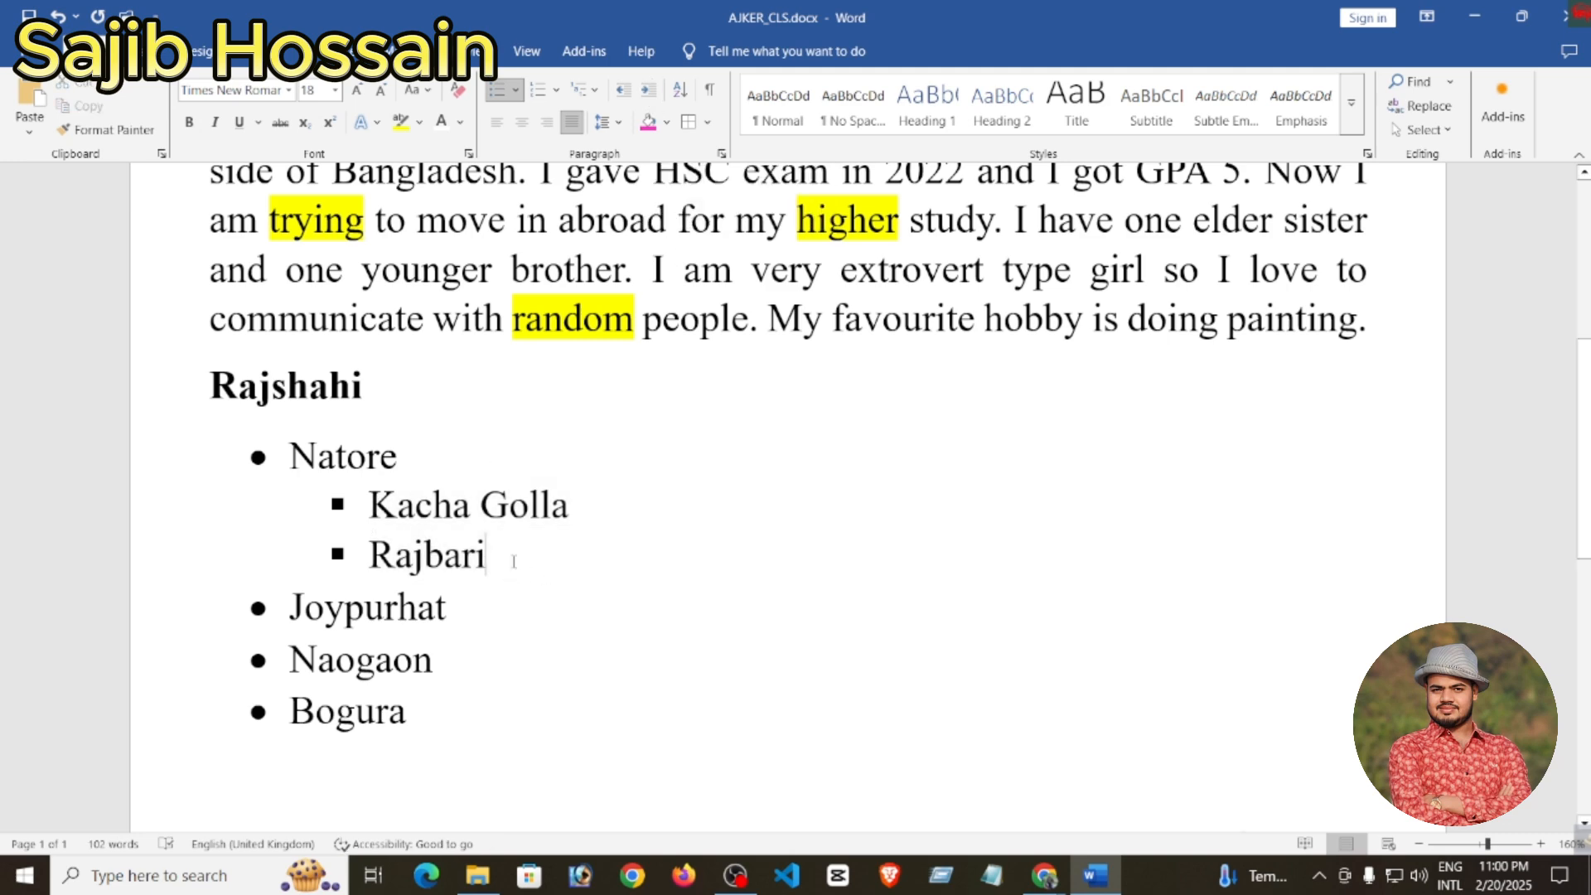
pyautogui.press('Return')
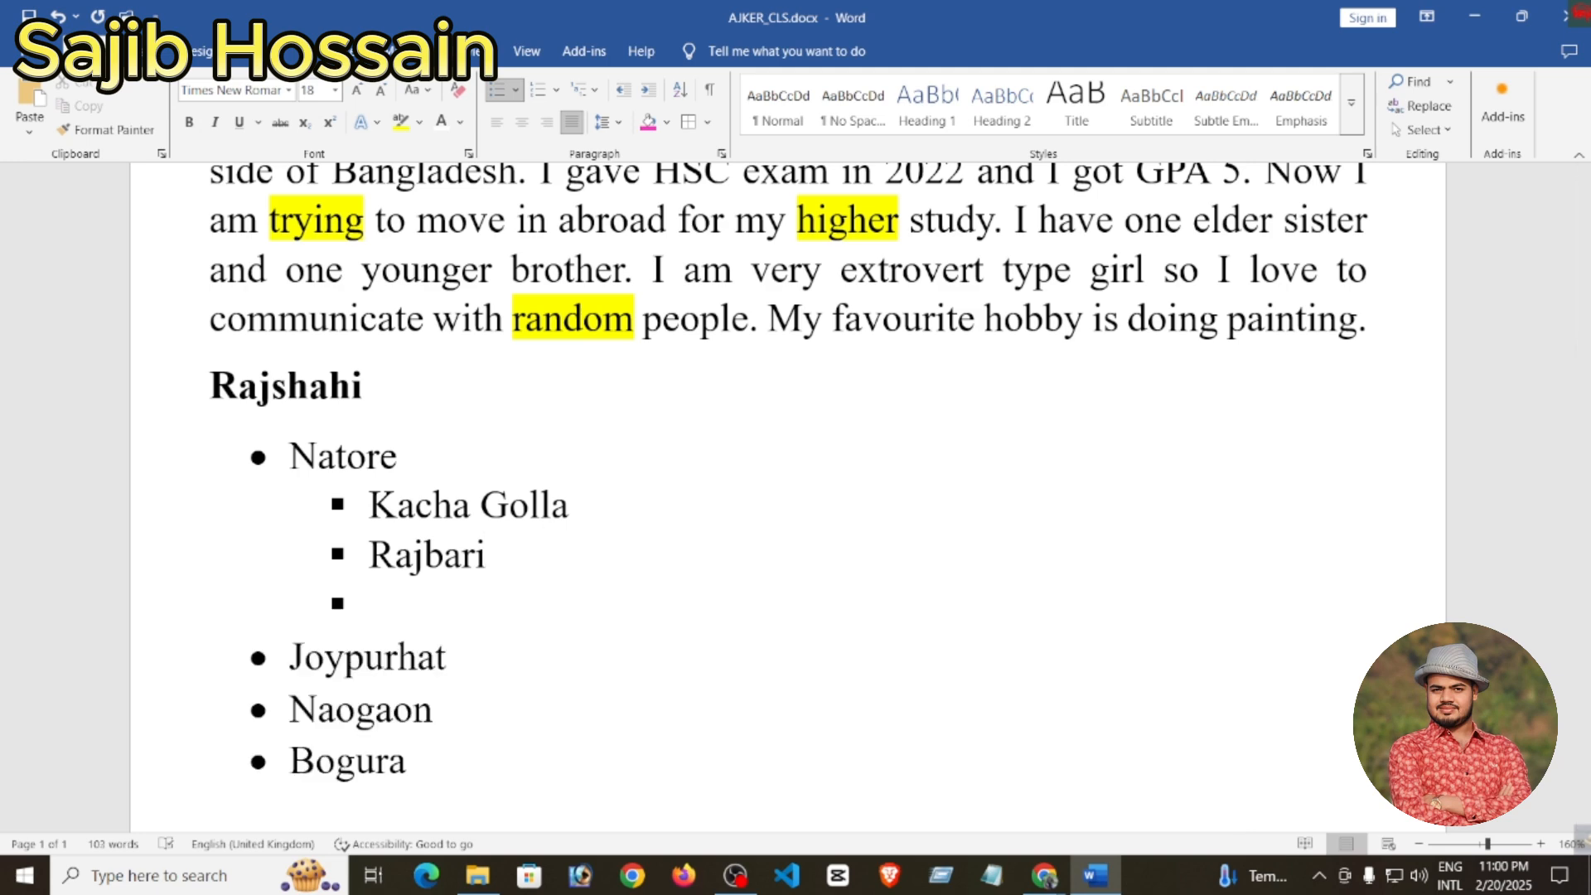
pyautogui.press('BackSpace')
pyautogui.write('r')
pyautogui.press('BackSpace')
pyautogui.write('R')
pyautogui.press('BackSpace')
pyautogui.write('Dighapatiya')
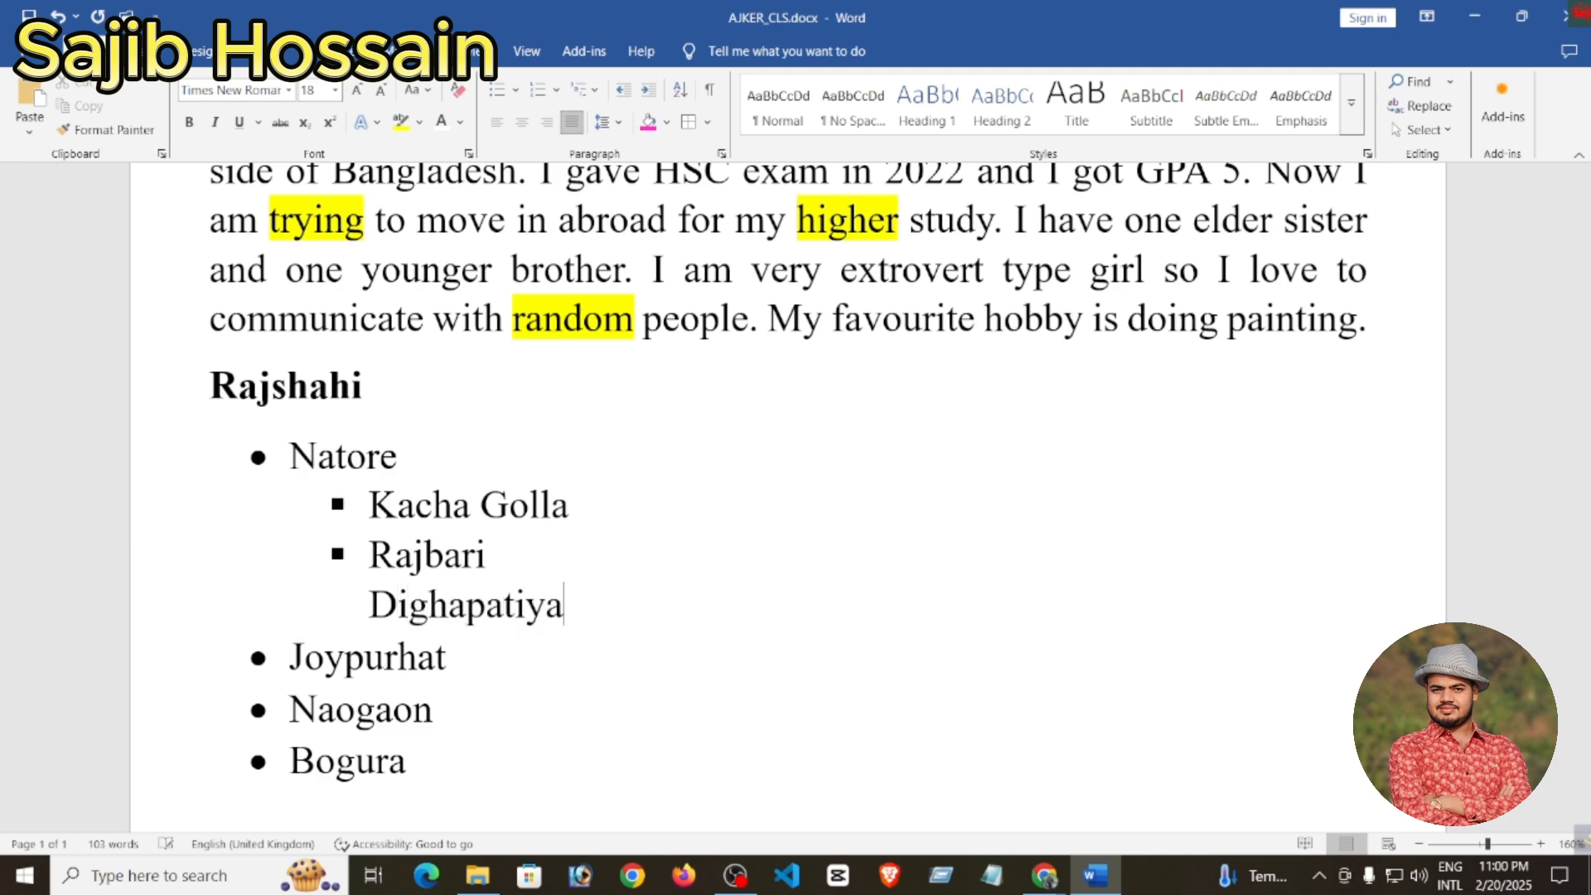
pyautogui.press('Return')
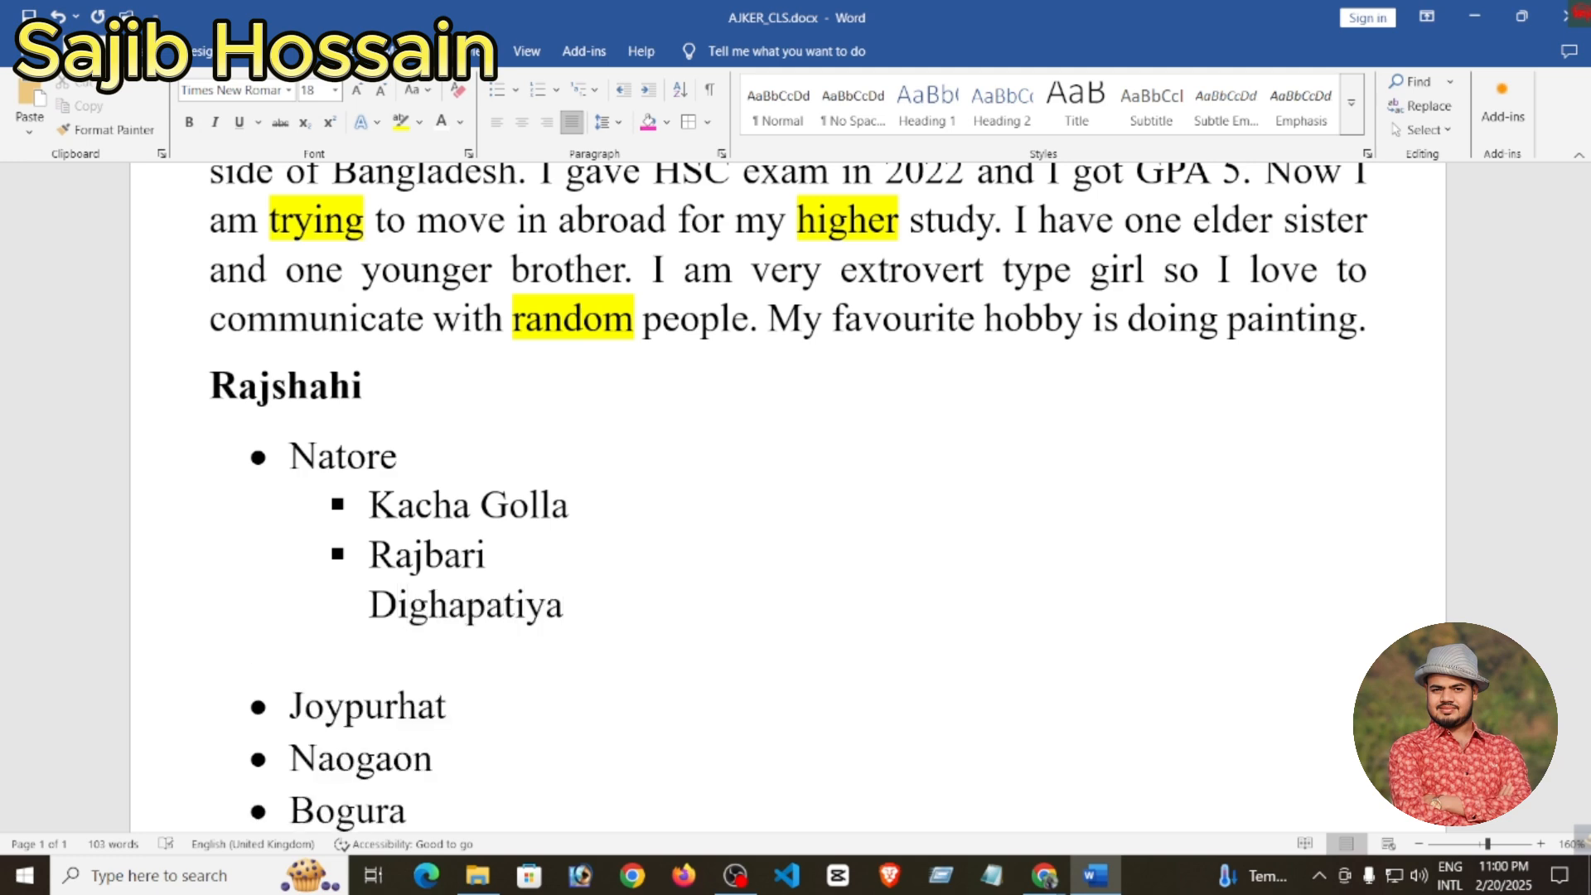
pyautogui.write('ranbhavani')
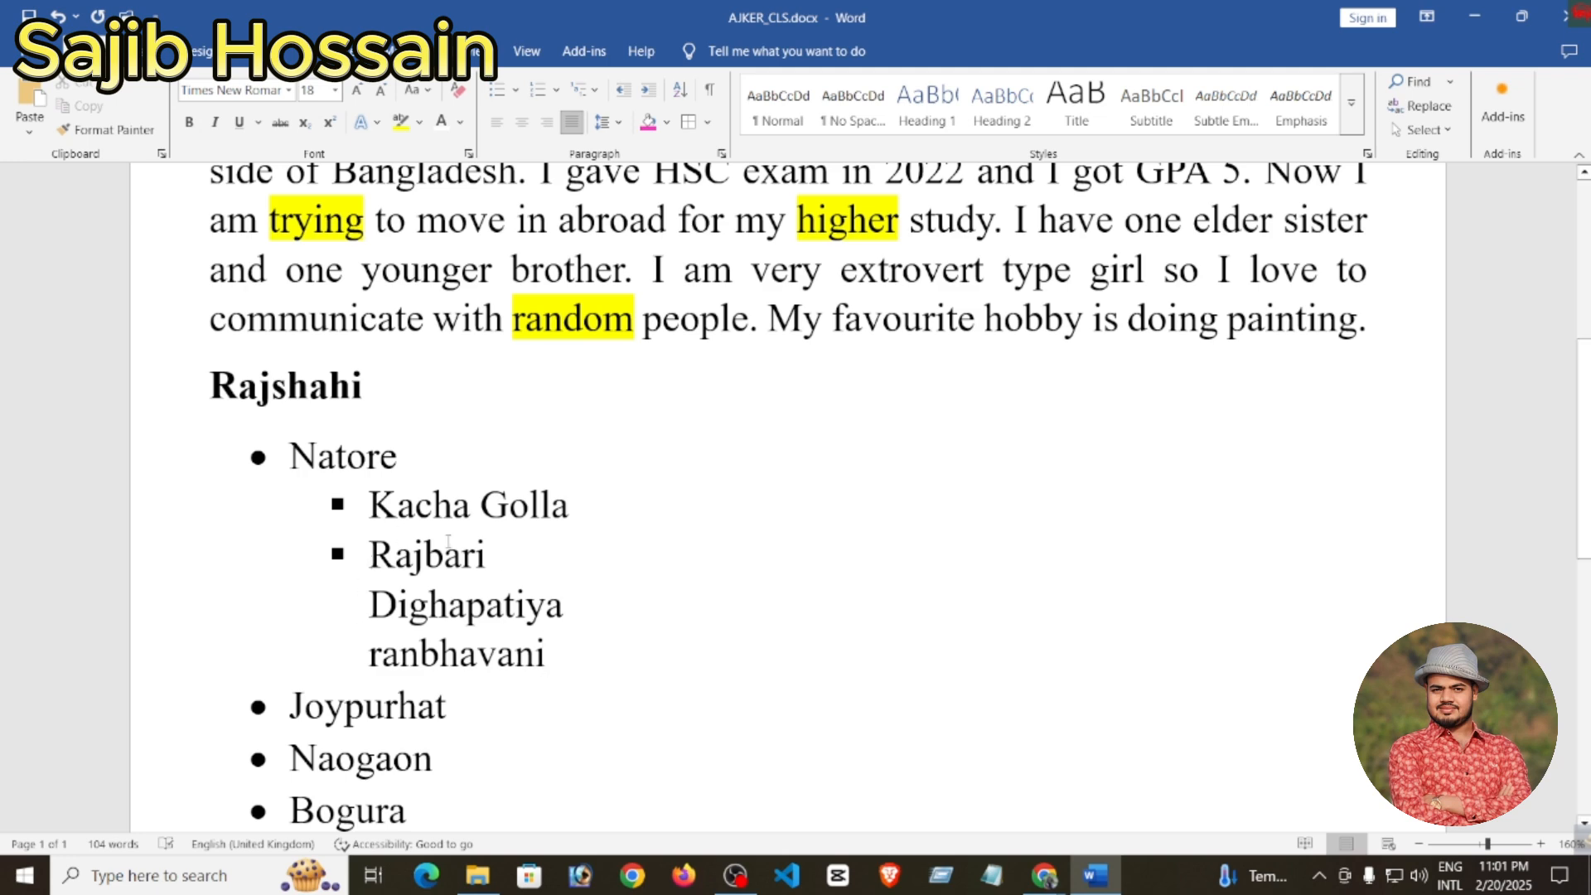
# - Indent Dighapatiya and ranbhavani one level further under Rajbari and give them arrowhead bullets
pyautogui.moveTo(367, 613); pyautogui.dragTo(527, 652)
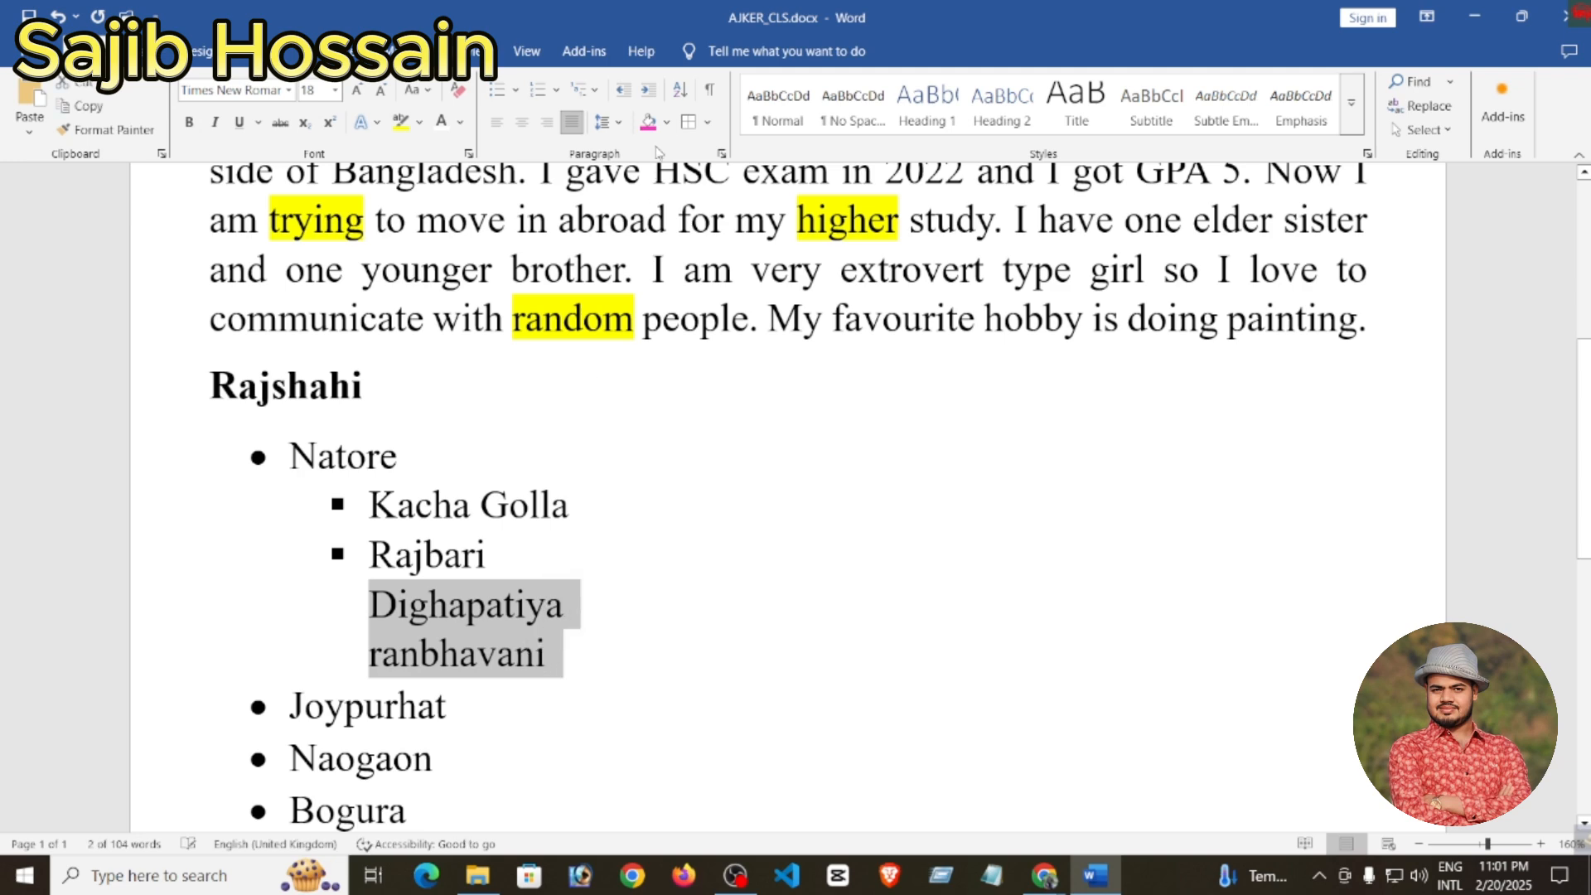
pyautogui.click(651, 91)
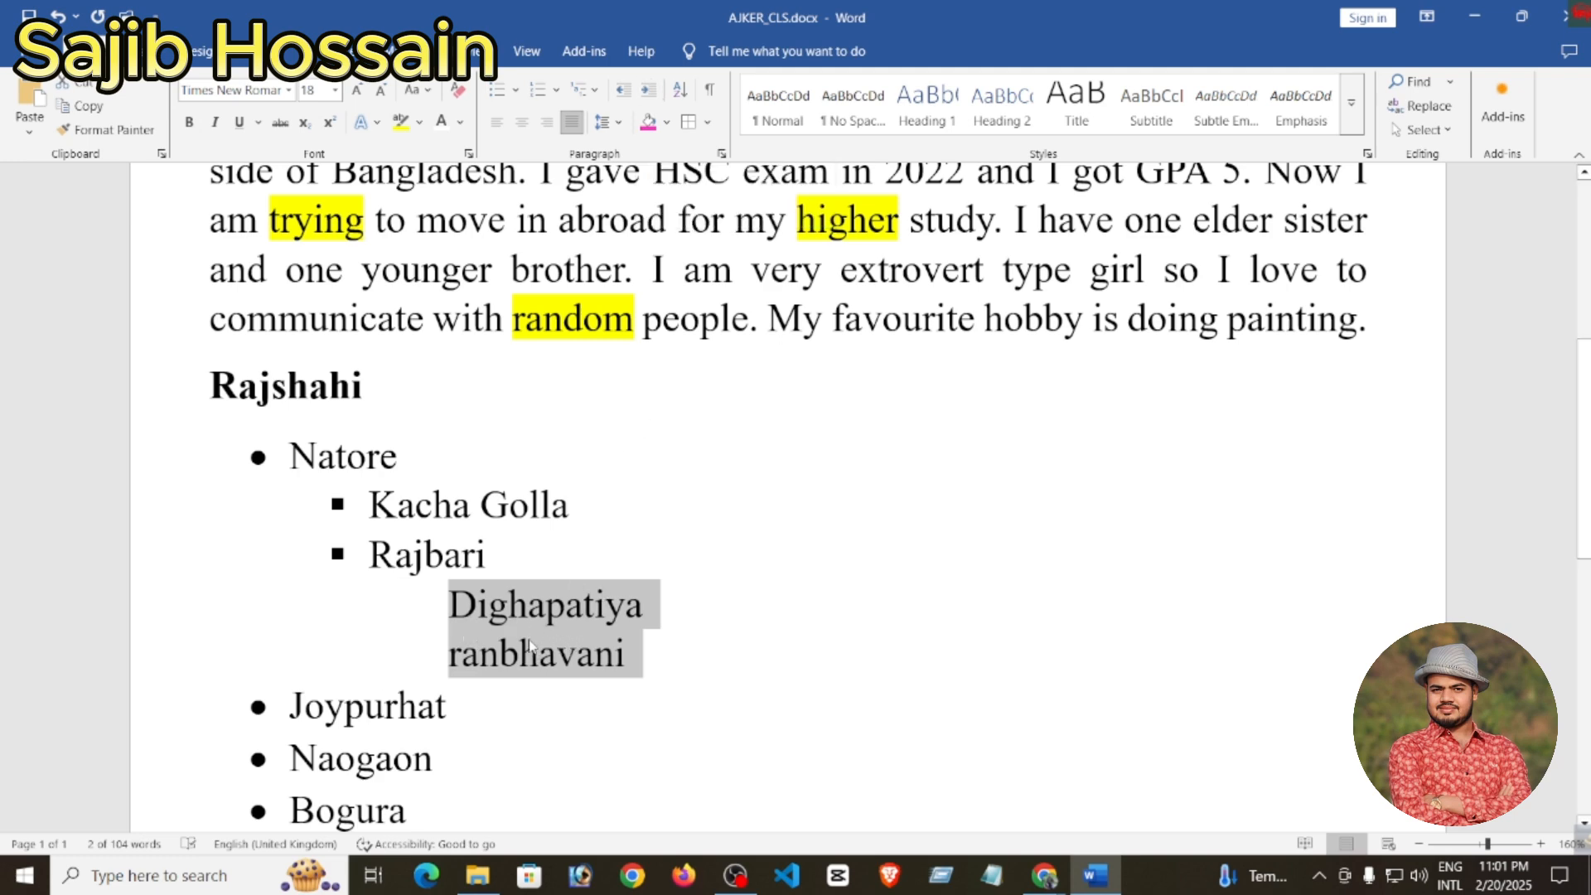
pyautogui.click(517, 90)
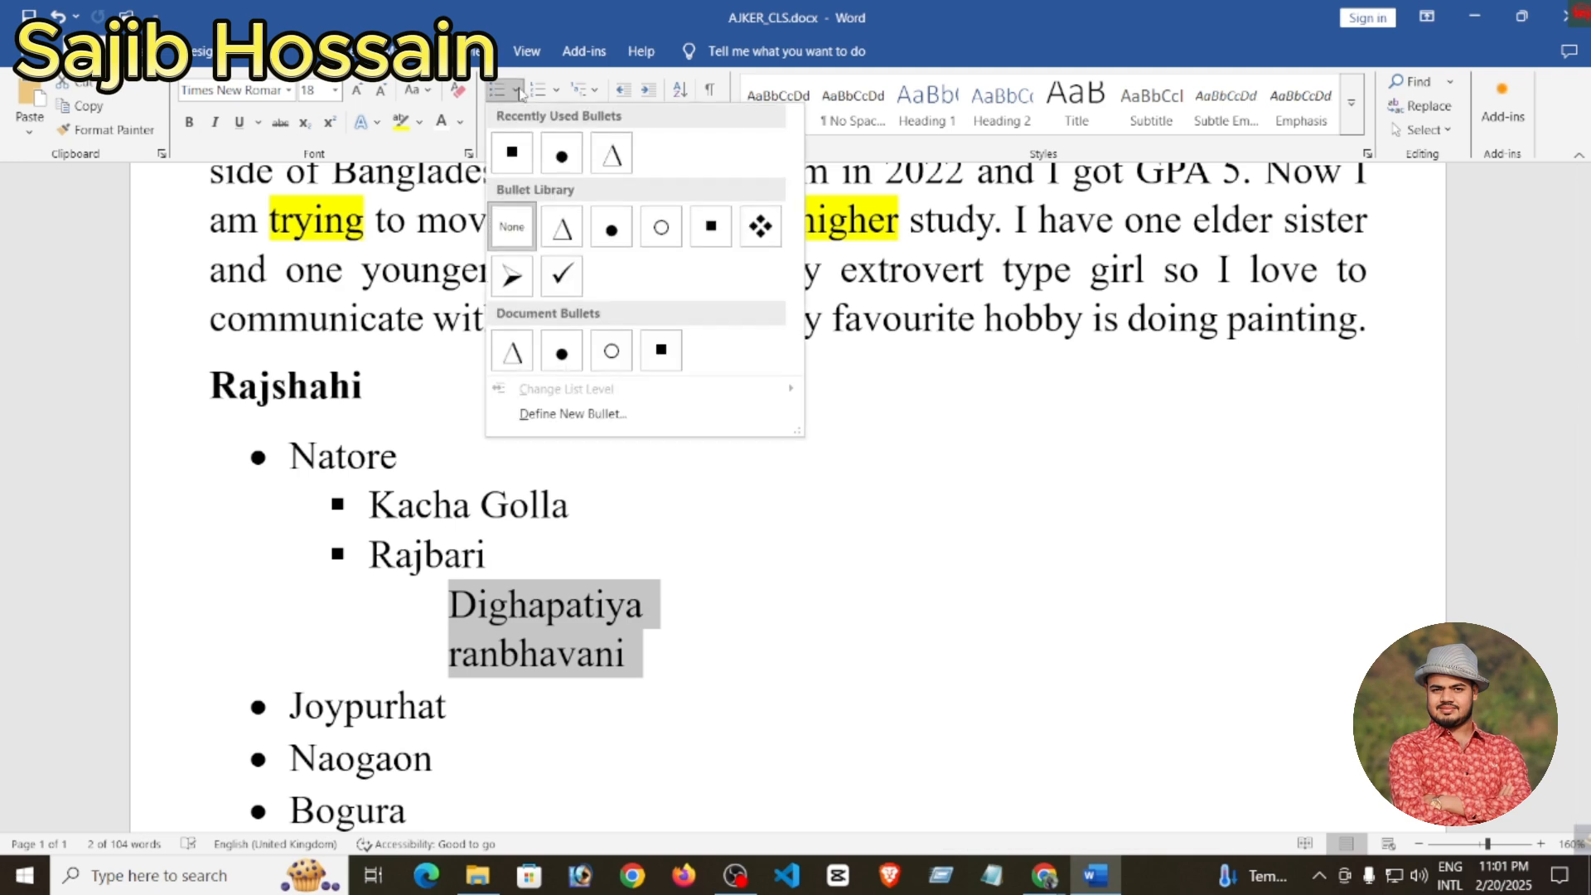
pyautogui.click(524, 284)
pyautogui.click(731, 674)
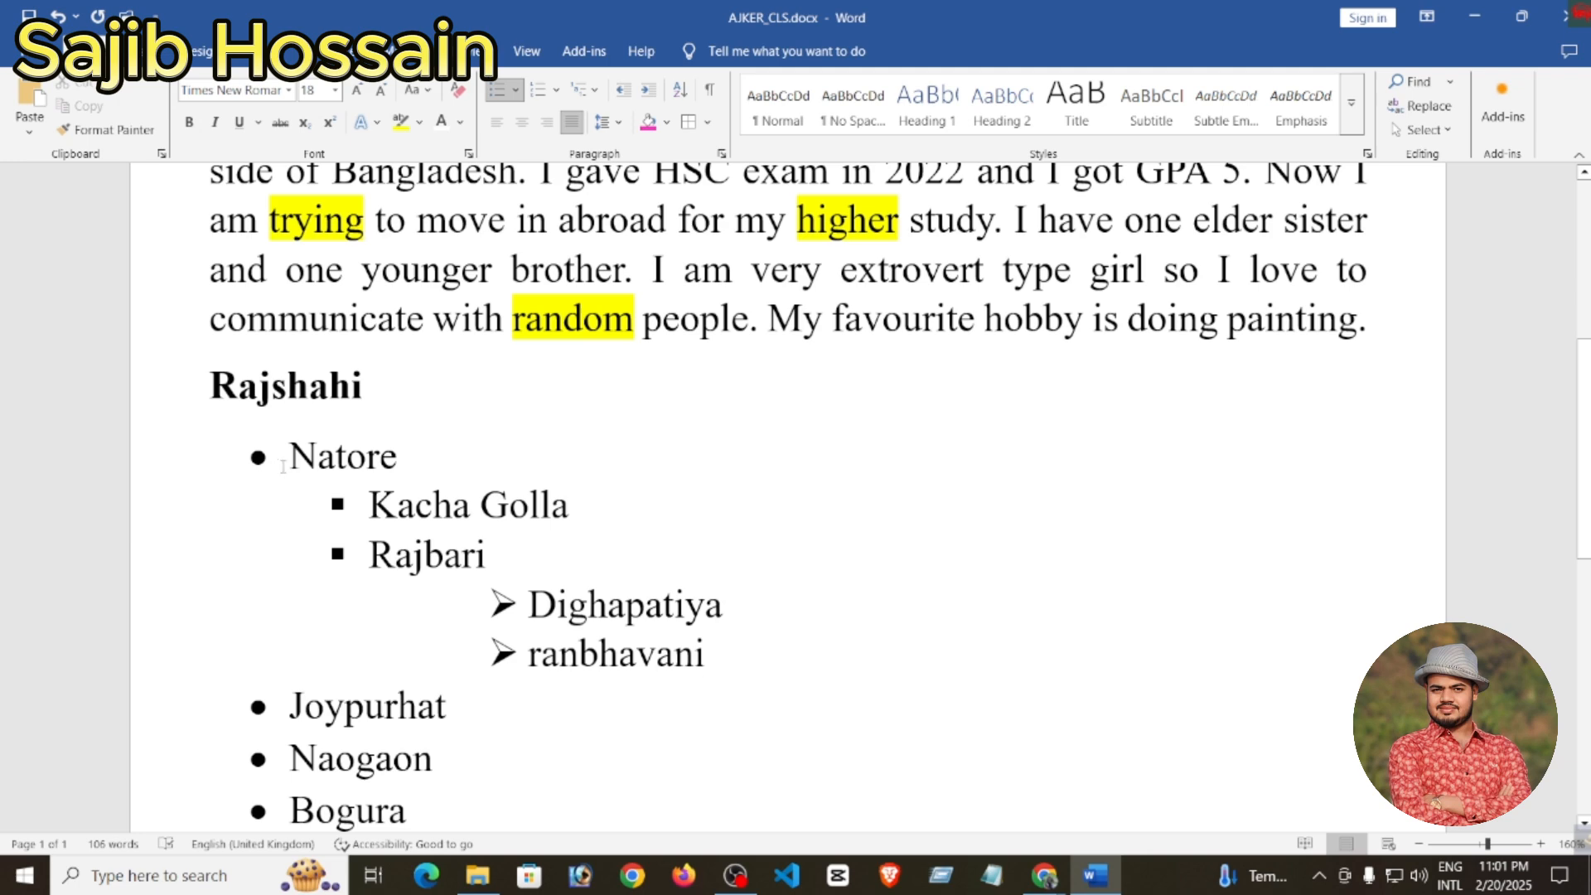
# - Examine the nested list's structure, from the Rajshahi heading and main items to the square-bulleted sub-items under Natore
pyautogui.moveTo(210, 385); pyautogui.dragTo(385, 385)
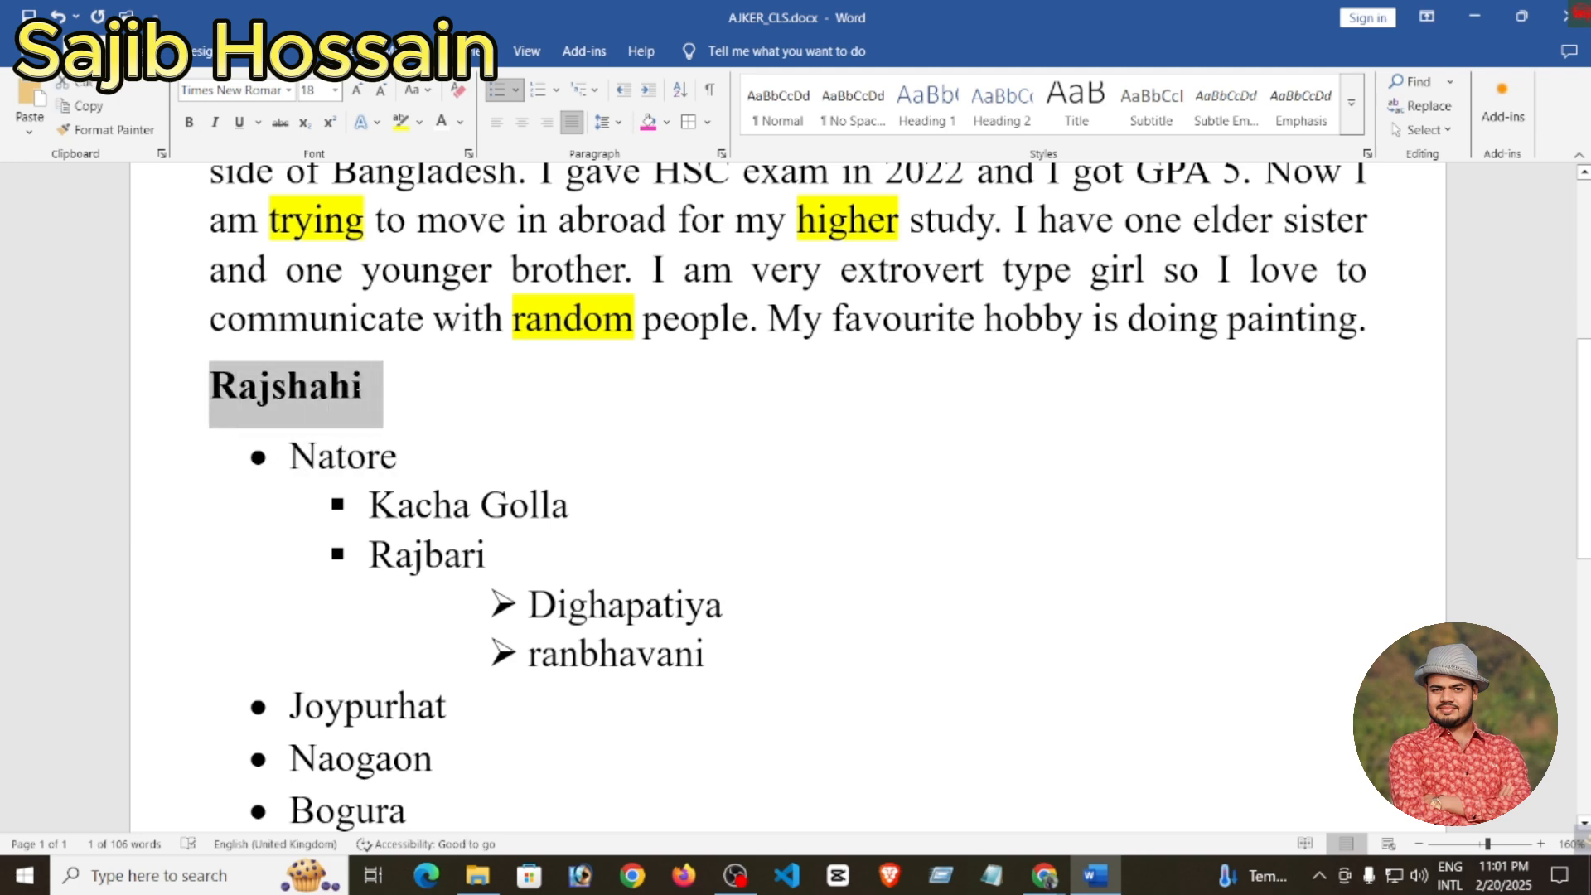
pyautogui.click(255, 457)
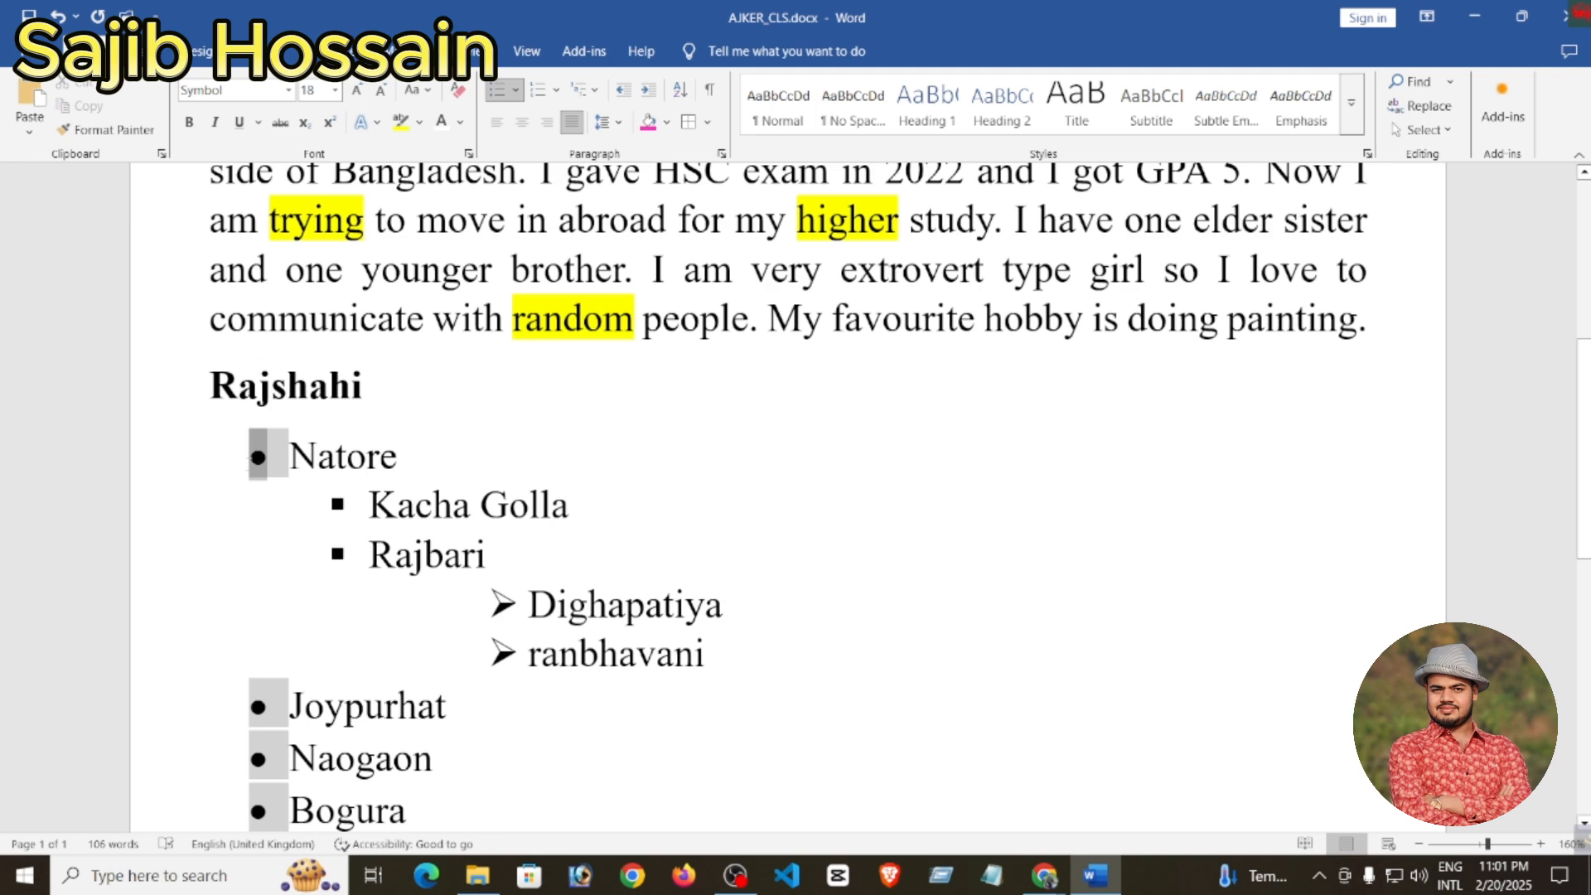
pyautogui.click(247, 472)
pyautogui.moveTo(247, 473); pyautogui.dragTo(588, 795)
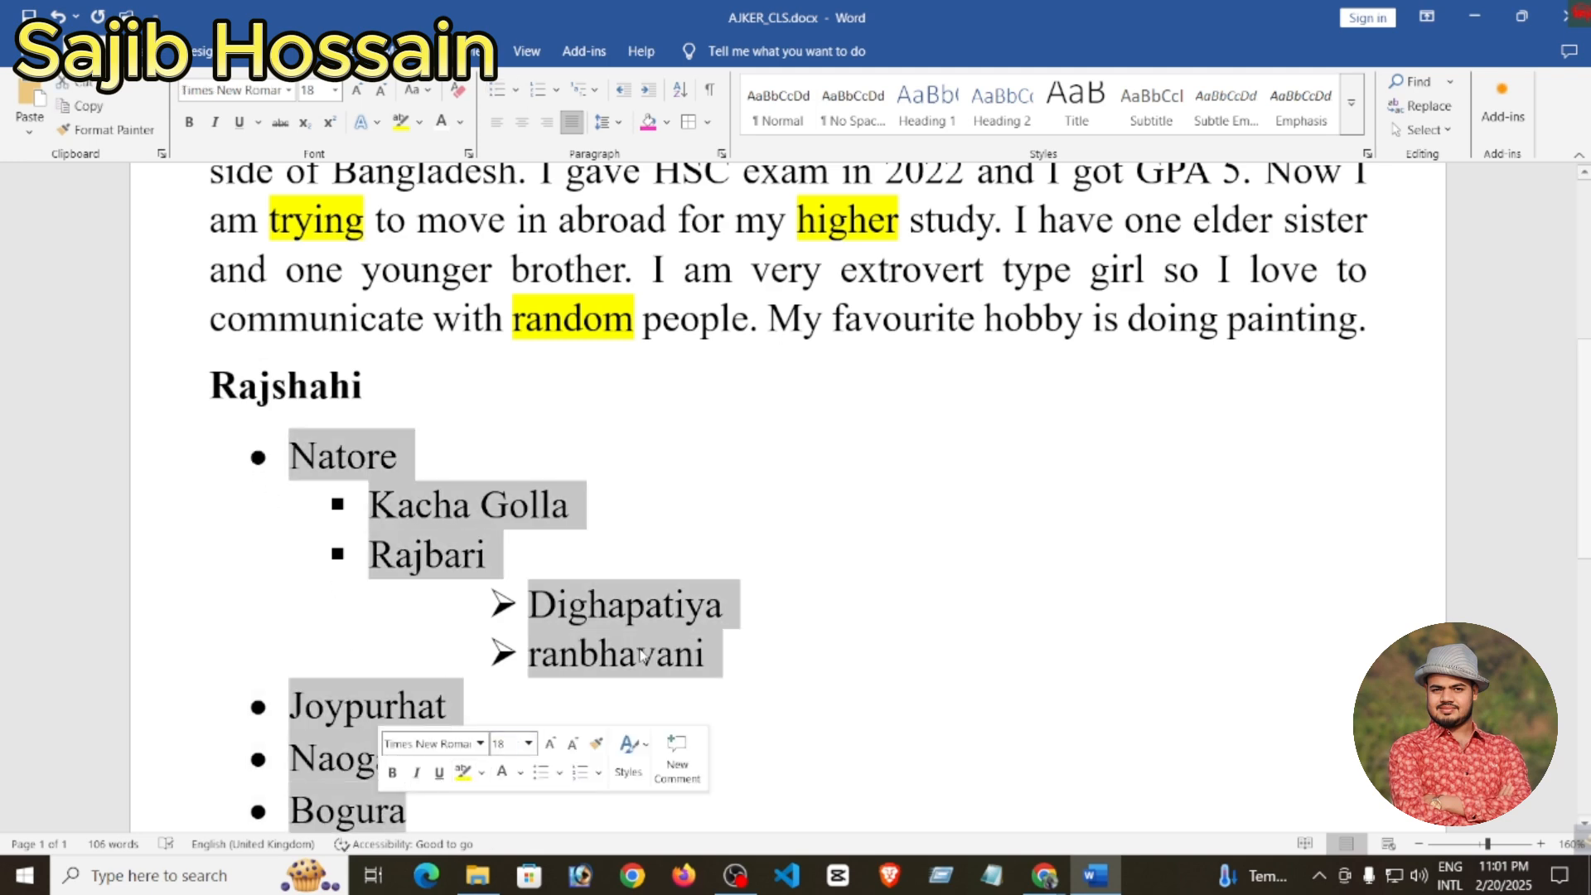
pyautogui.scroll(-2, 602, 535)
pyautogui.scroll(1, 603, 535)
pyautogui.click(462, 373)
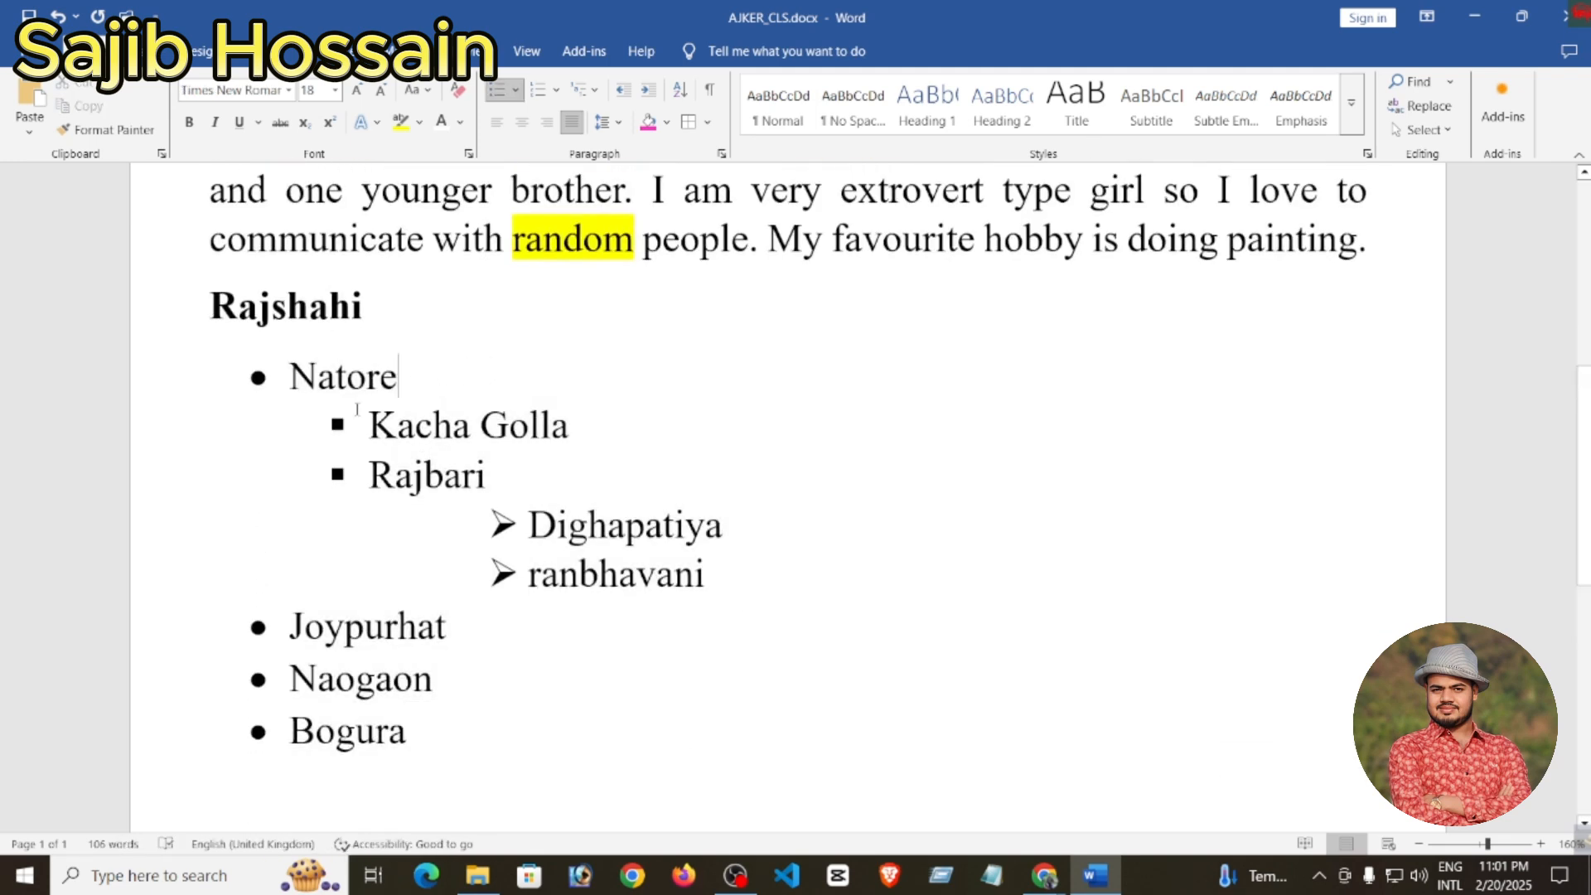
pyautogui.moveTo(372, 424); pyautogui.dragTo(502, 478)
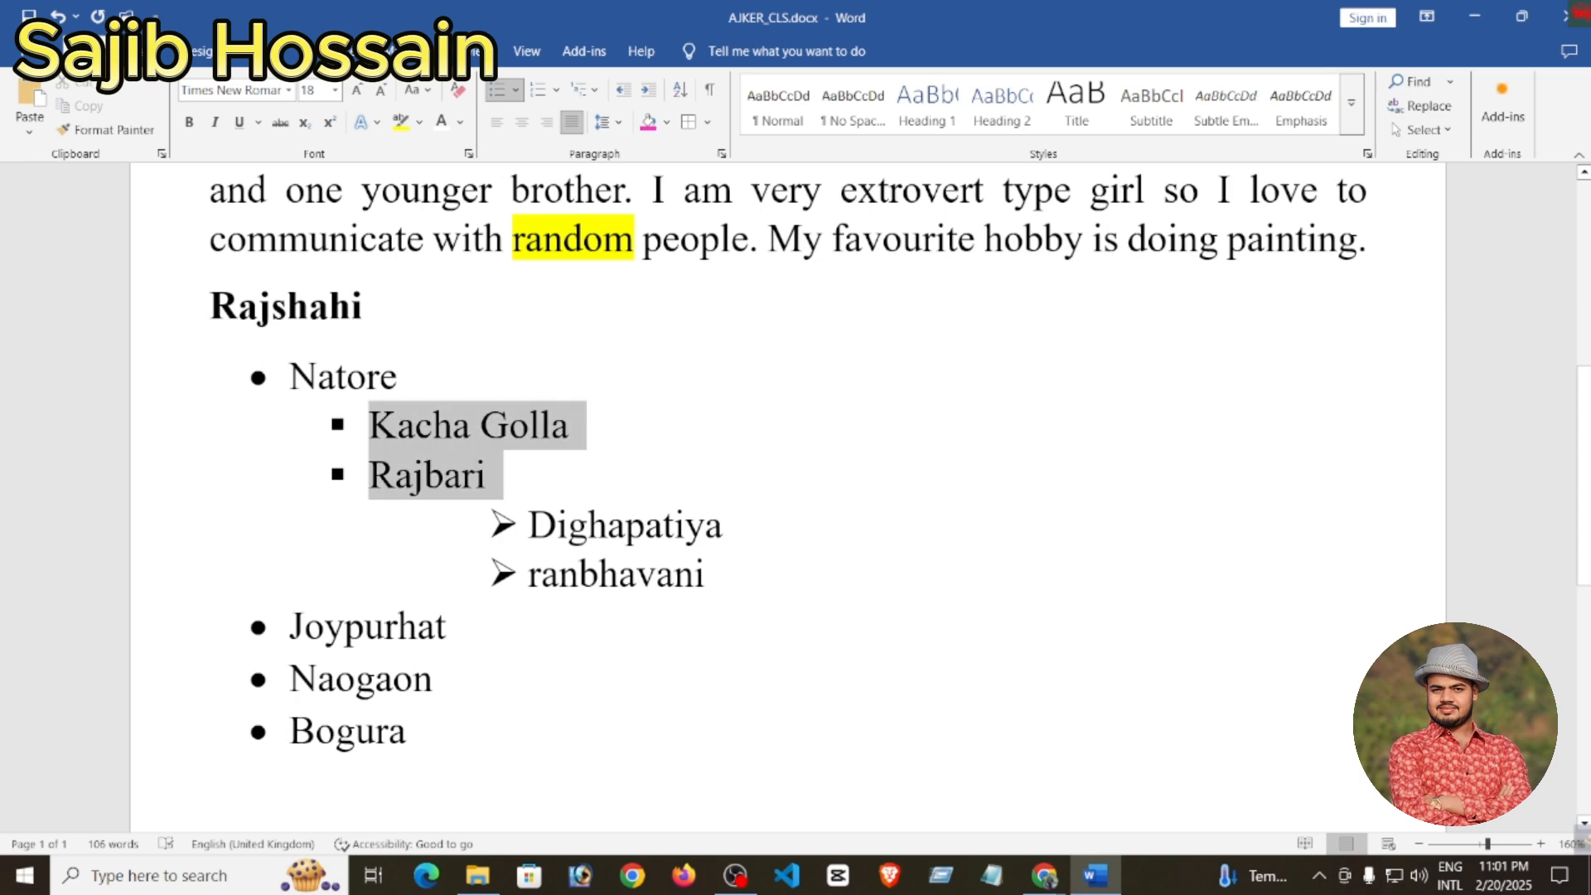
# - Slightly decrease the indent of the arrowhead-bulleted items Dighapatiya and ranbhavani under Rajbari
pyautogui.click(486, 479)
pyautogui.moveTo(485, 478); pyautogui.dragTo(479, 514)
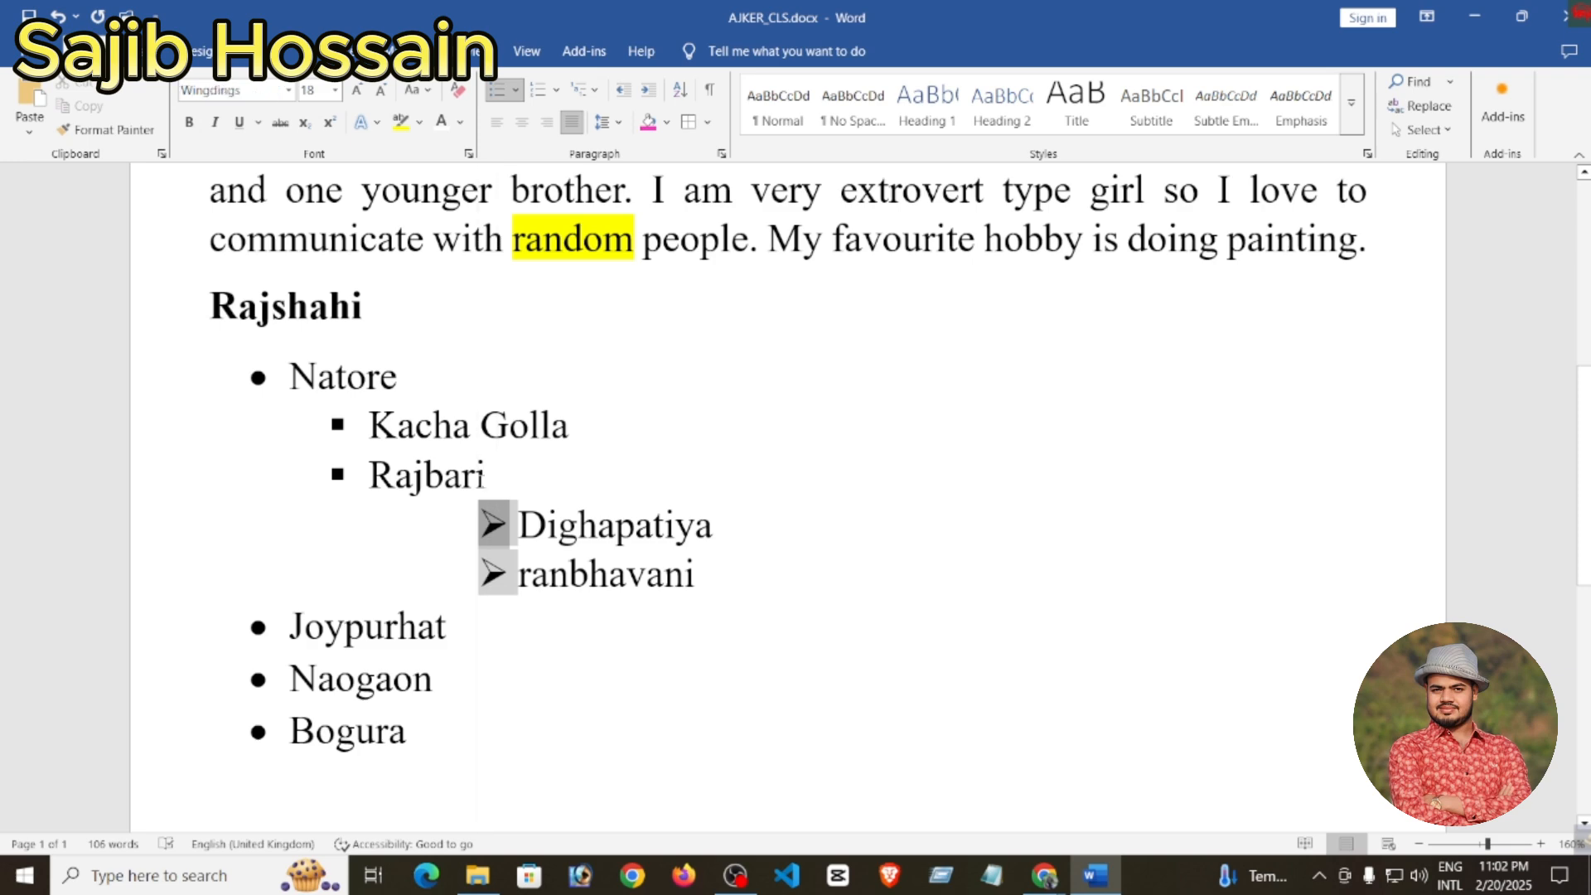
pyautogui.click(480, 392)
pyautogui.moveTo(515, 520); pyautogui.dragTo(530, 572)
pyautogui.click(489, 523)
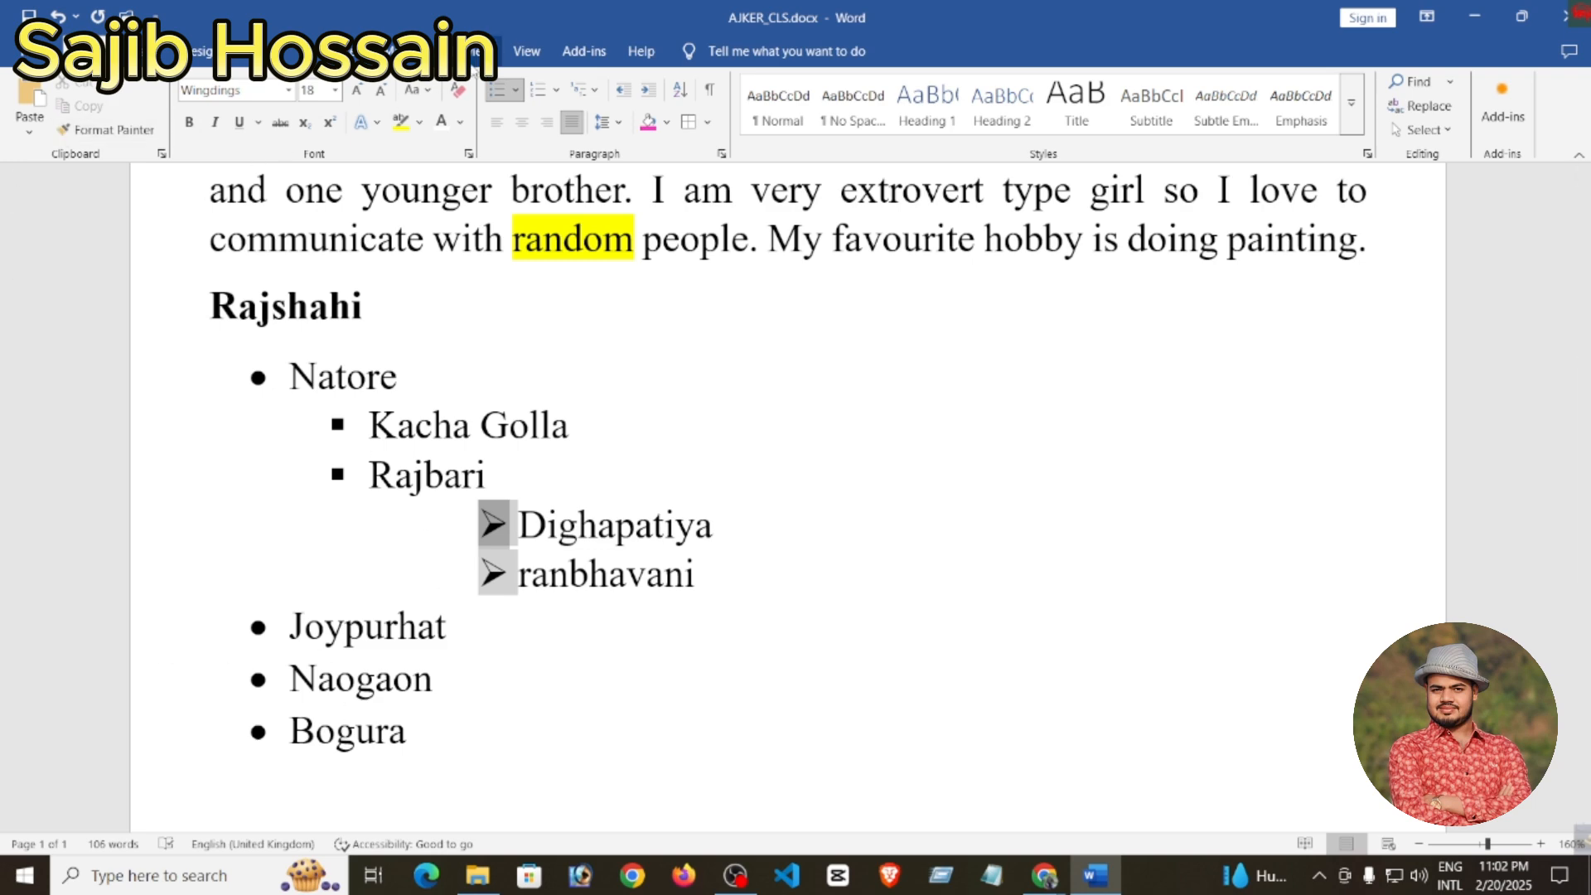
# - Show the ruler in the document window and return to the paragraph formatting commands
pyautogui.click(532, 57)
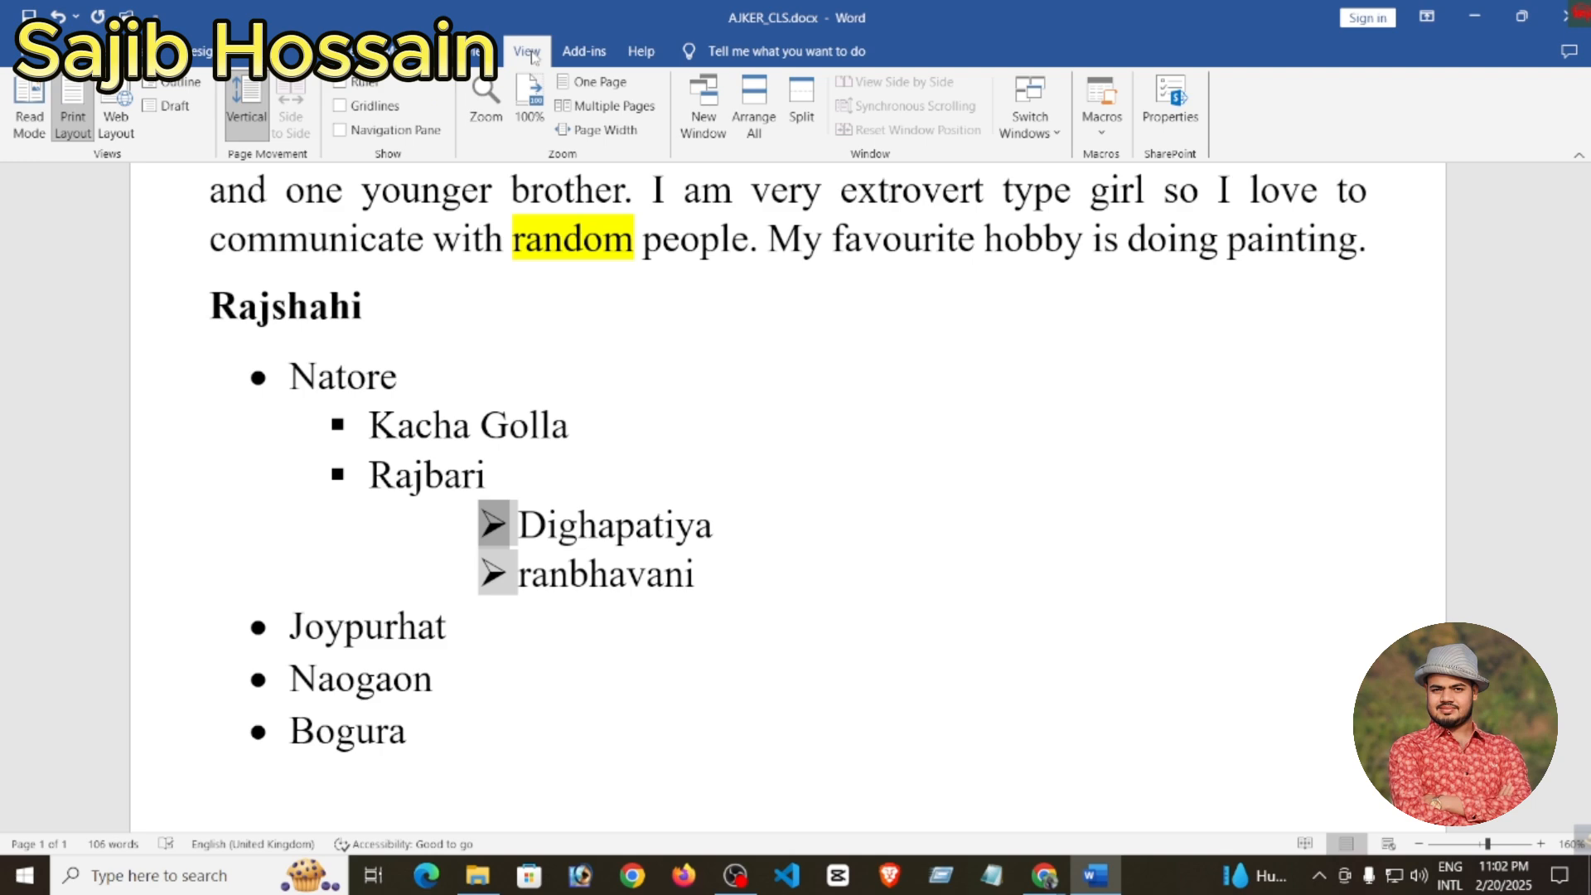
pyautogui.click(341, 84)
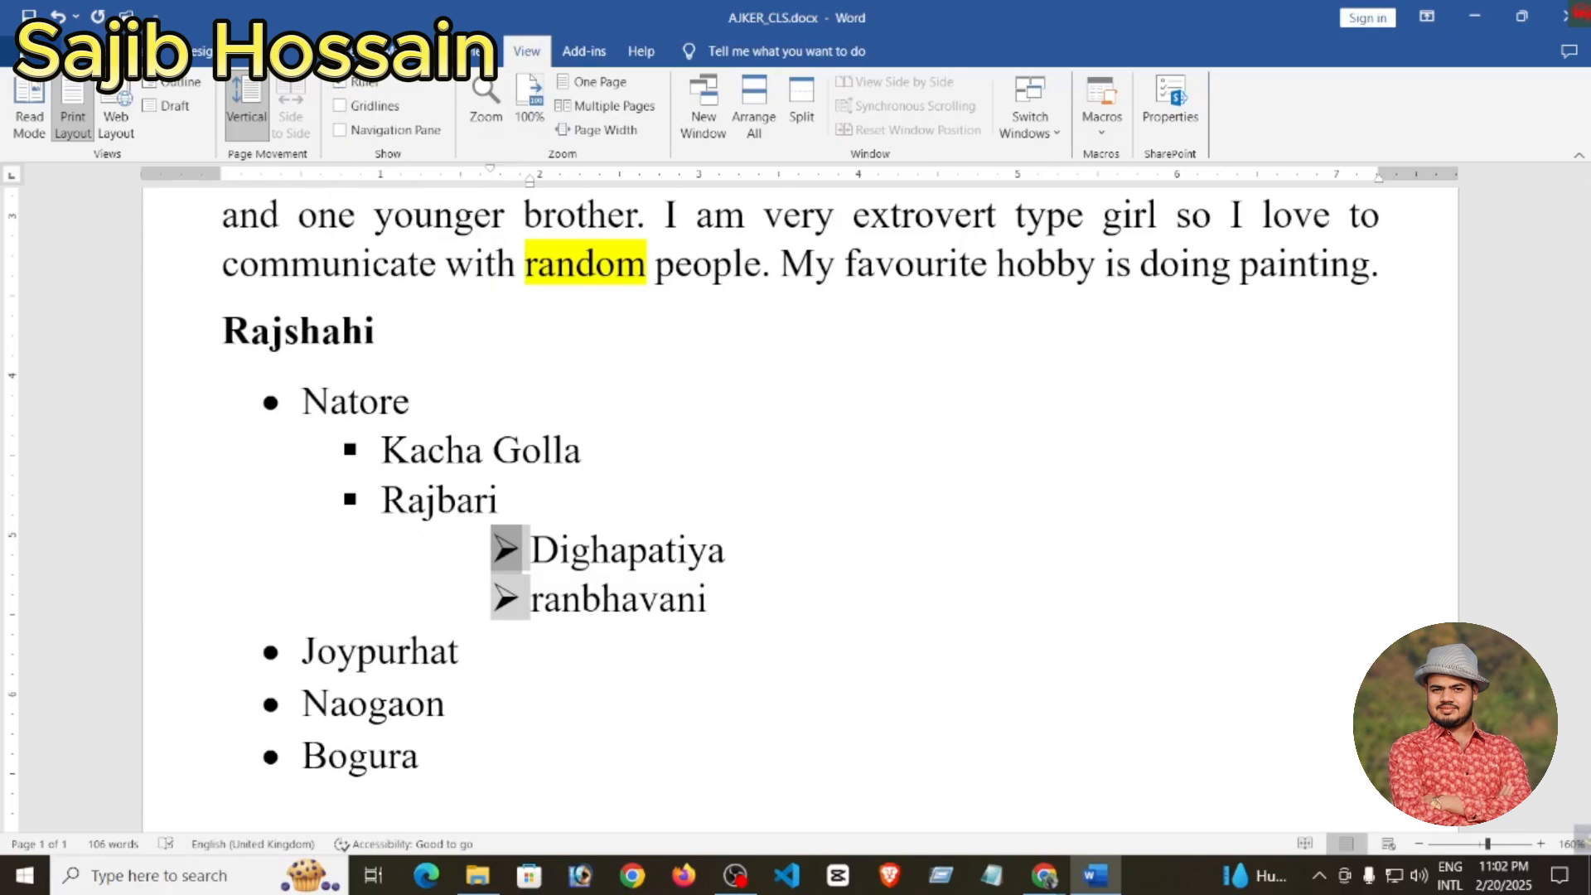
pyautogui.click(62, 50)
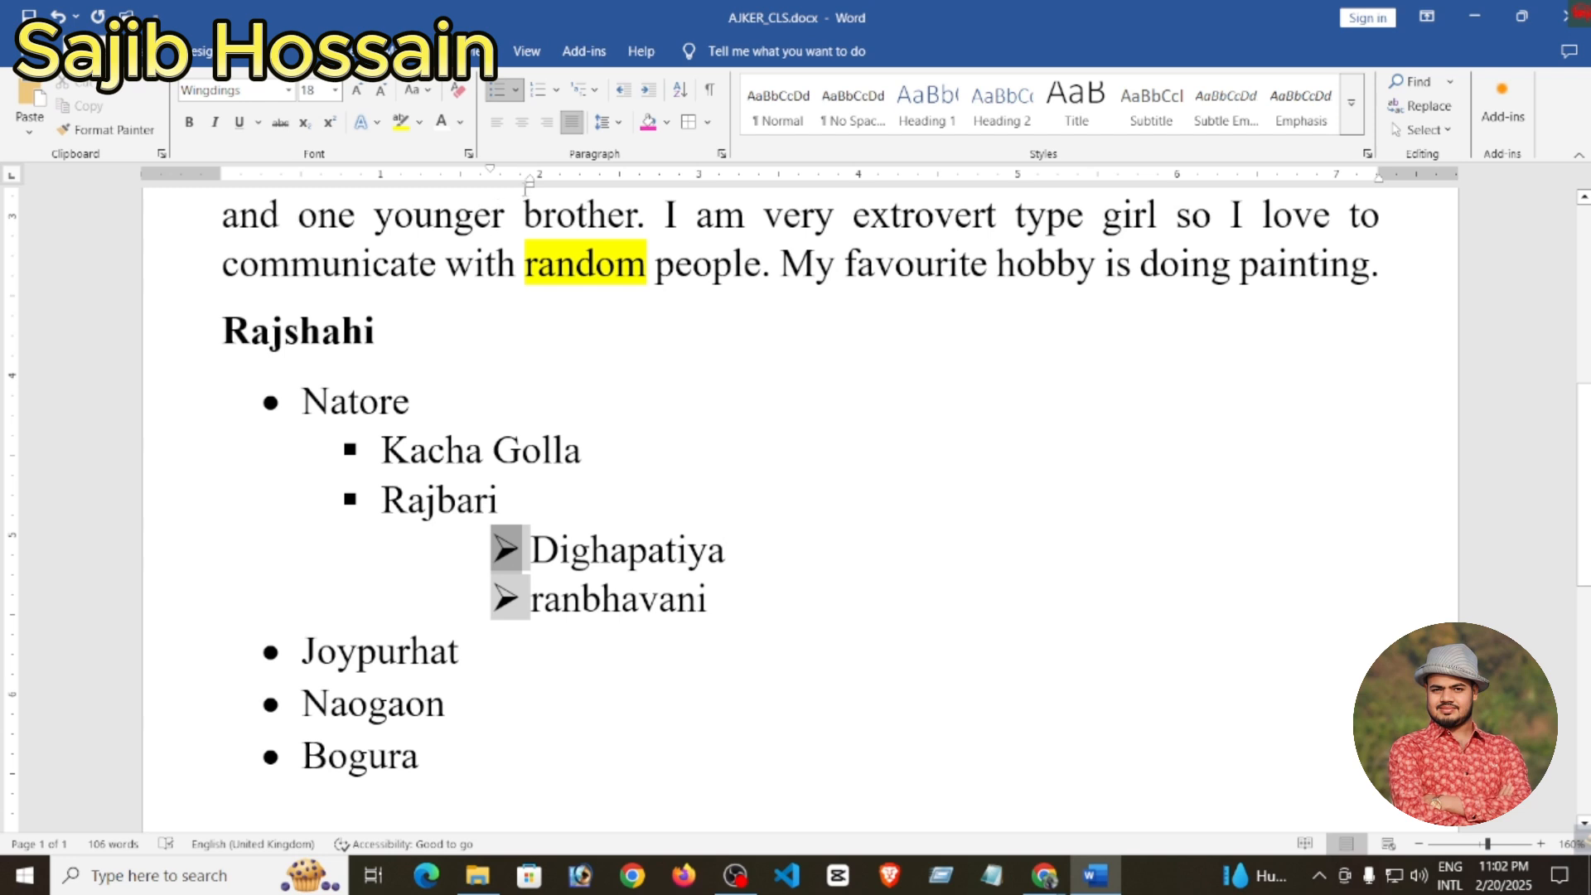
# - Try shifting the first-line and hanging indents of Dighapatiya and ranbhavani on the ruler, undoing each change
pyautogui.moveTo(490, 169); pyautogui.dragTo(520, 173)
pyautogui.hotkey('ctrl', 'z')
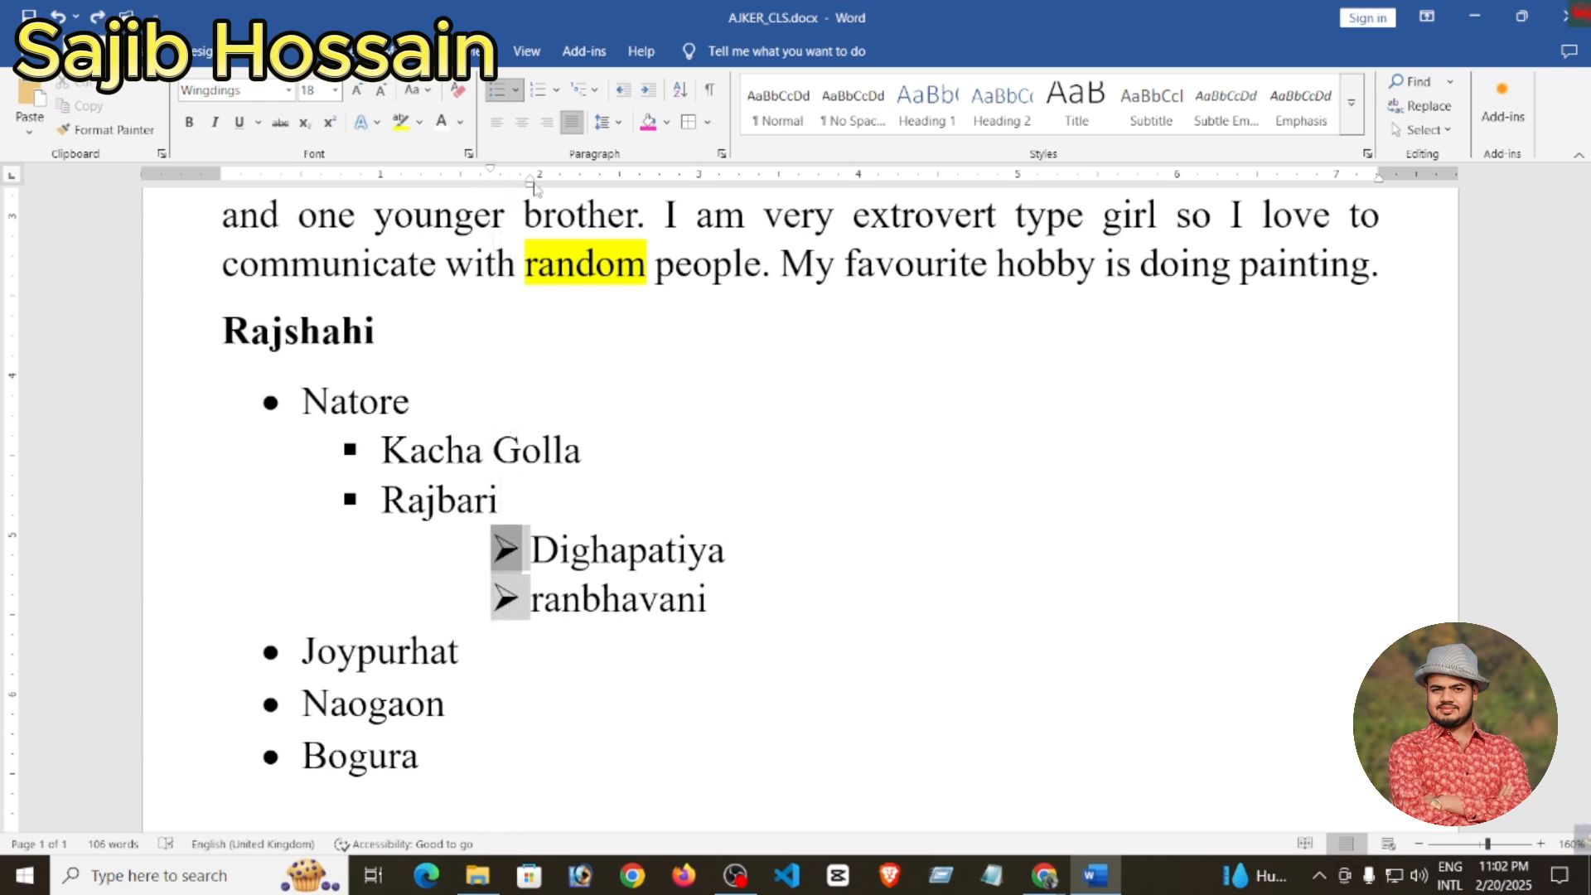
pyautogui.moveTo(530, 184); pyautogui.dragTo(570, 186)
pyautogui.hotkey('ctrl', 'z')
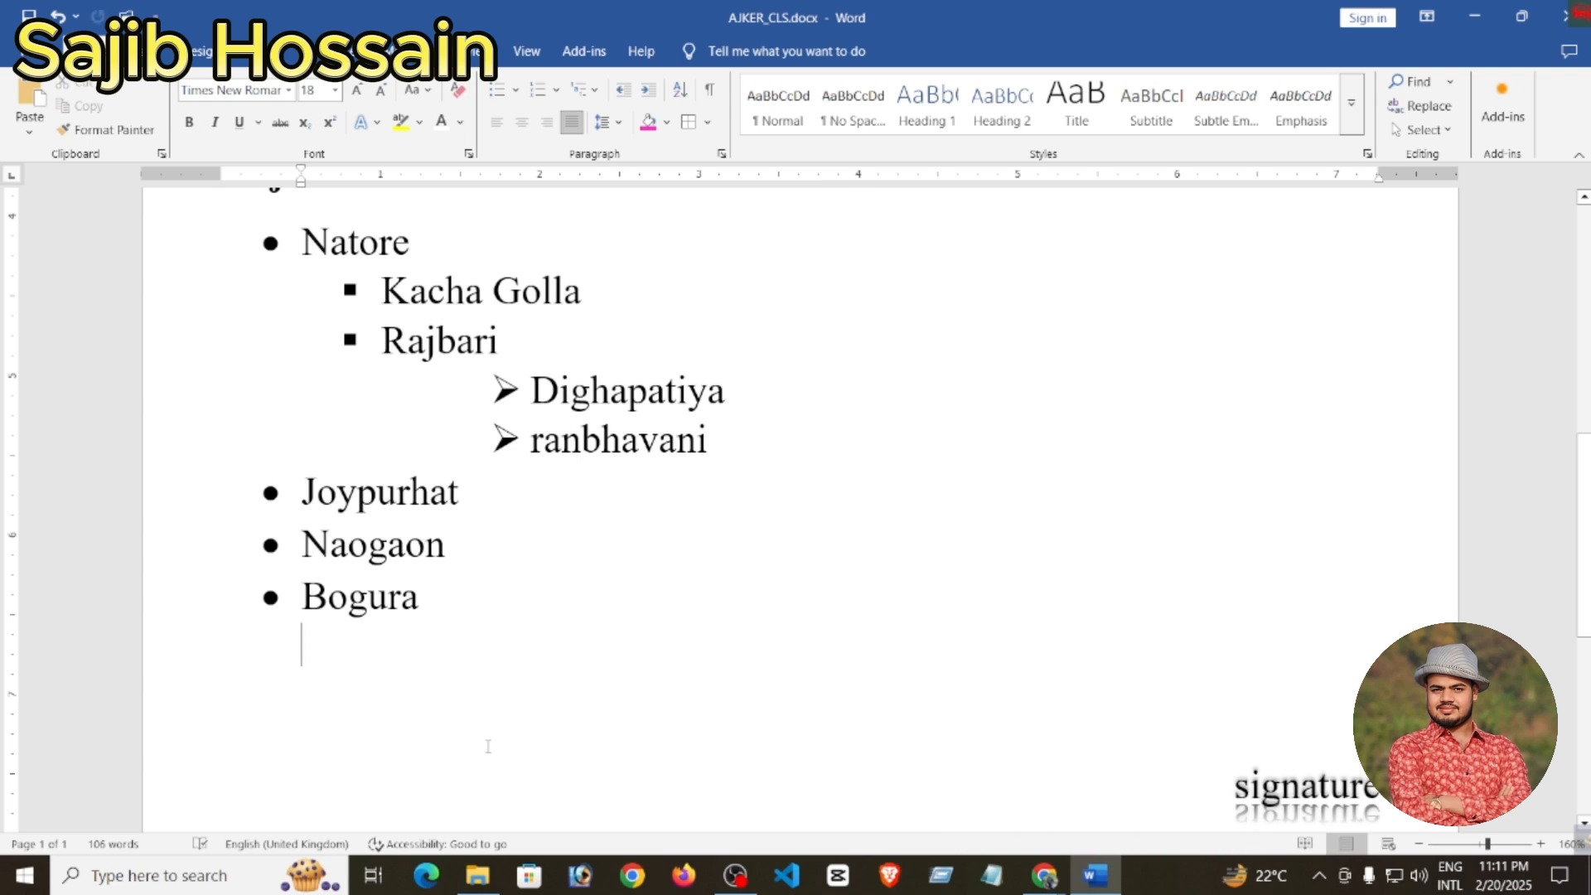
pyautogui.write('f')
pyautogui.press('BackSpace')
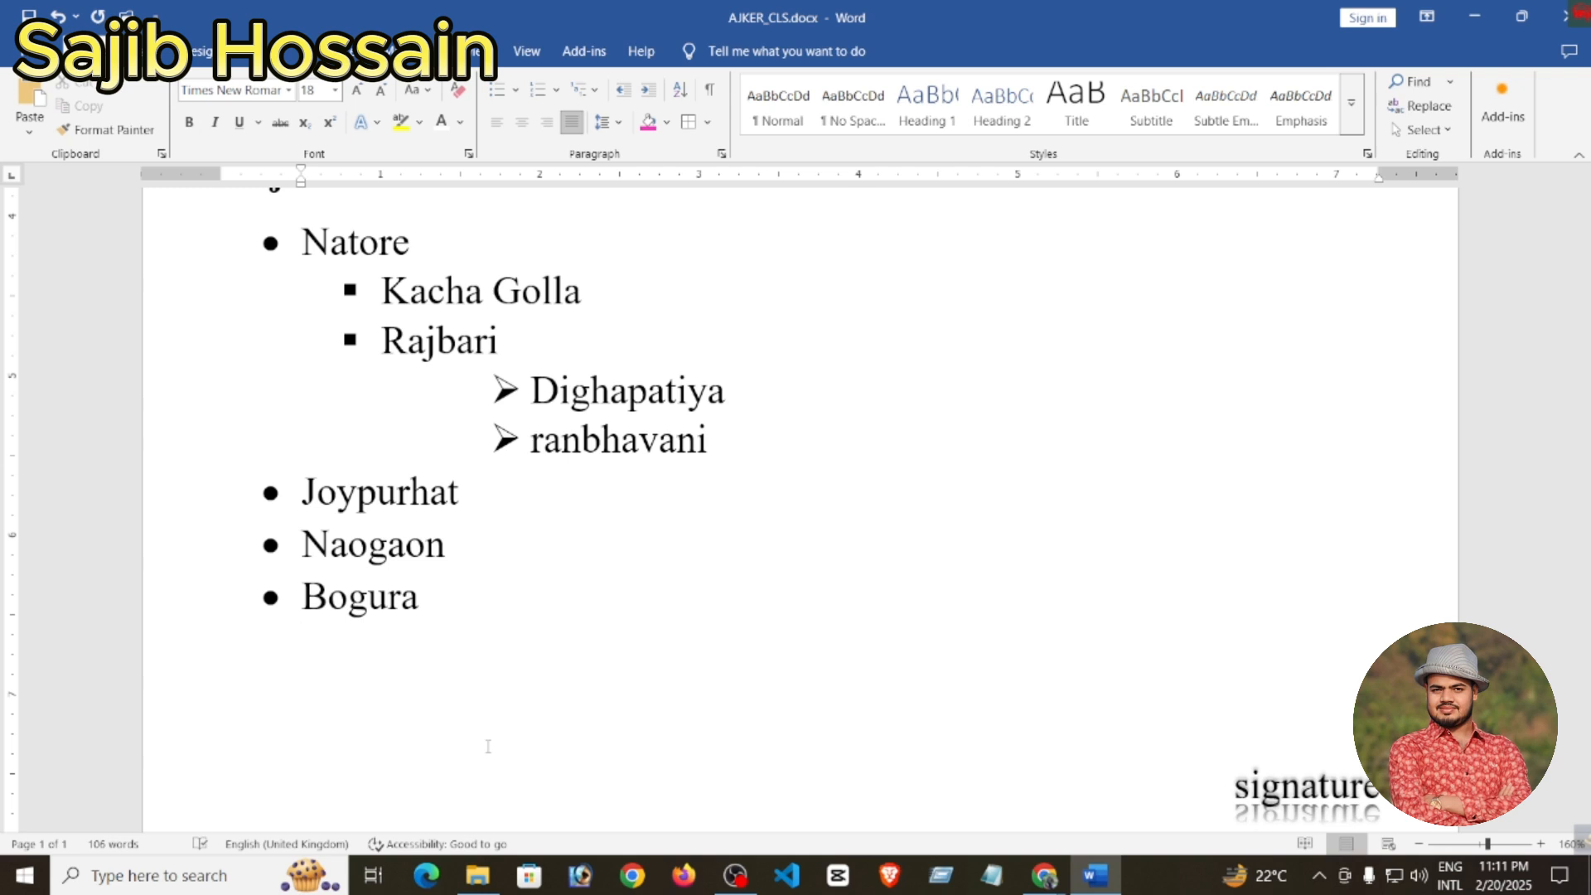
pyautogui.write('Fish')
pyautogui.press('Return')
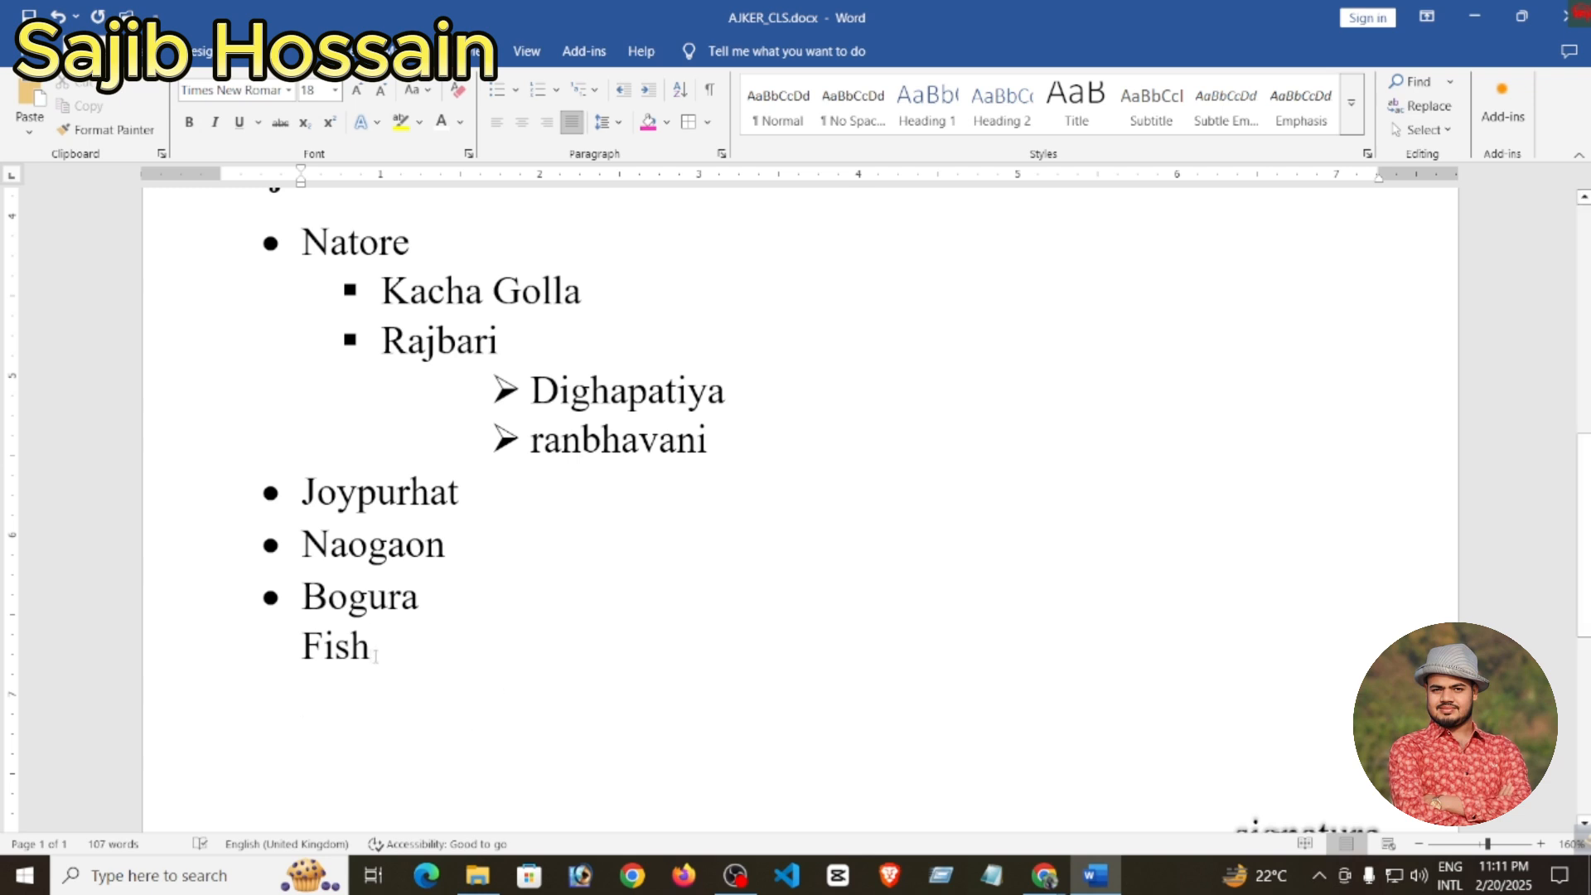
pyautogui.press('BackSpace')
pyautogui.press('BackSpace')
pyautogui.press('BackSpace')
pyautogui.press('BackSpace')
pyautogui.press('BackSpace')
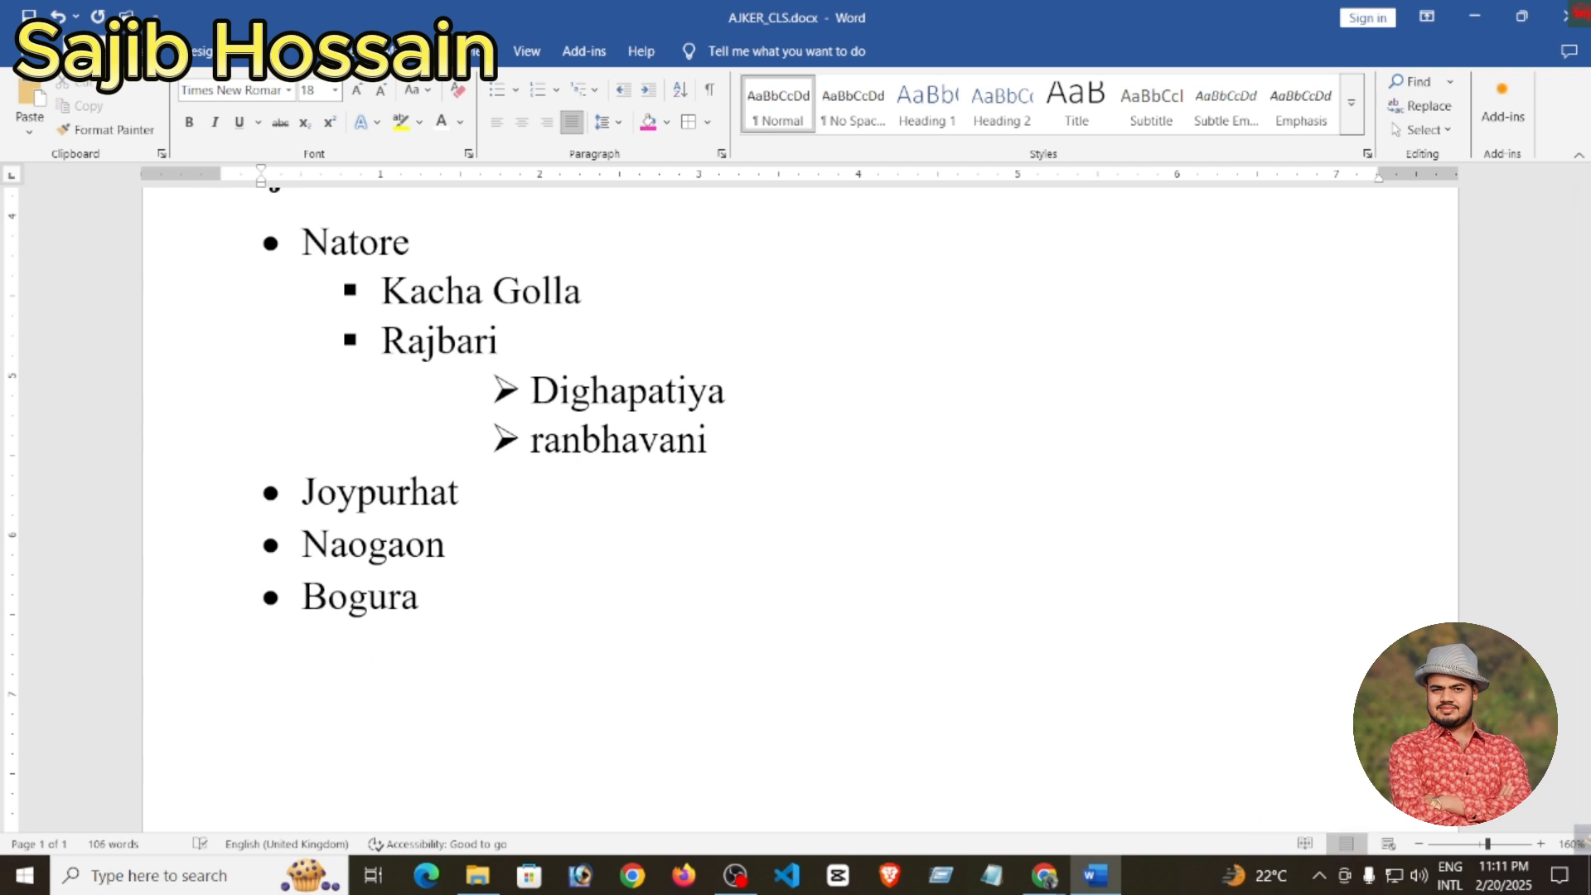
# - Add the lines Dinner, Fish and Meat below the Bogura item as separate paragraphs without bullets
pyautogui.write('dinner')
pyautogui.press('Return')
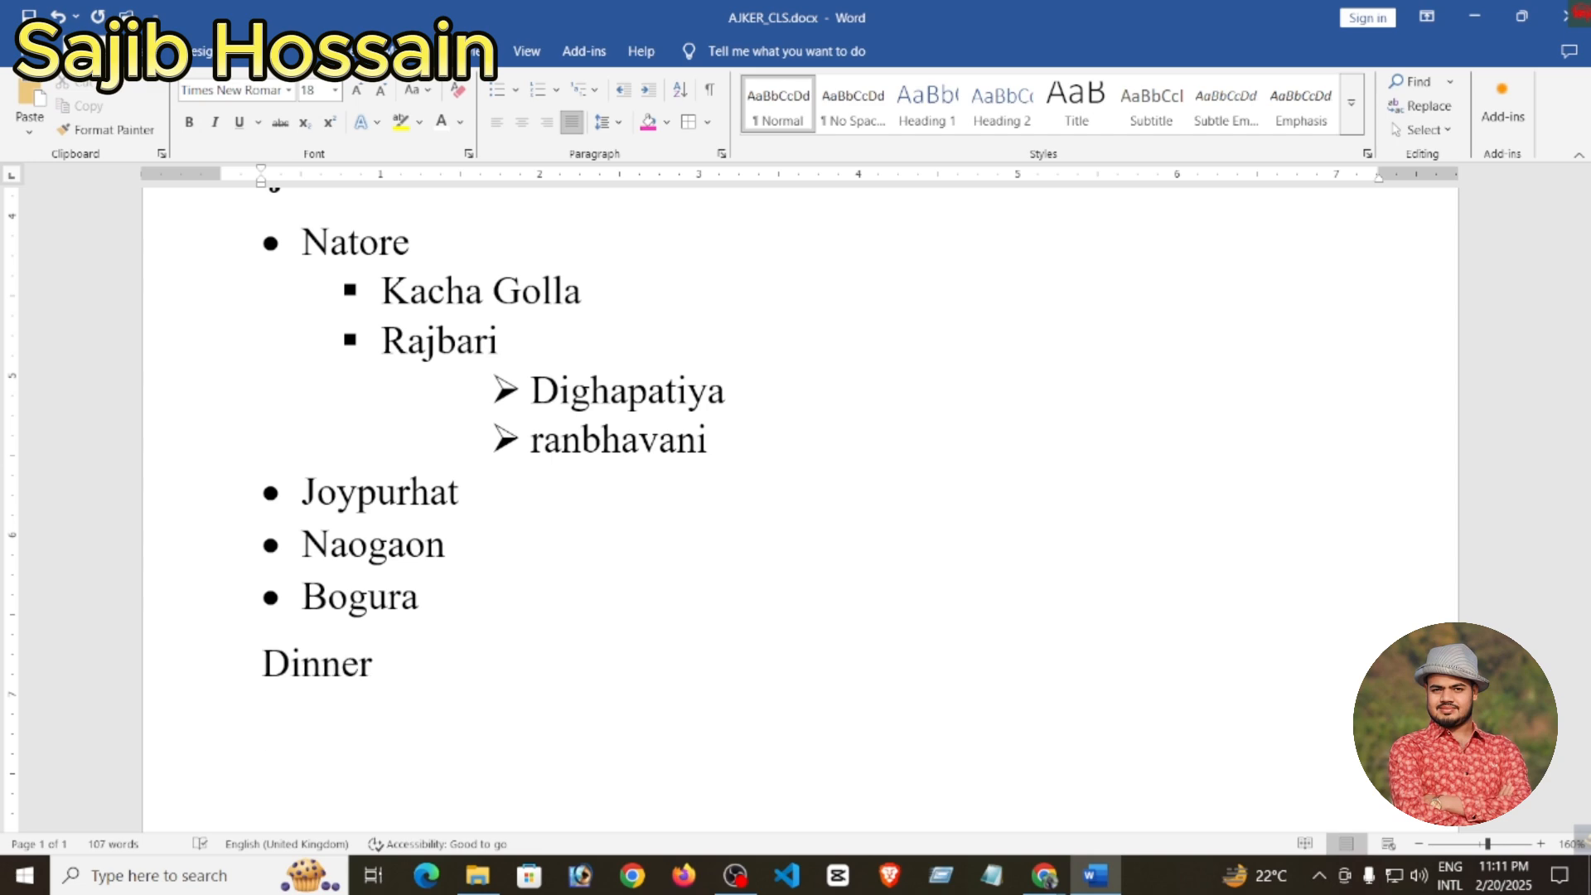
pyautogui.write('fish')
pyautogui.press('Return')
pyautogui.write('meat')
pyautogui.press('Return')
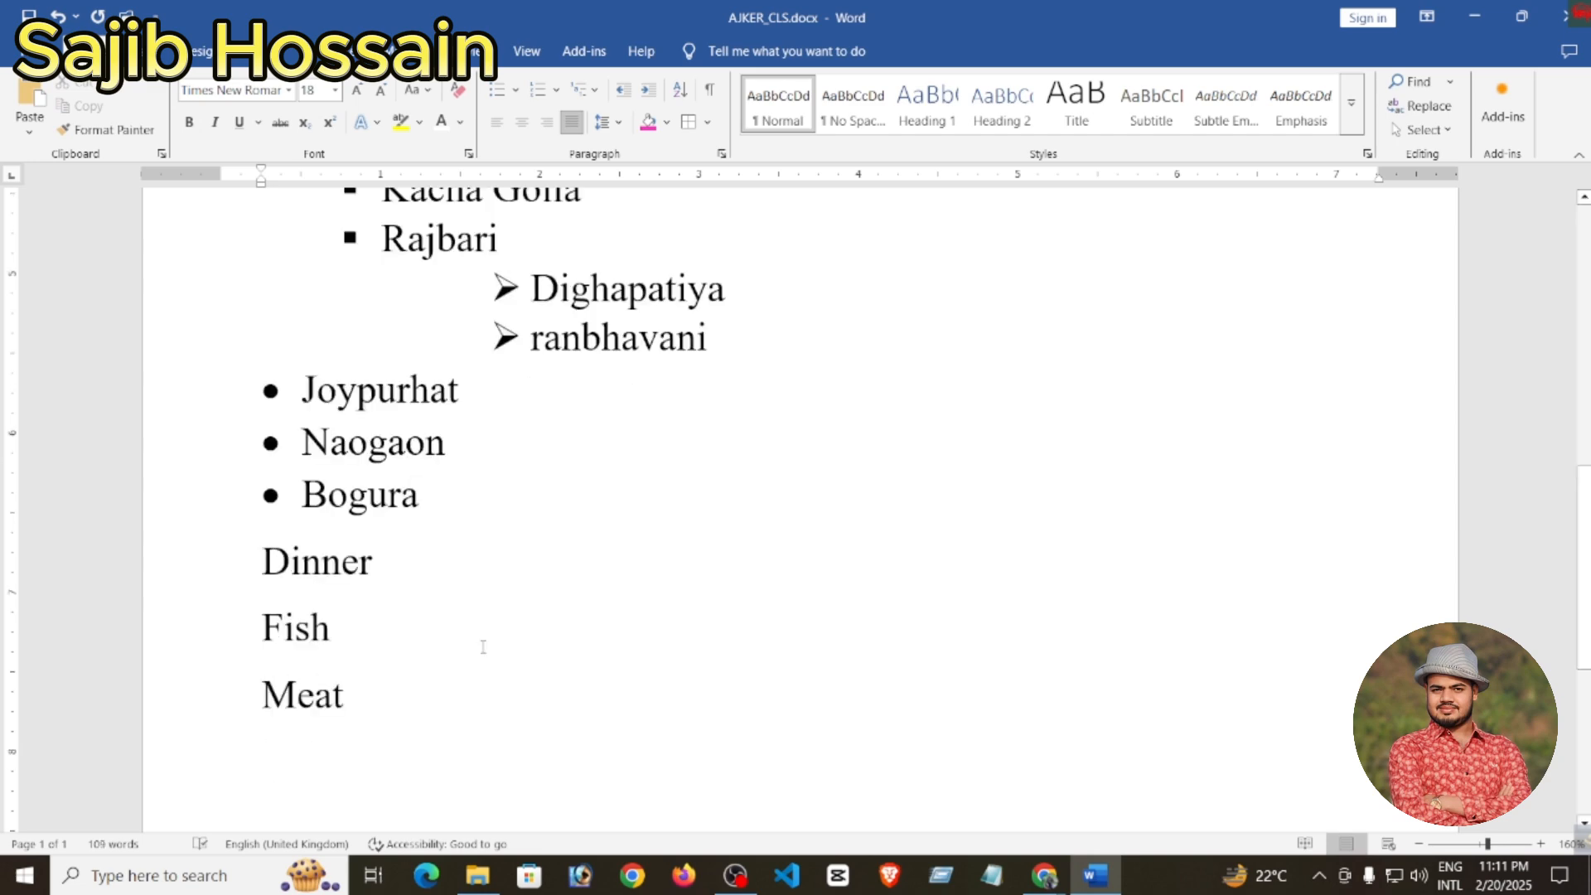
# - Insert the lines Rui and Katla between Fish and Meat, without leaving an empty line
pyautogui.click(361, 628)
pyautogui.press('Return')
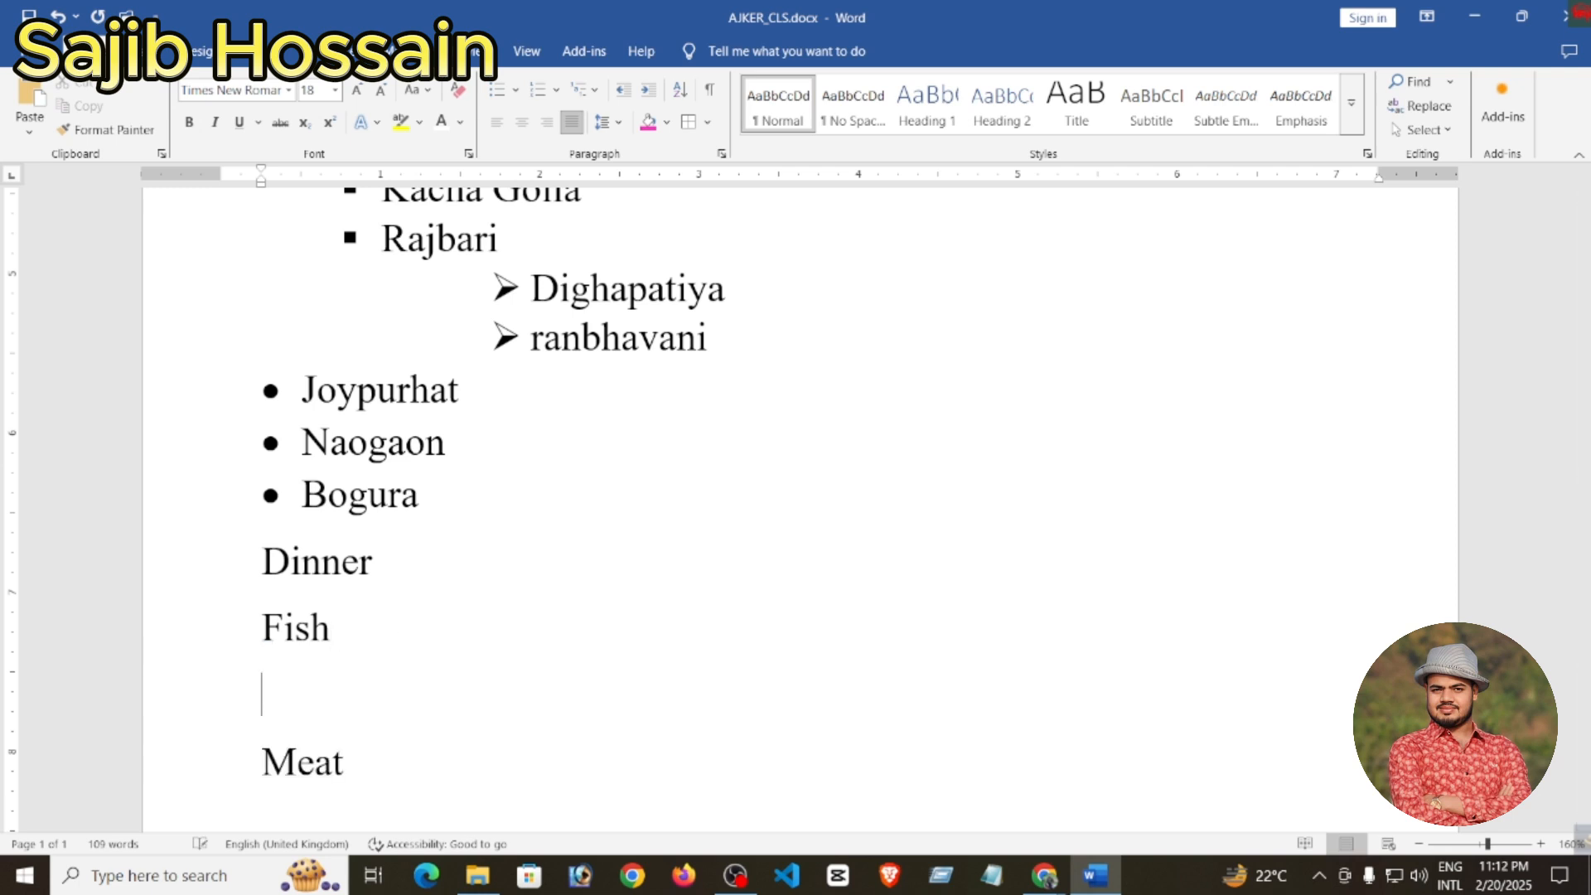
pyautogui.write('rut')
pyautogui.press('BackSpace')
pyautogui.write('i')
pyautogui.press('Return')
pyautogui.write('katla')
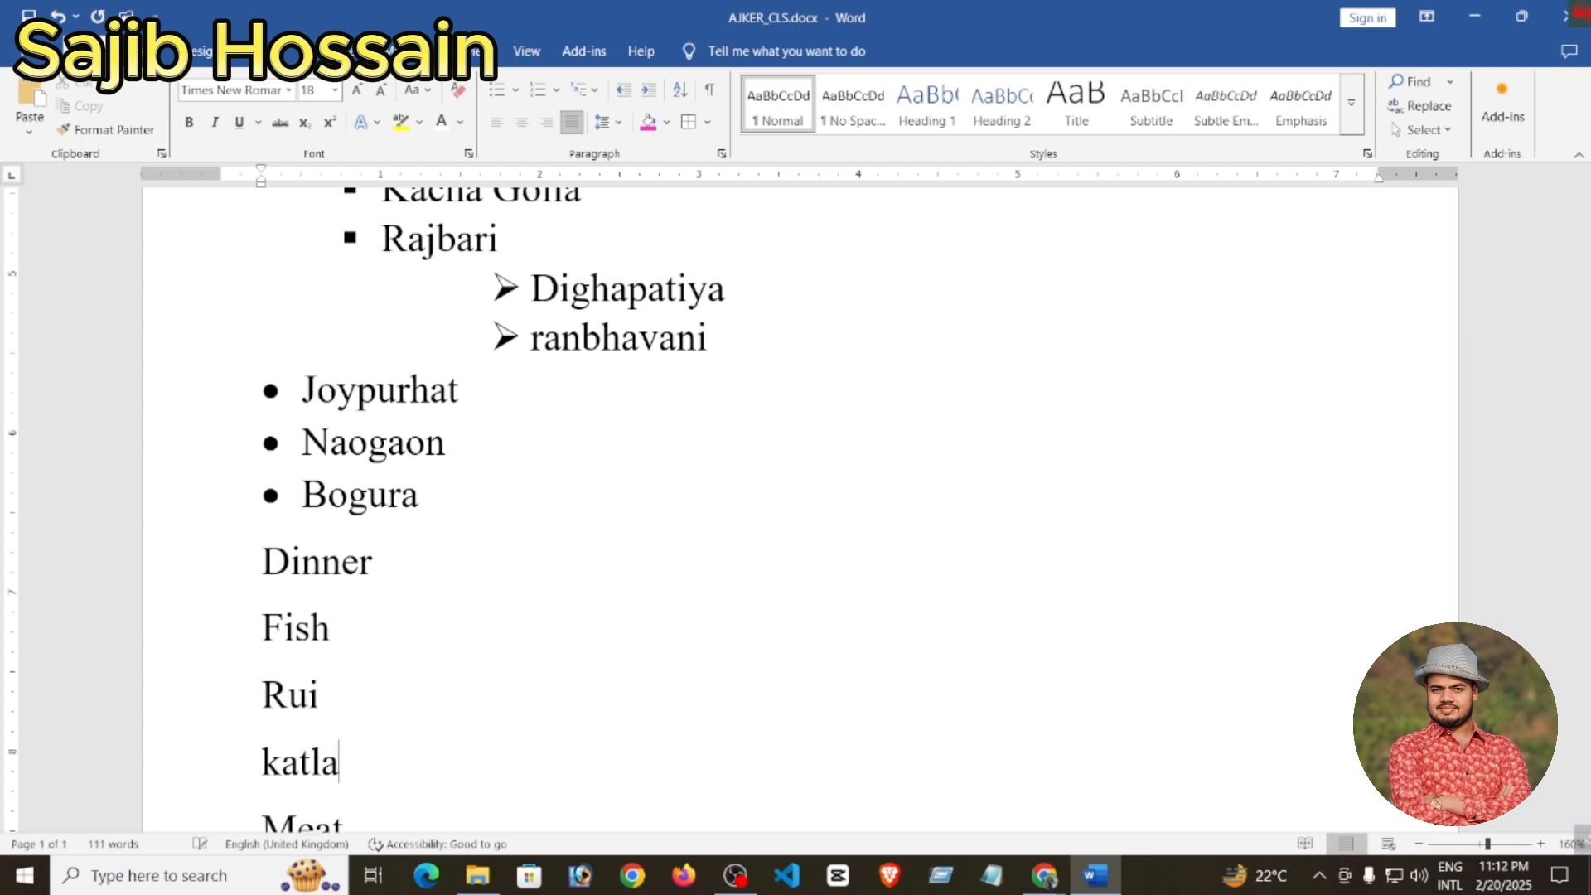
pyautogui.press('Return')
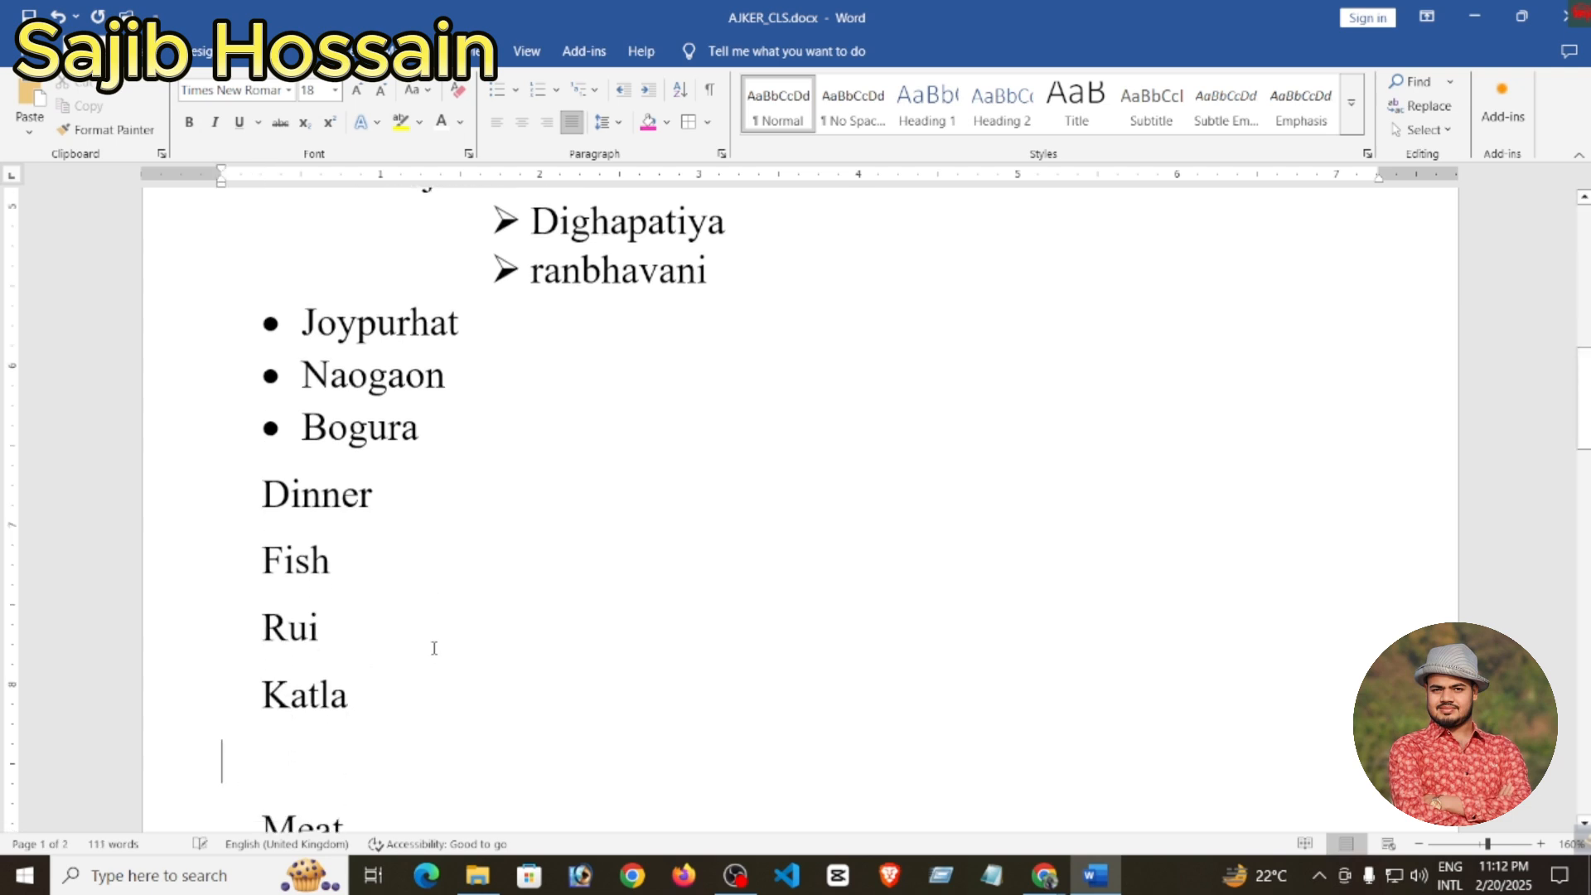
pyautogui.press('BackSpace')
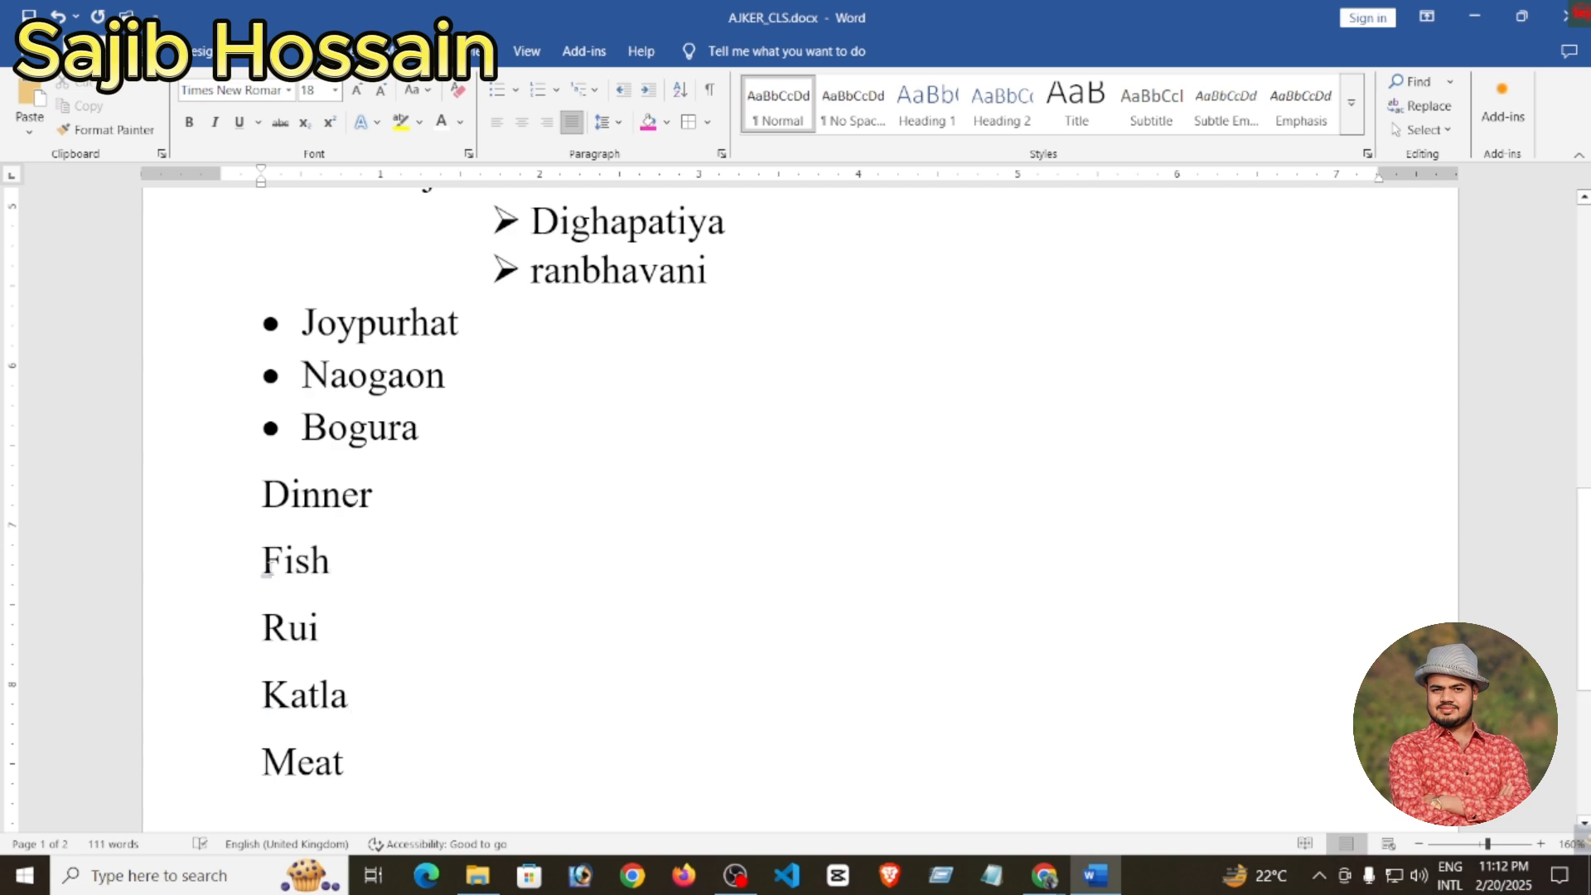
# - Copy the Rui and Katla lines to the clipboard and delete them from between Fish and Meat
pyautogui.moveTo(348, 696); pyautogui.dragTo(261, 620)
pyautogui.hotkey('ctrl', 'c')
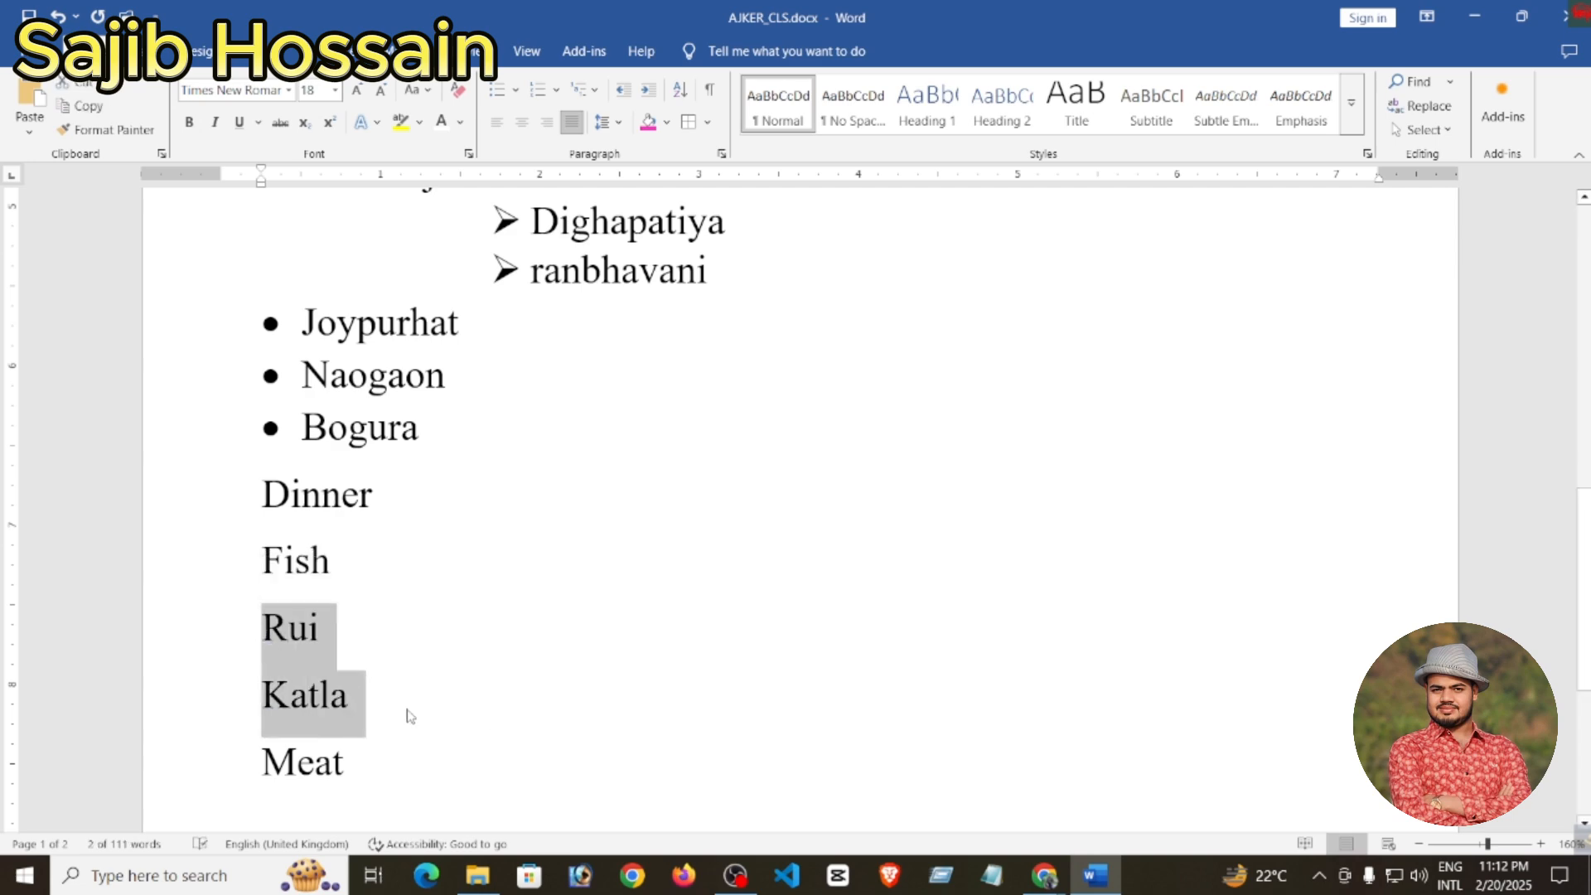
pyautogui.press('Delete')
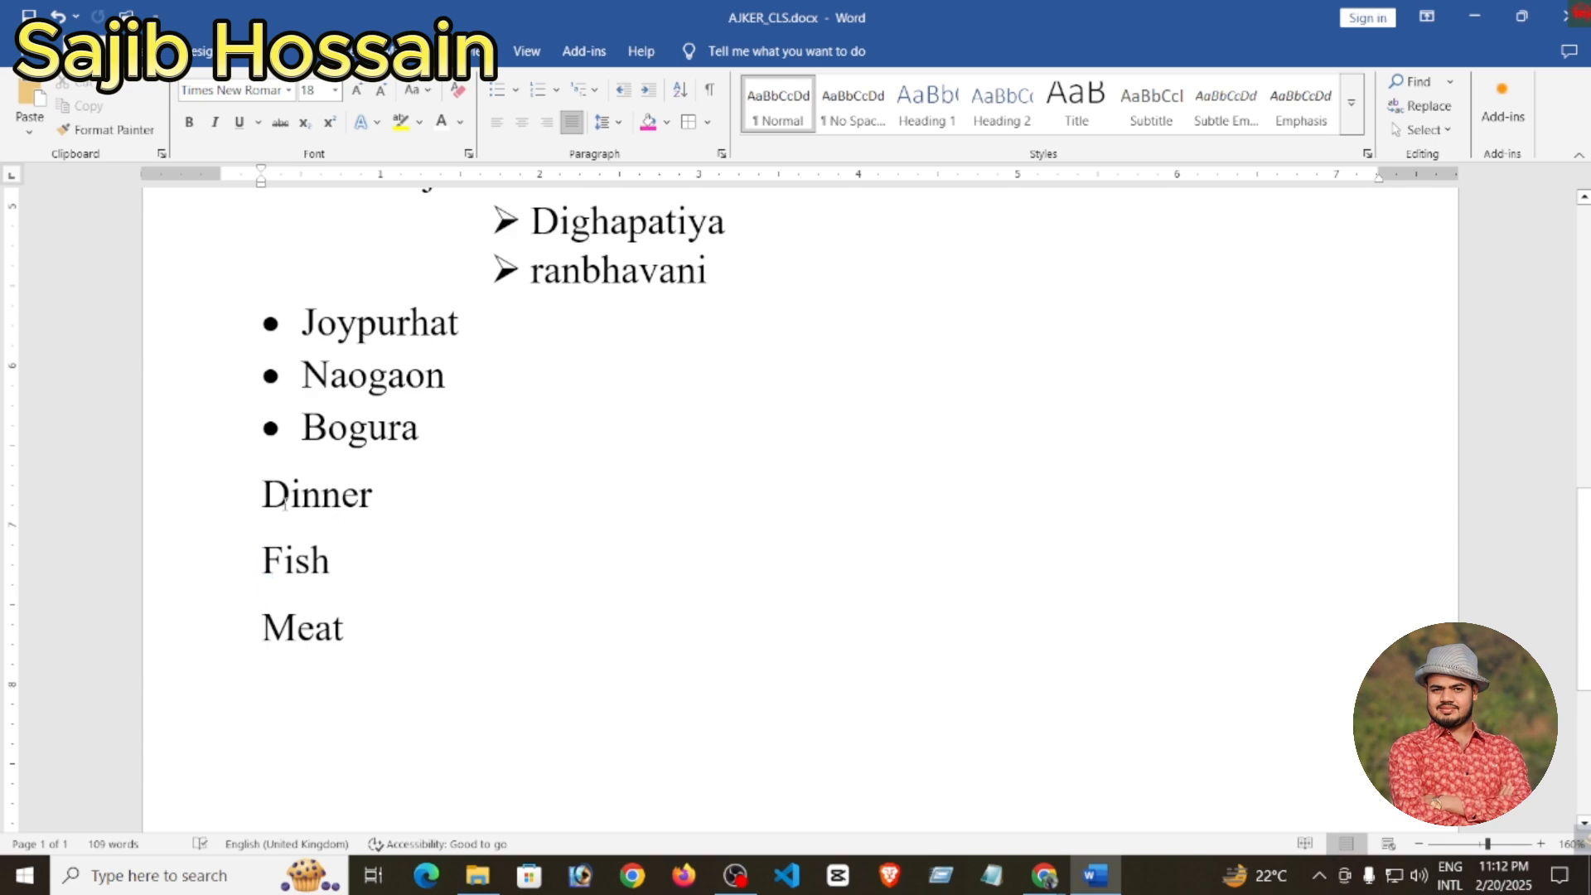
# - Make the Dinner line bold and add a Rice line below Meat
pyautogui.tripleClick(370, 507)
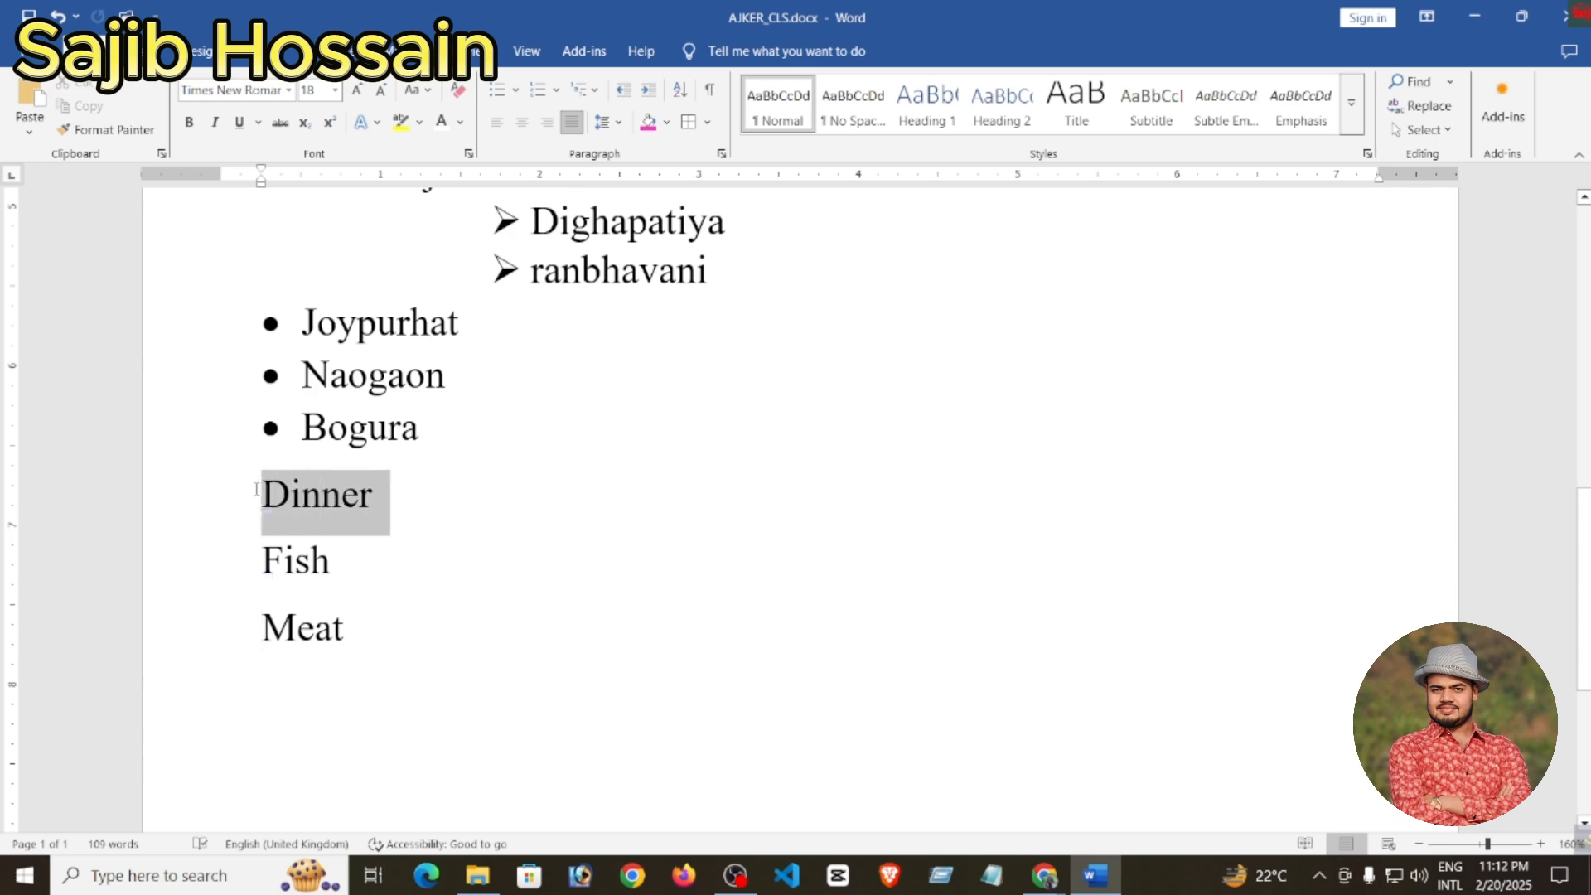
pyautogui.hotkey('ctrl', 'b')
pyautogui.click(385, 481)
pyautogui.click(629, 633)
pyautogui.press('Return')
pyautogui.write('Rice')
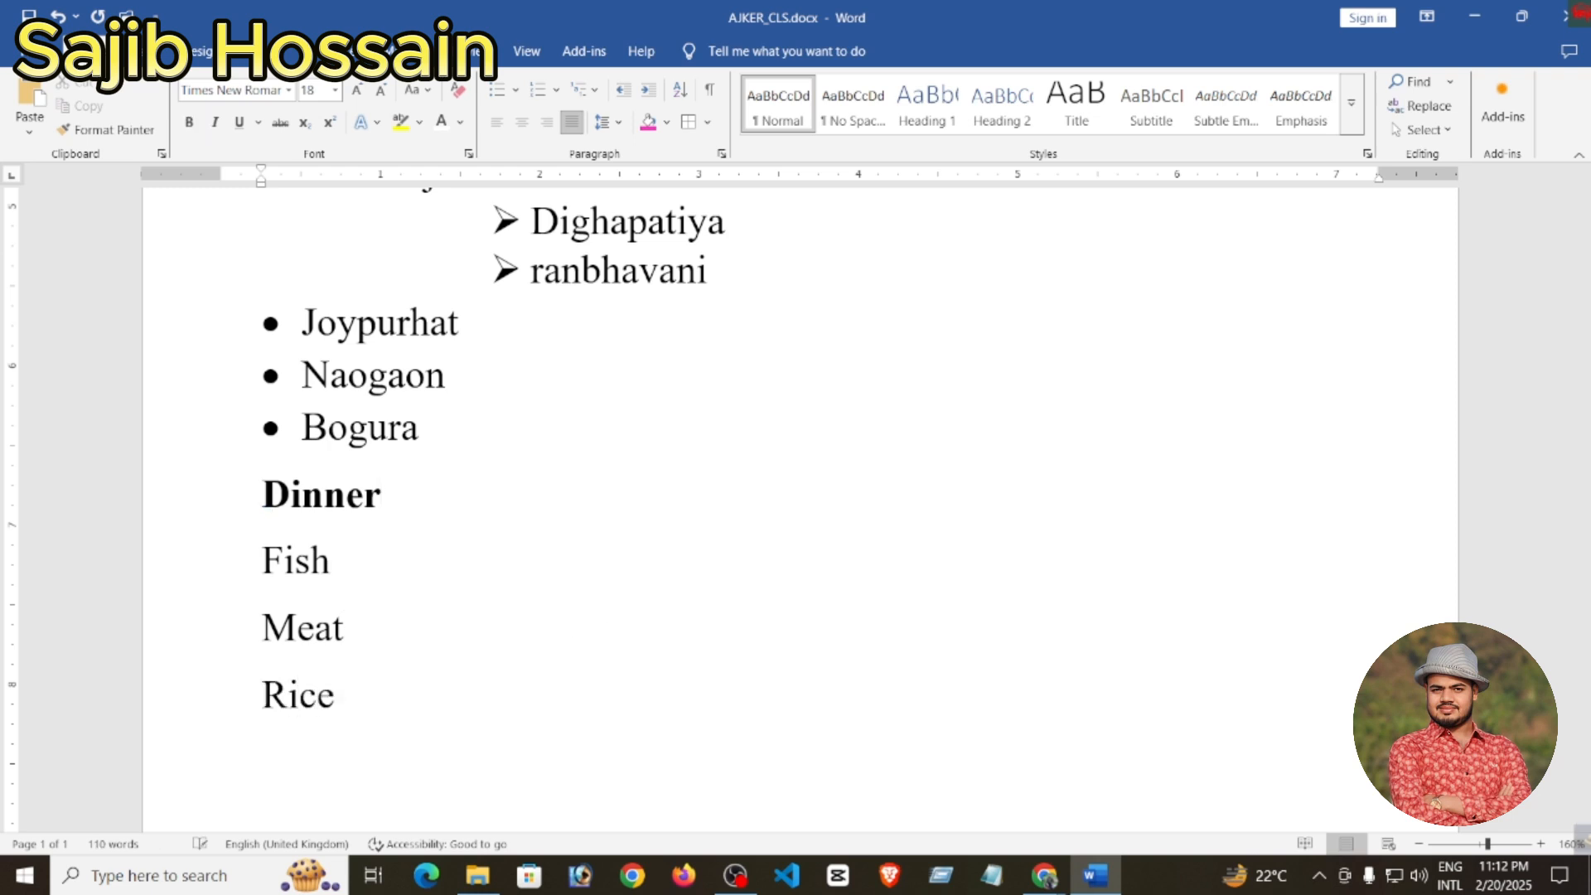
pyautogui.press('Return')
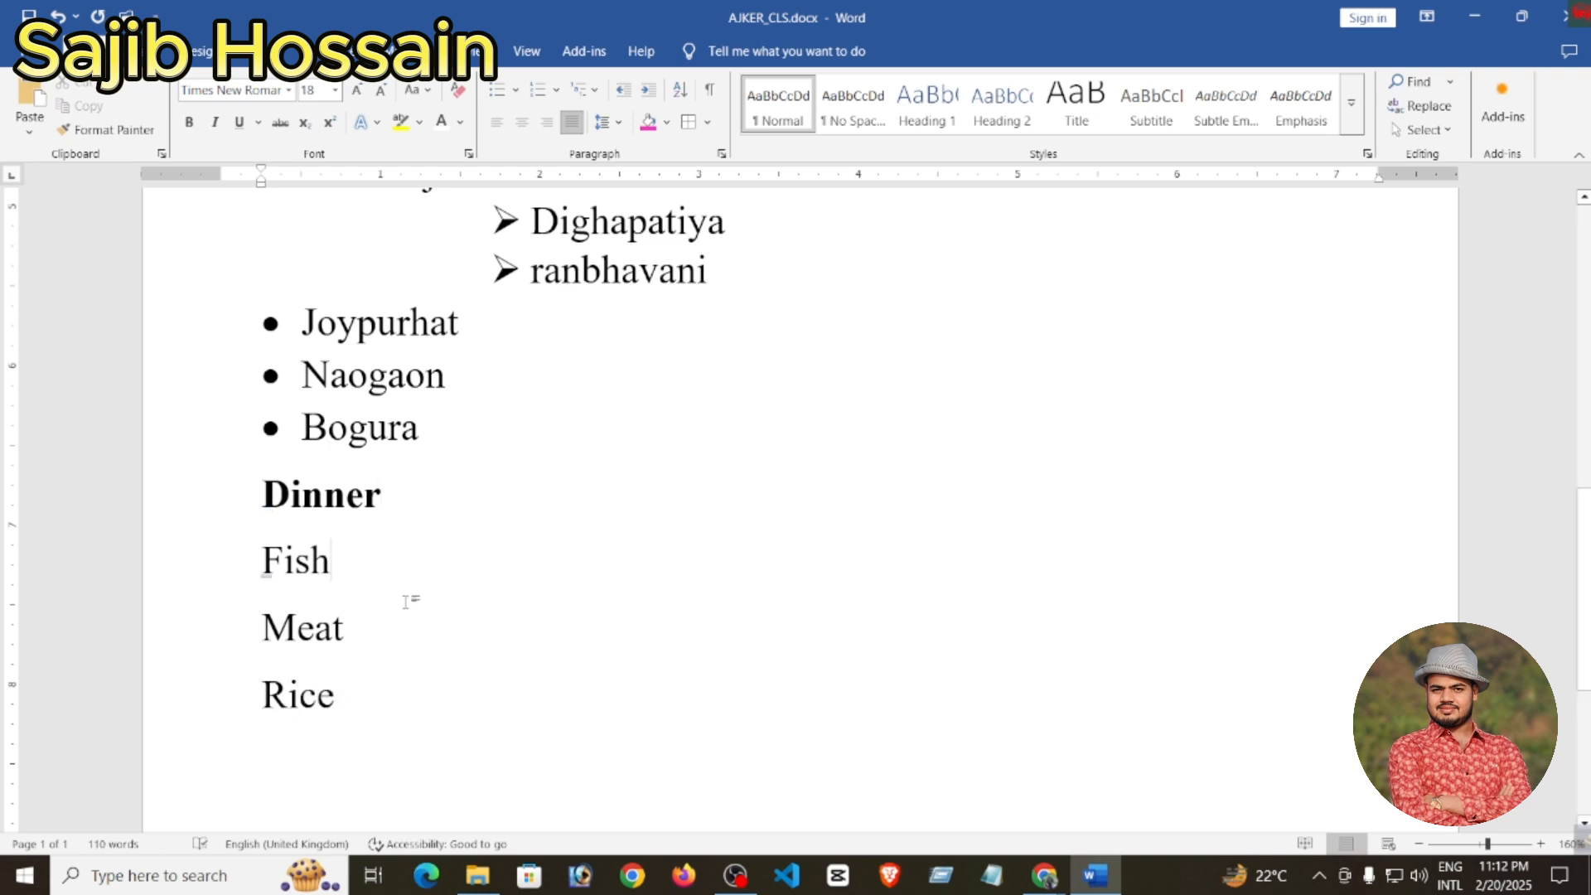
# - Turn Fish, Meat and Rice into a numbered list in the A. B. C. format, with no empty item at its end
pyautogui.moveTo(264, 560); pyautogui.dragTo(379, 713)
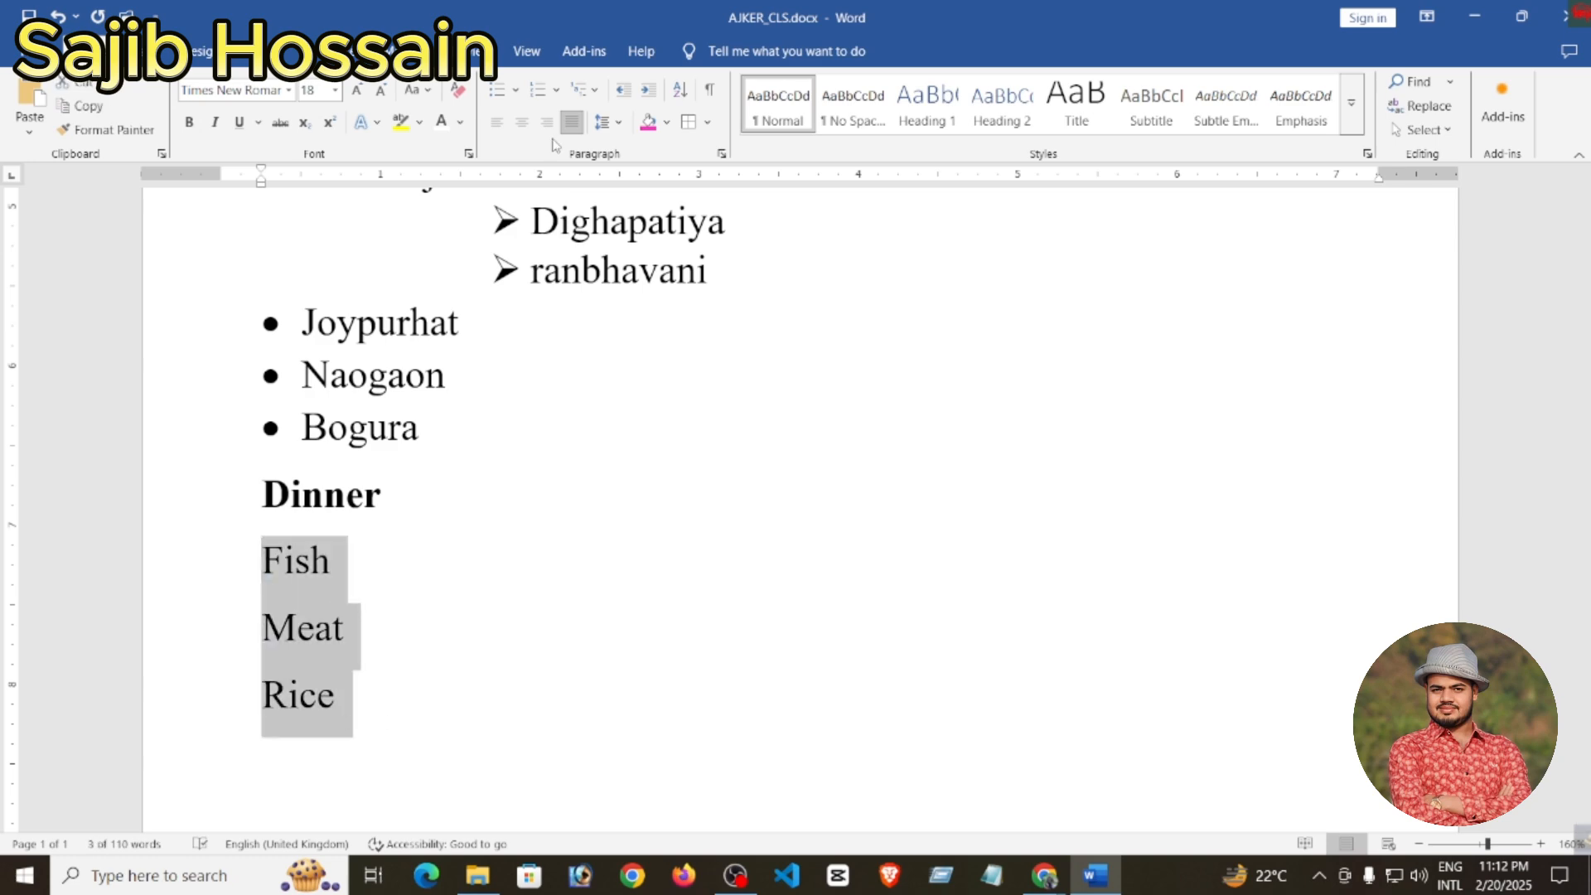
pyautogui.click(556, 91)
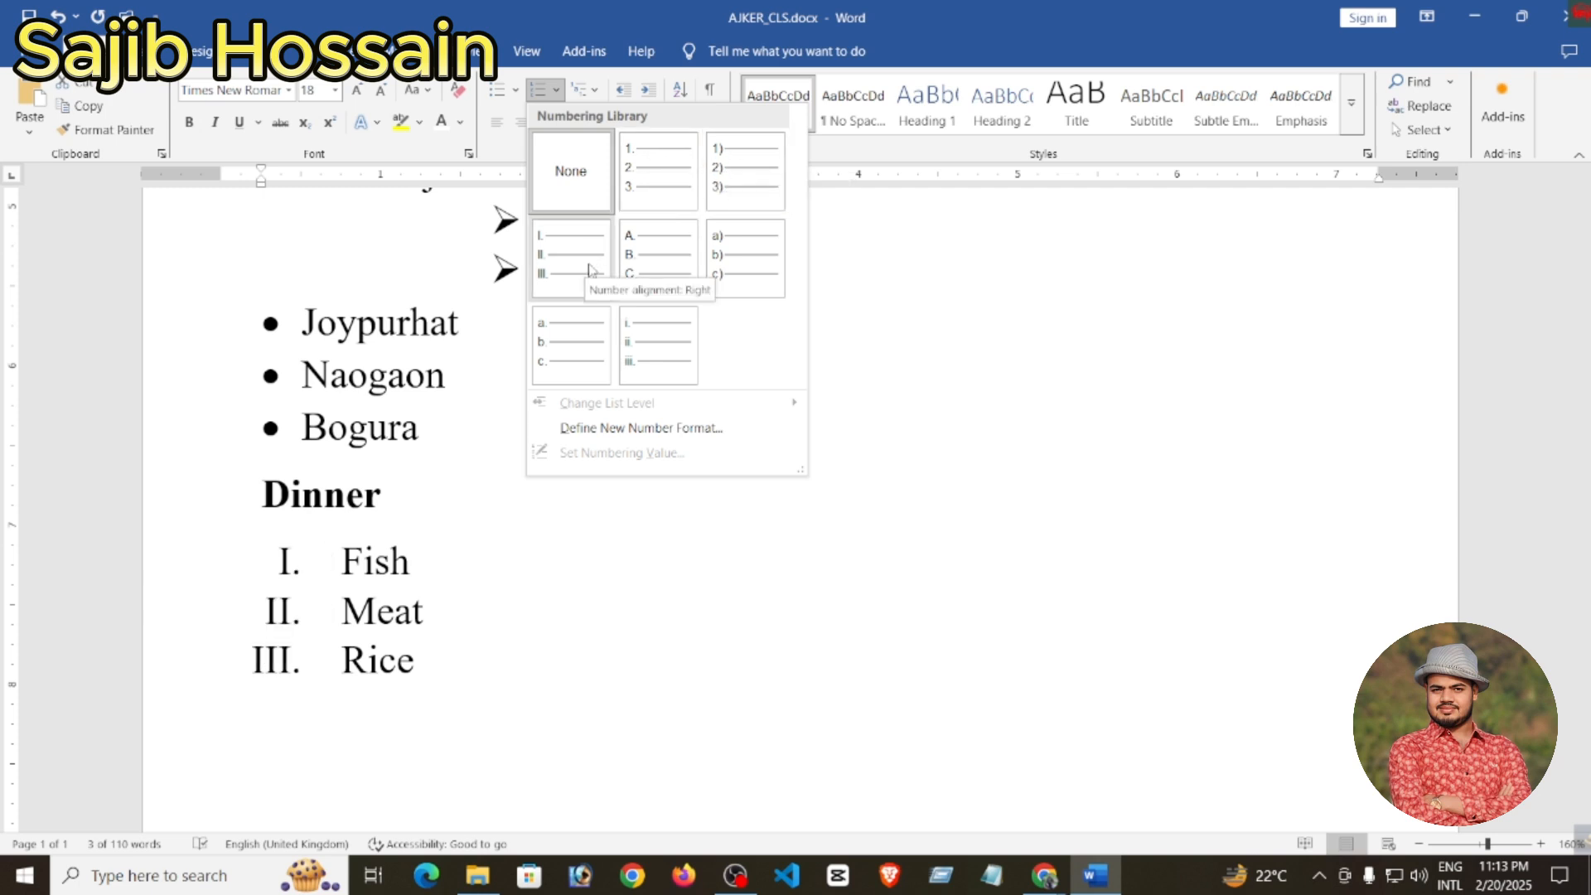
pyautogui.click(675, 274)
pyautogui.press('Return')
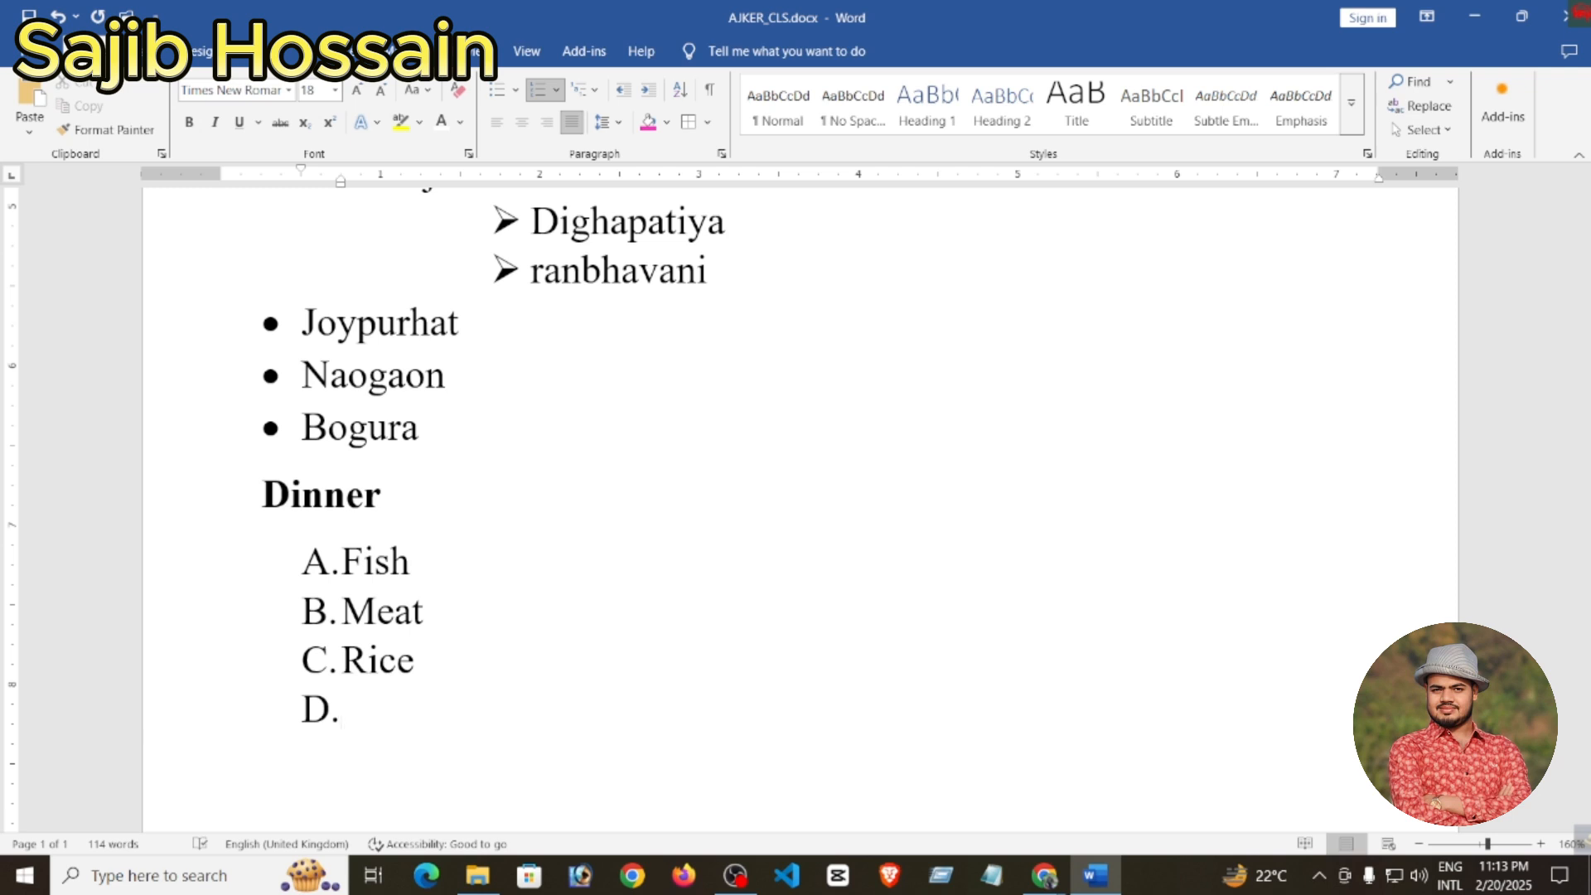
pyautogui.press('BackSpace')
pyautogui.press('BackSpace')
pyautogui.press('BackSpace')
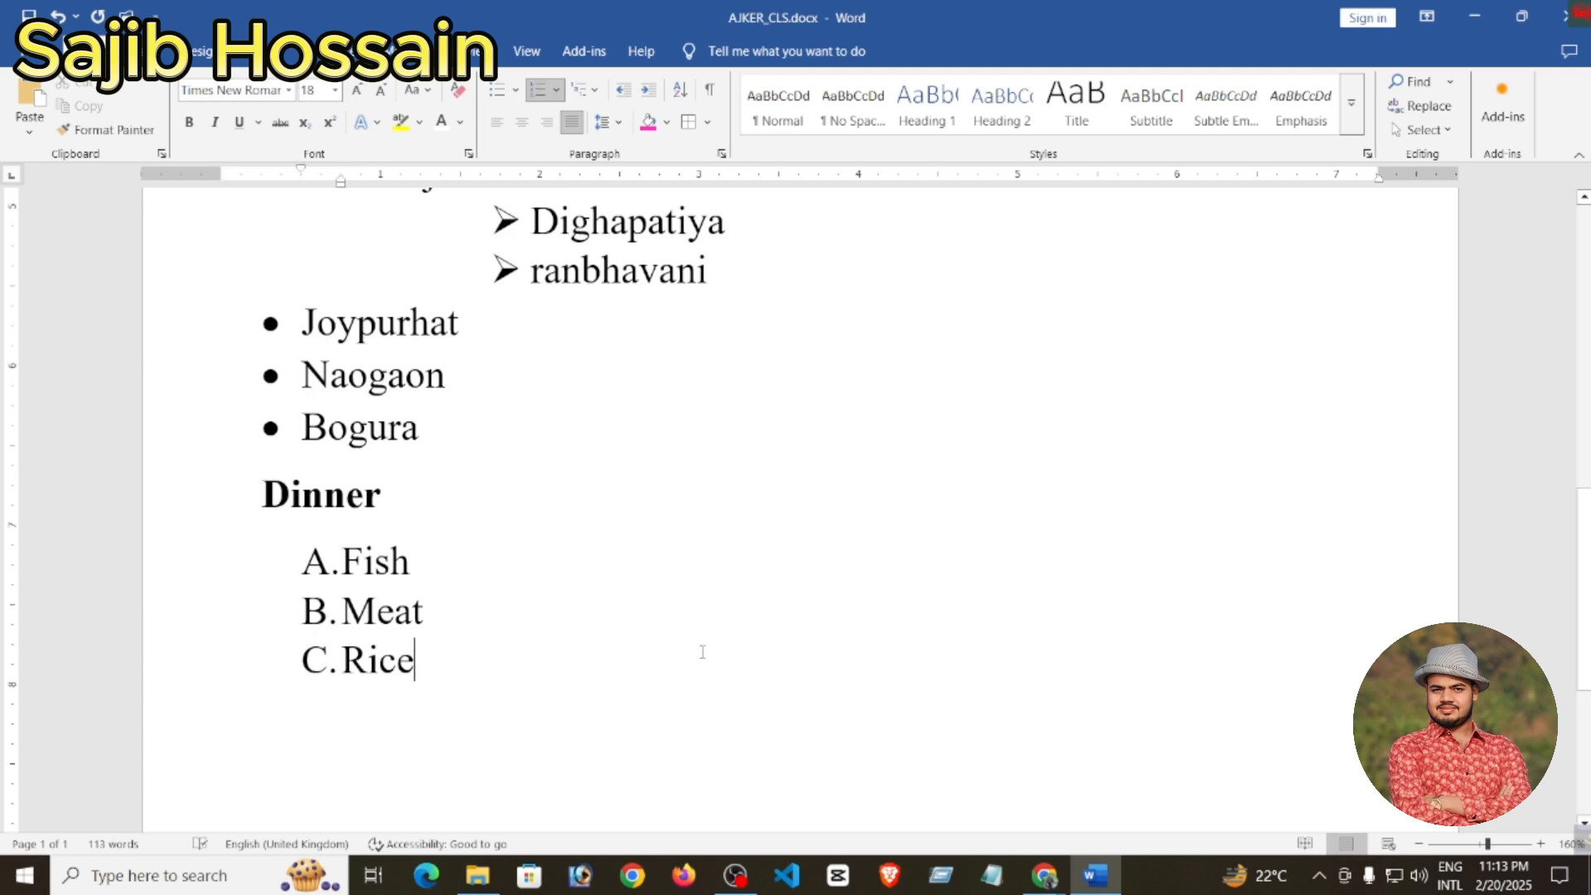
# - Paste the copied Rui and Katla lines as list items after Fish and remove the empty line before Meat
pyautogui.click(422, 567)
pyautogui.press('Return')
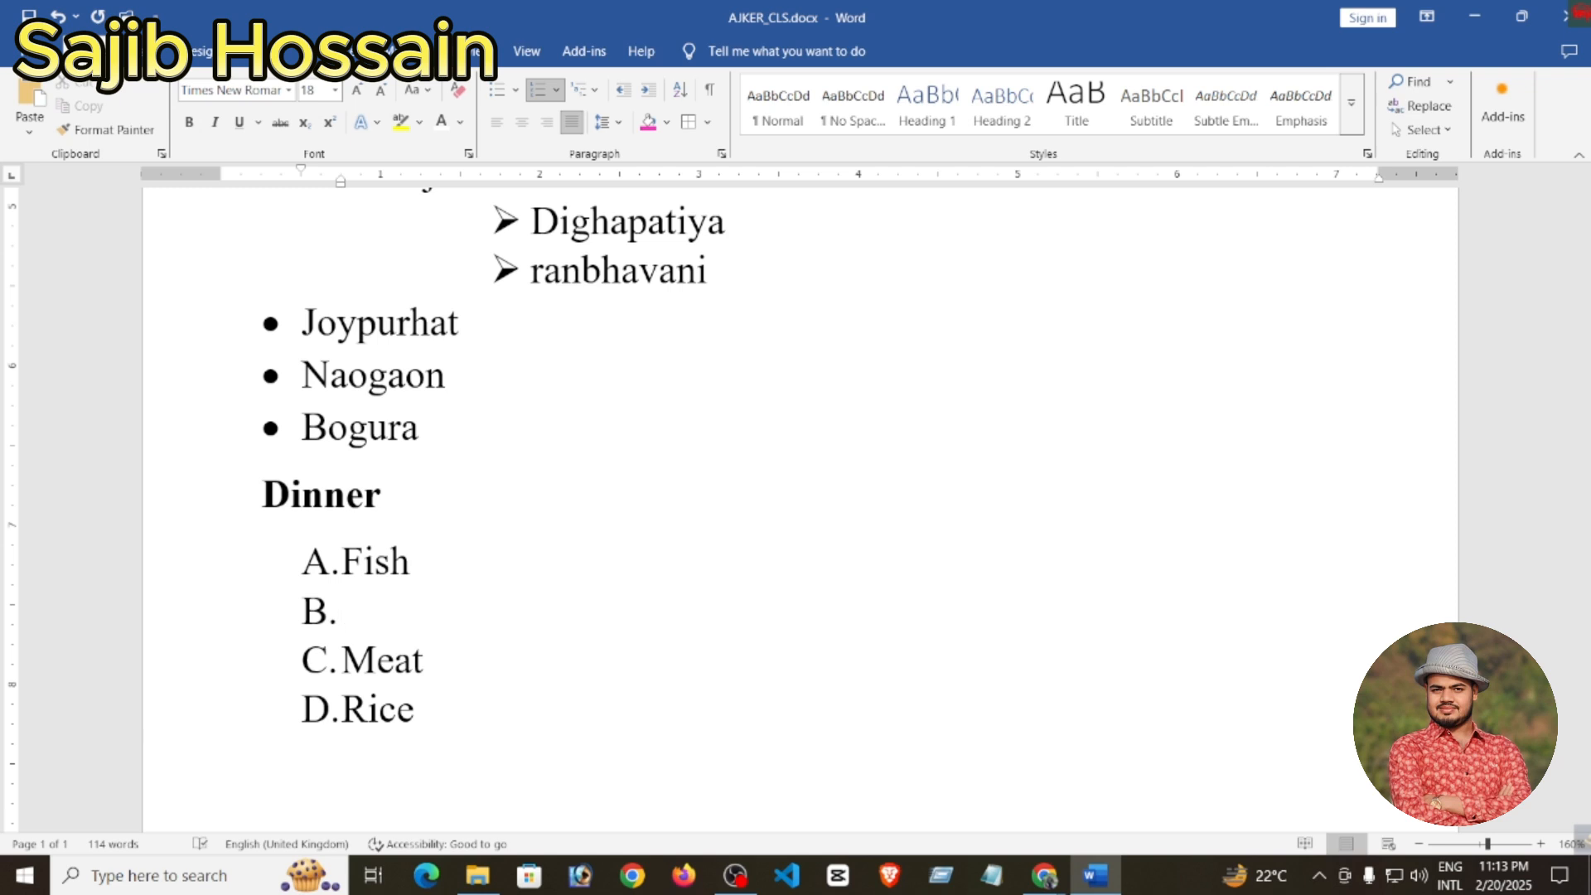
pyautogui.hotkey('ctrl', 'v')
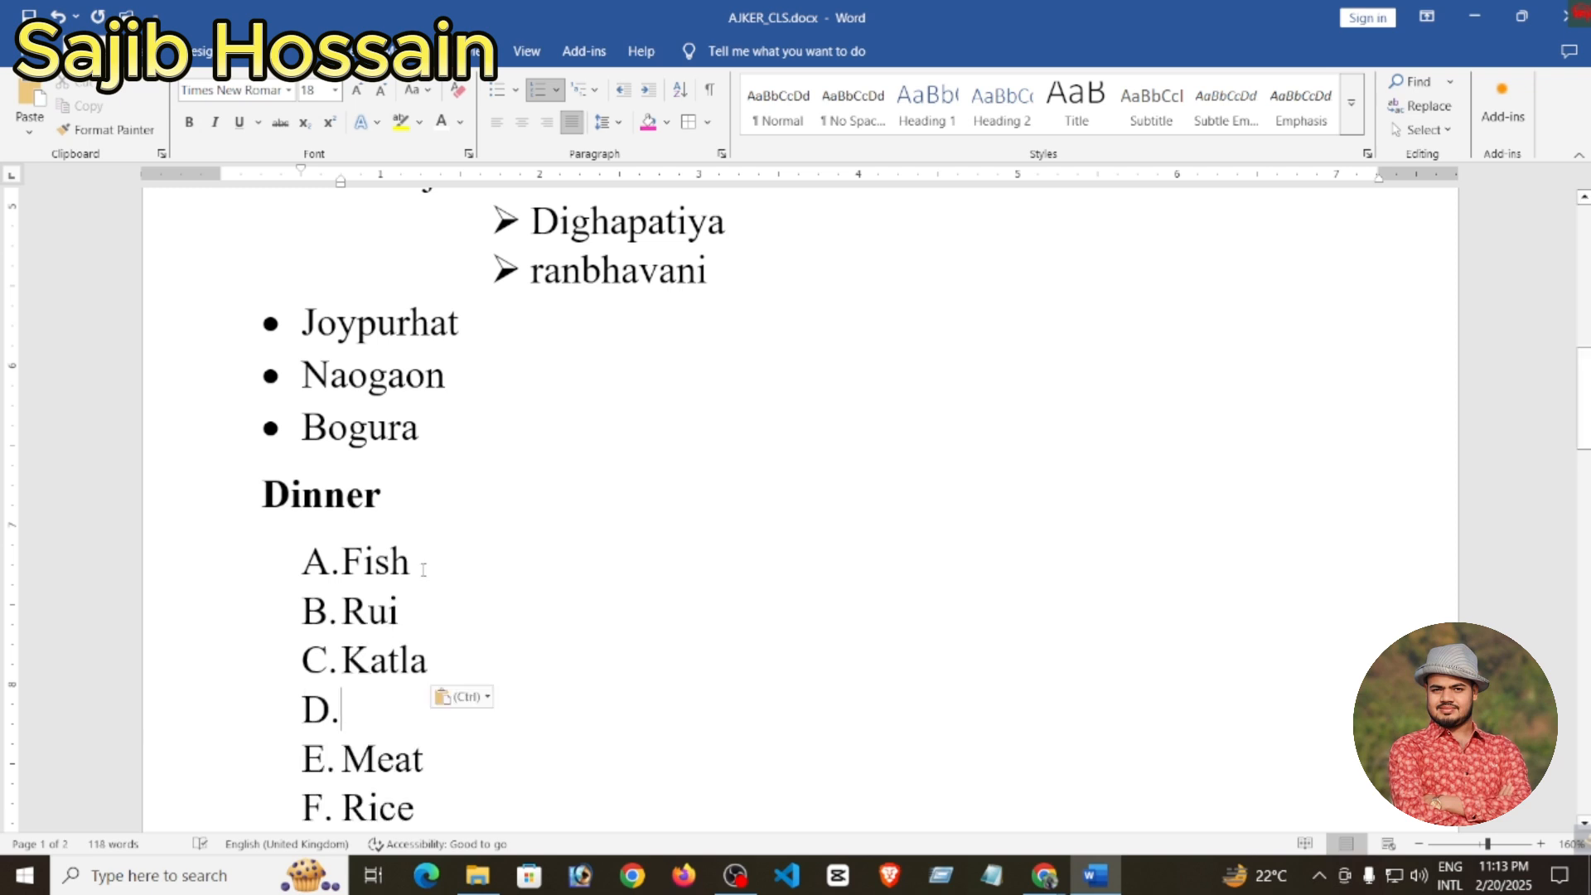
pyautogui.press('BackSpace')
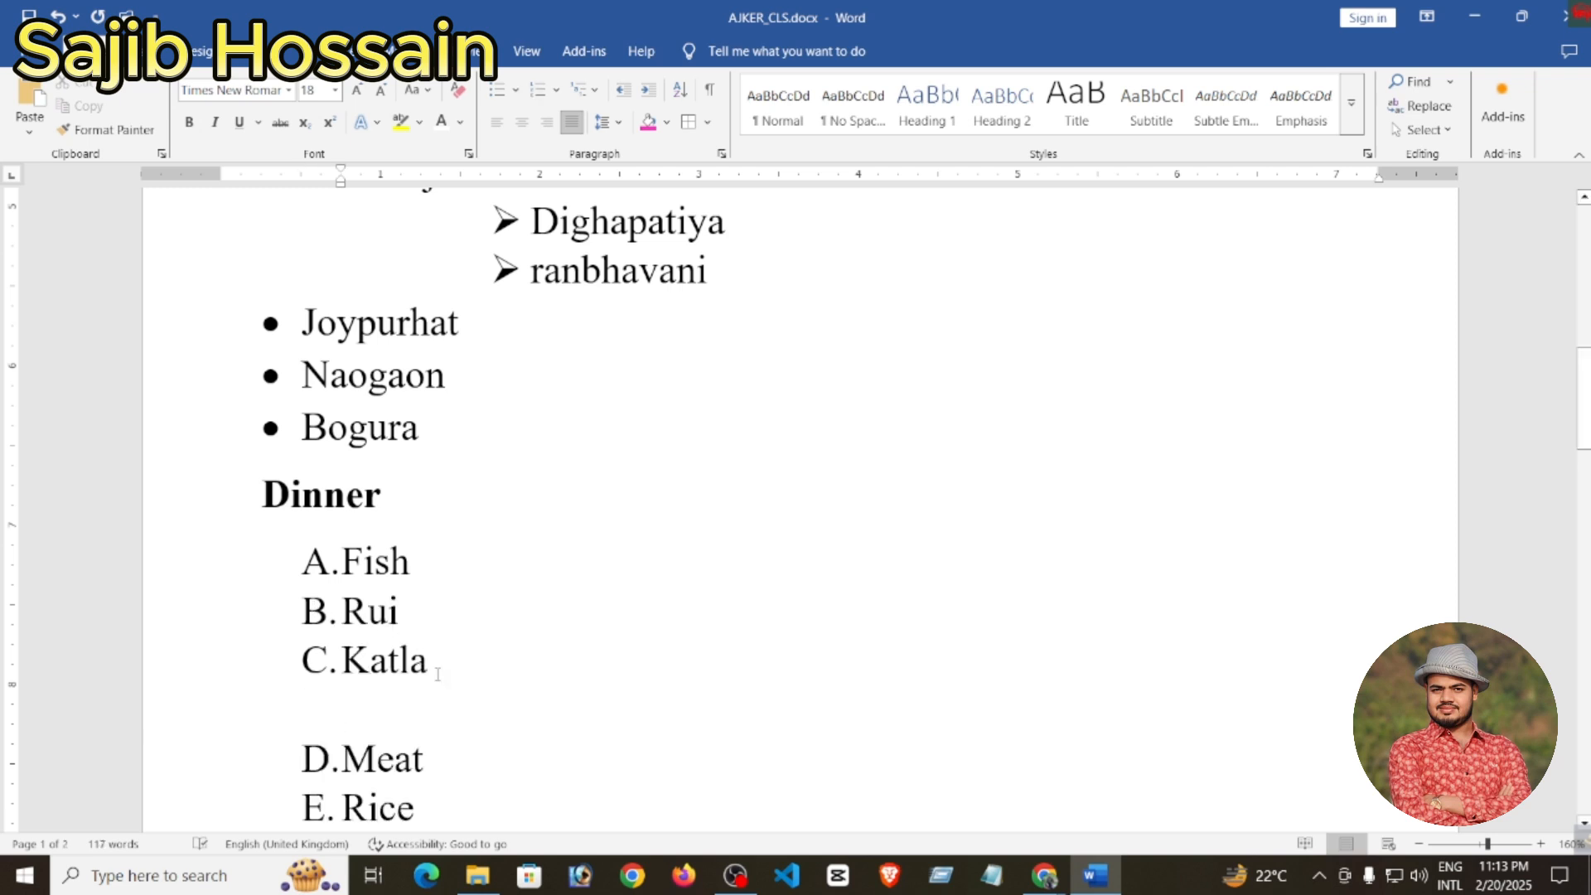
pyautogui.moveTo(429, 660); pyautogui.dragTo(347, 613)
pyautogui.click(343, 565)
pyautogui.click(381, 713)
pyautogui.press('BackSpace')
pyautogui.press('BackSpace')
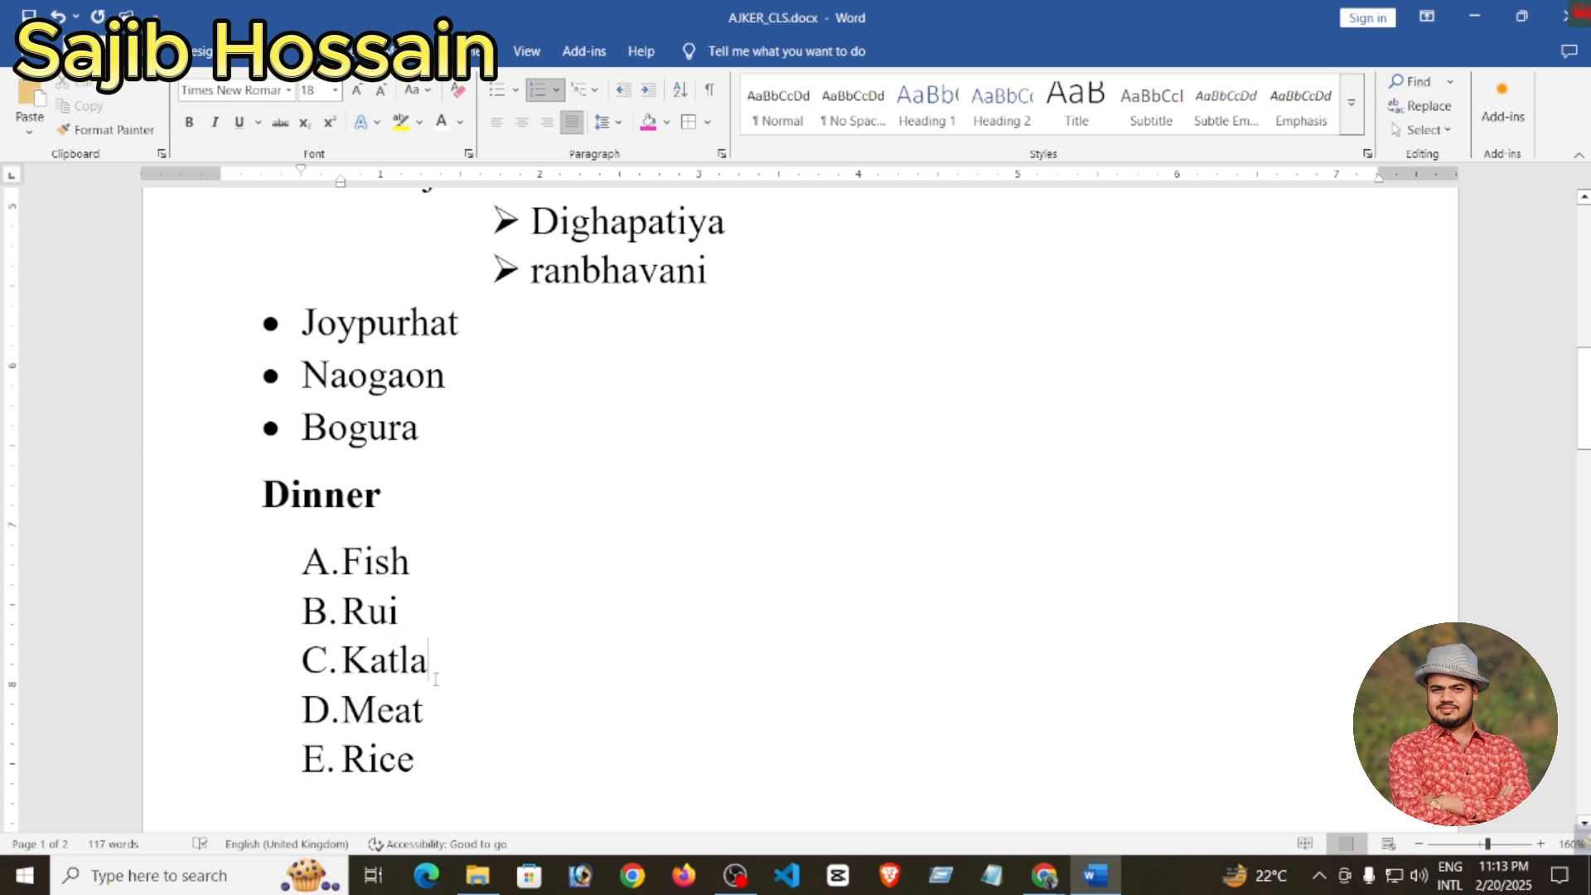
# - Demote Rui and Katla to sub-items one level under Fish and number them in the a. b. c. format
pyautogui.moveTo(436, 679); pyautogui.dragTo(342, 613)
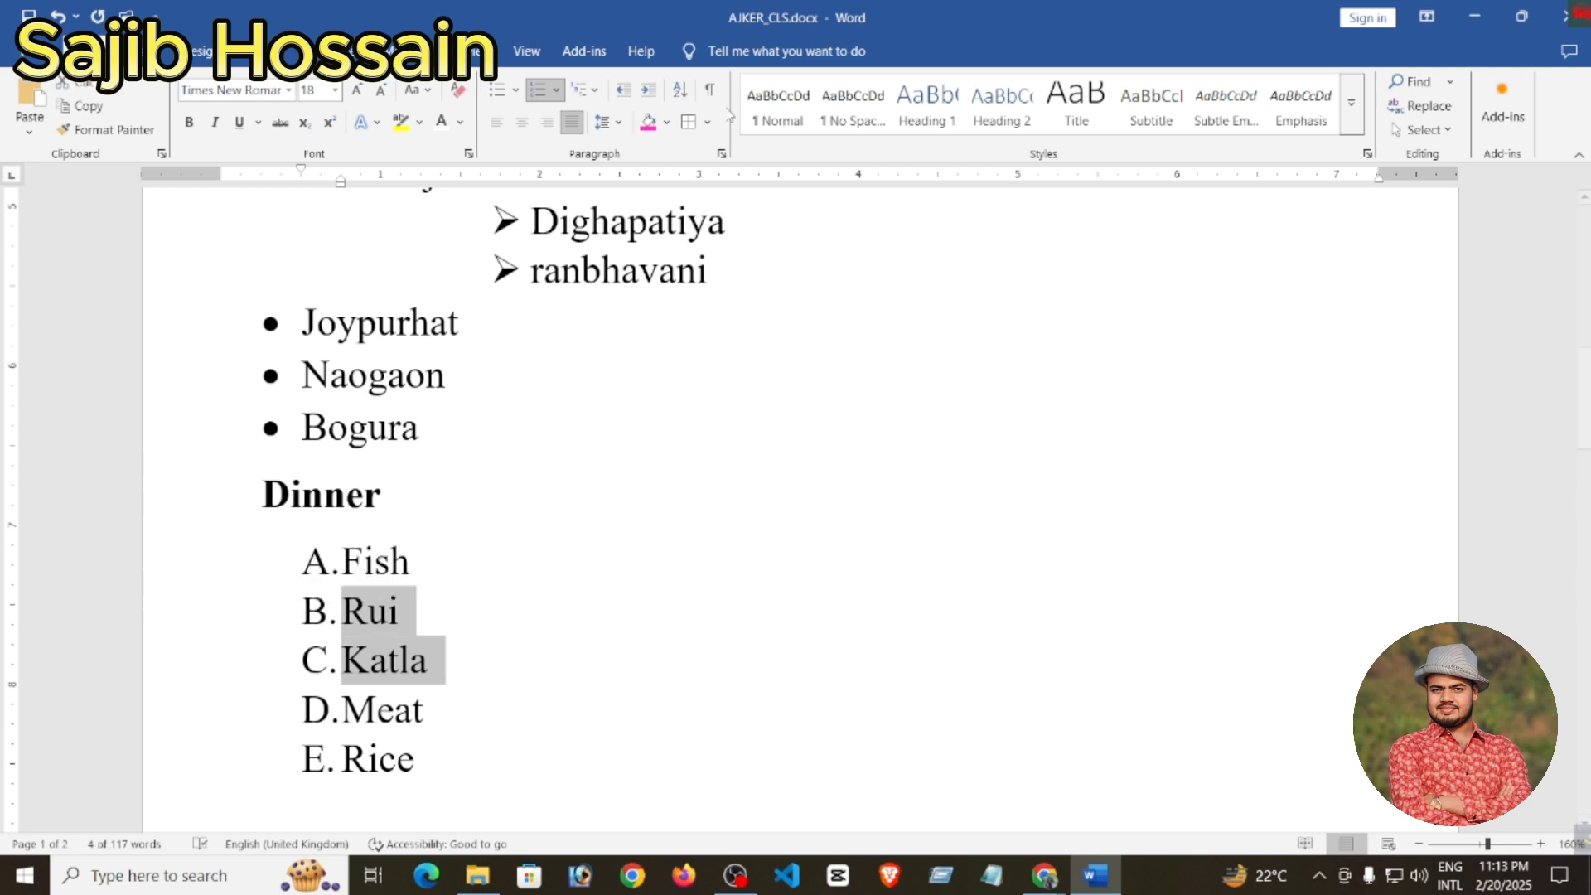
pyautogui.click(650, 90)
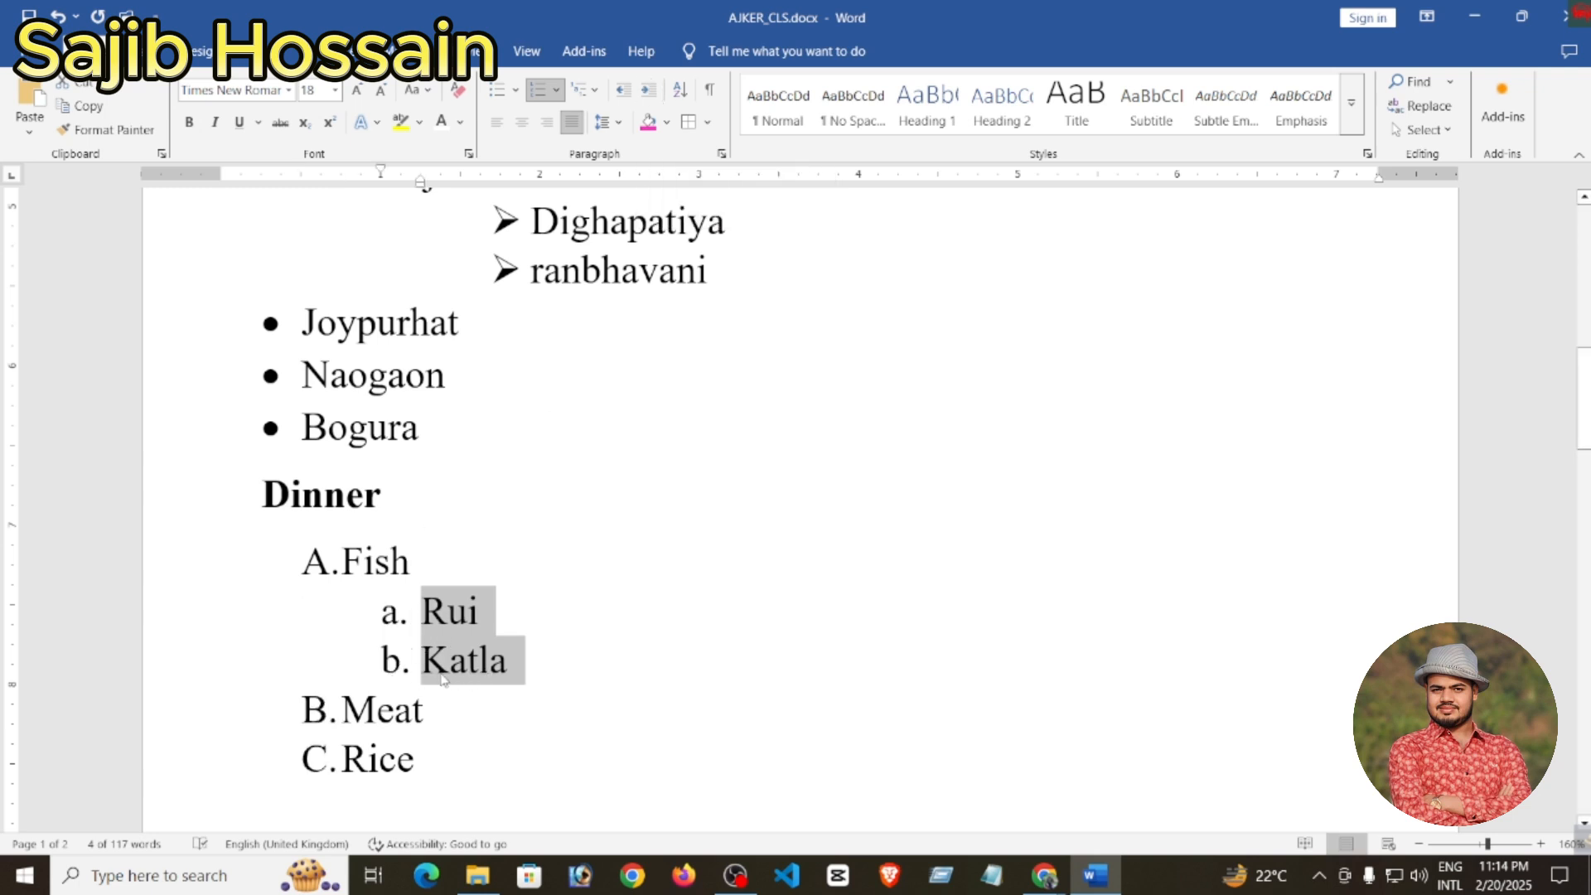
pyautogui.click(559, 93)
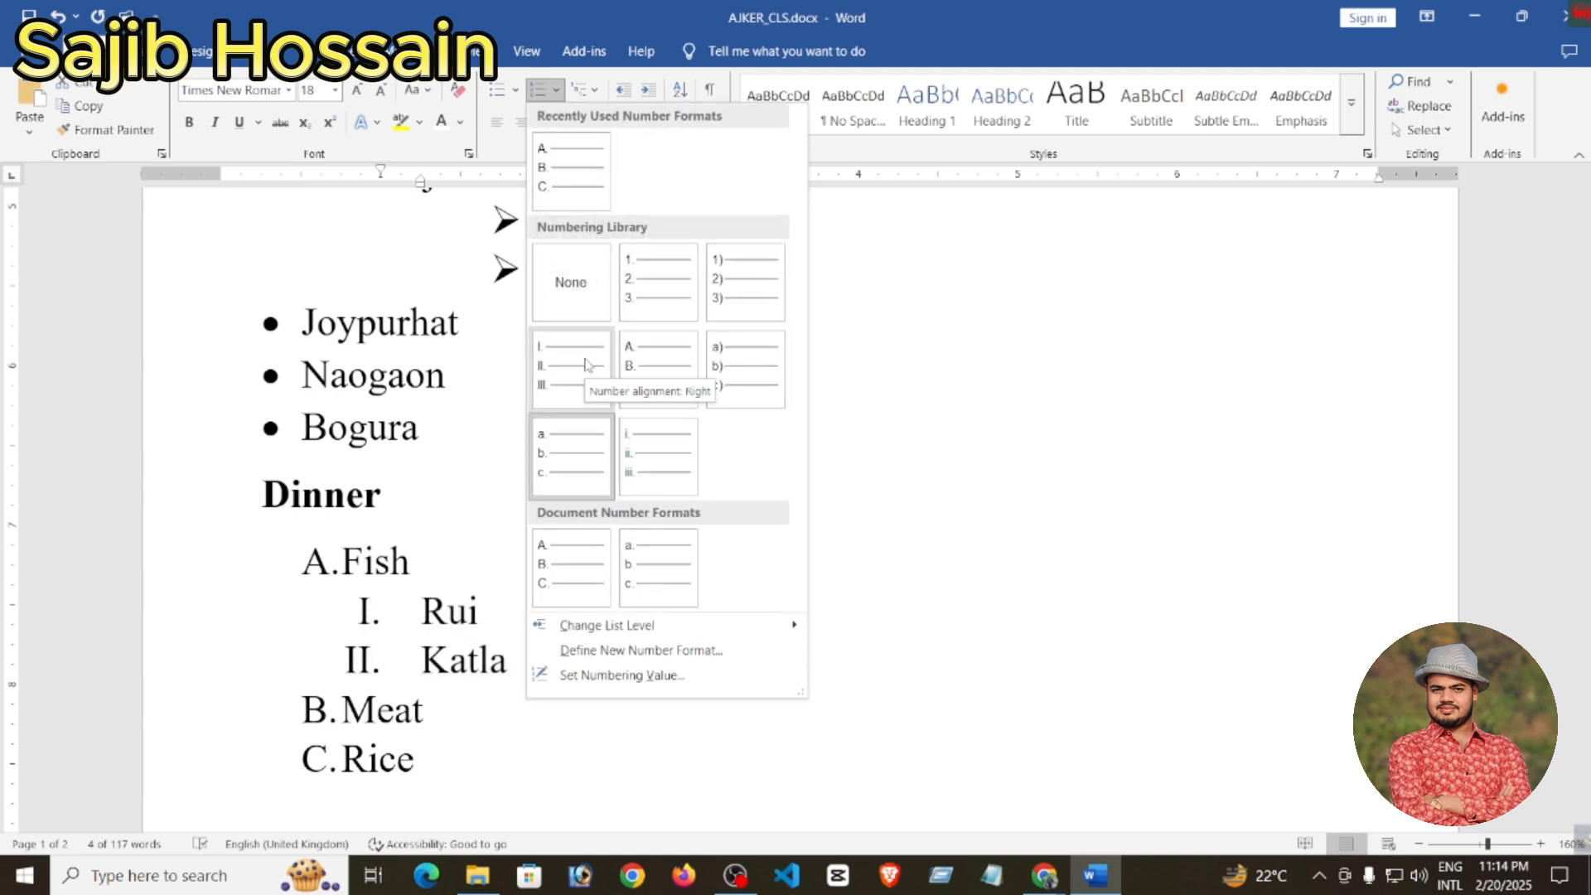
pyautogui.click(584, 472)
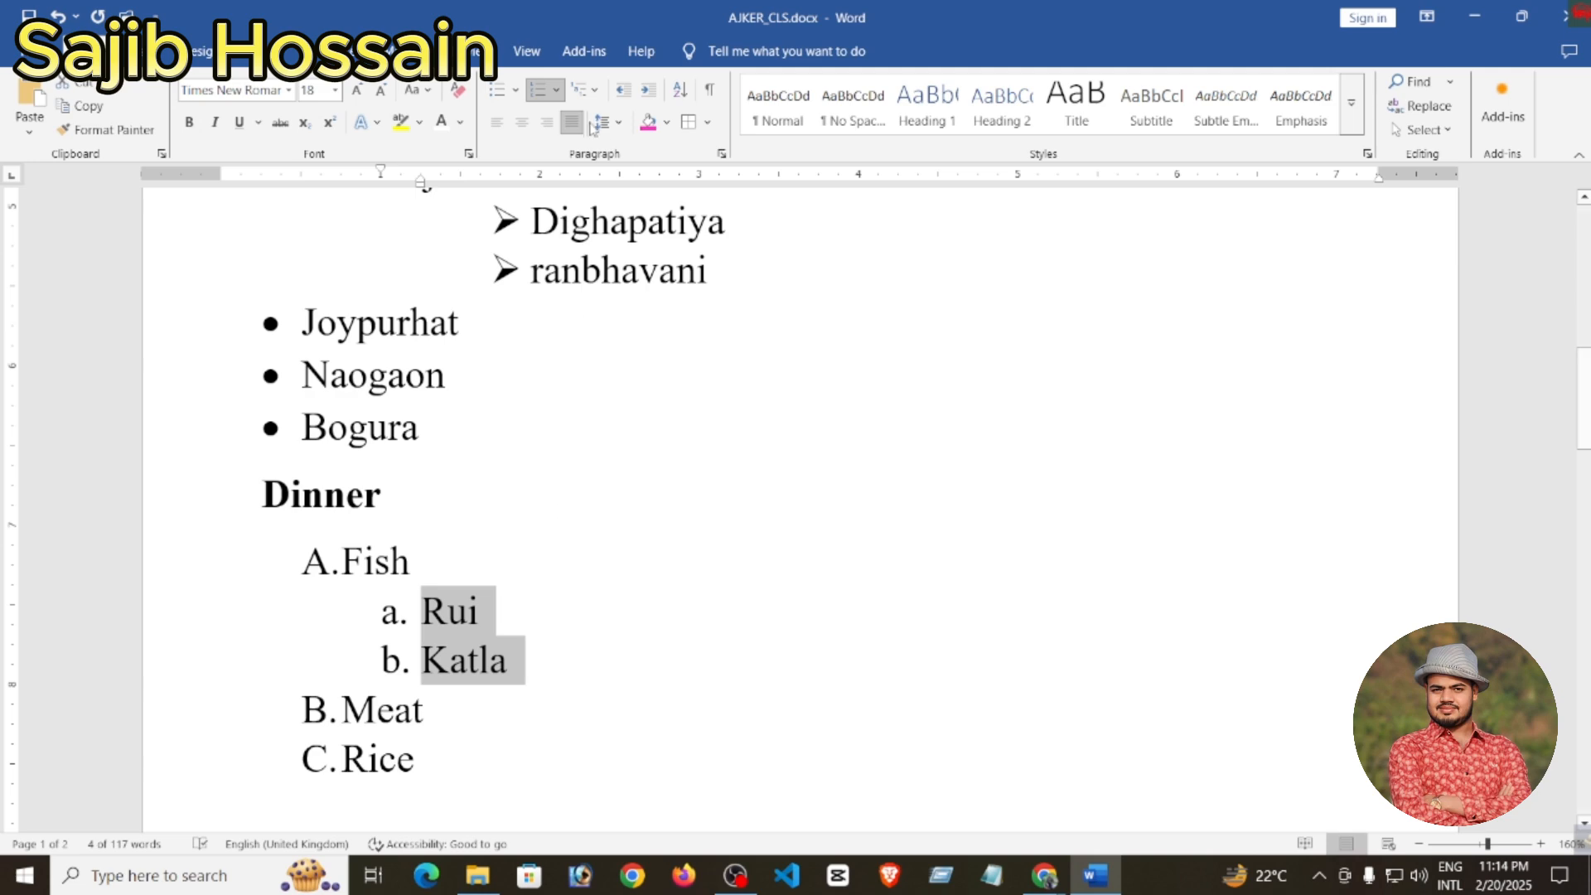
# - Apply the 1., 1.1., 1.1.1. multilevel list format to the Rui and Katla sub-items
pyautogui.click(585, 90)
pyautogui.moveTo(715, 331)
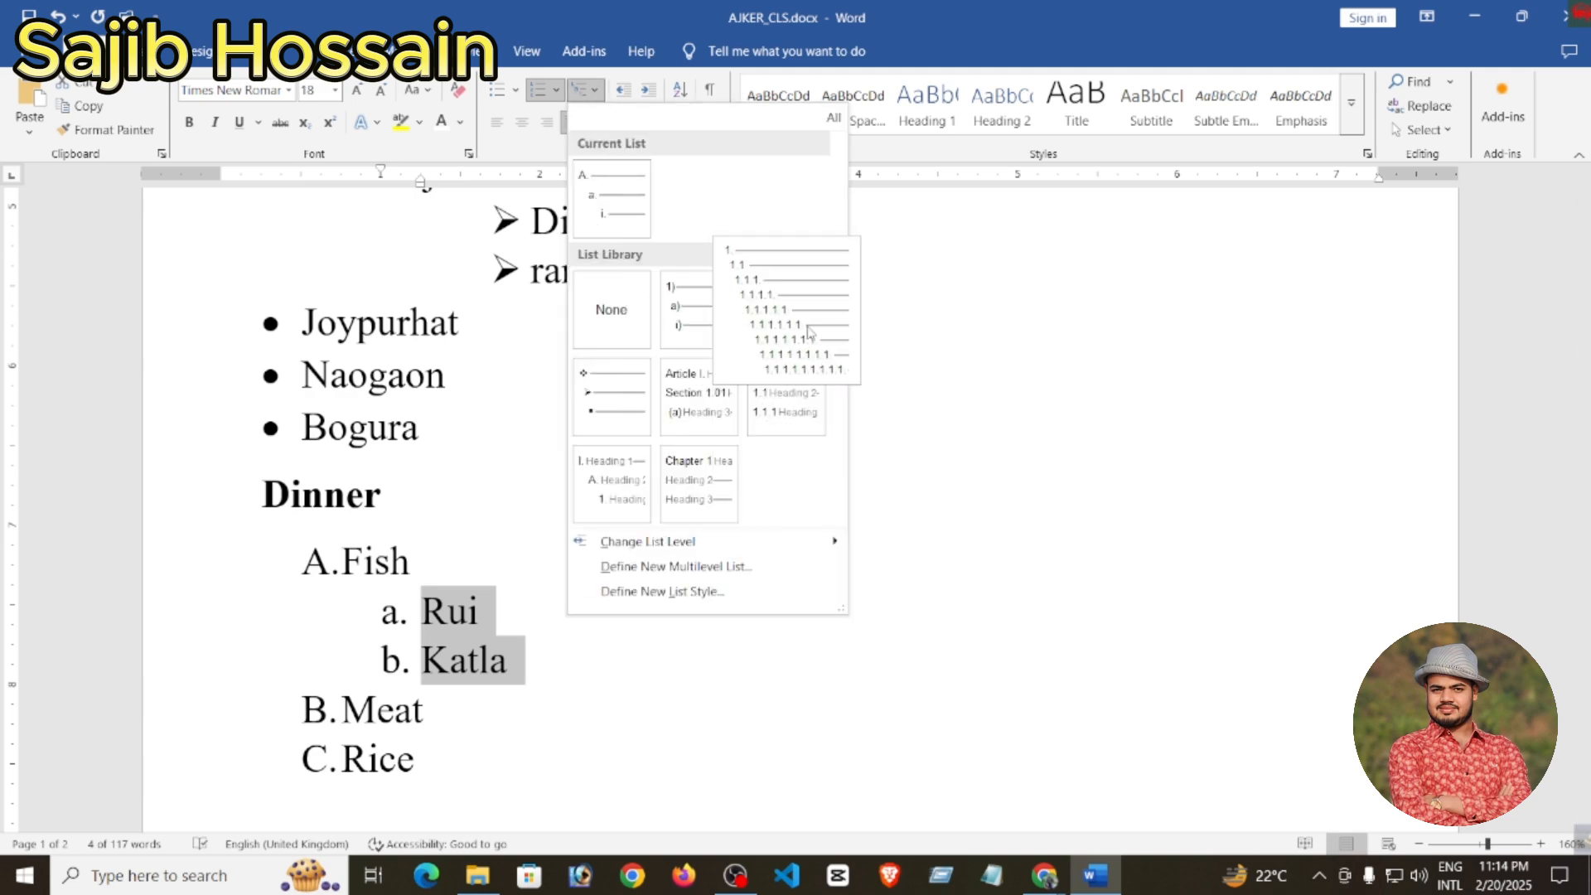
pyautogui.click(809, 331)
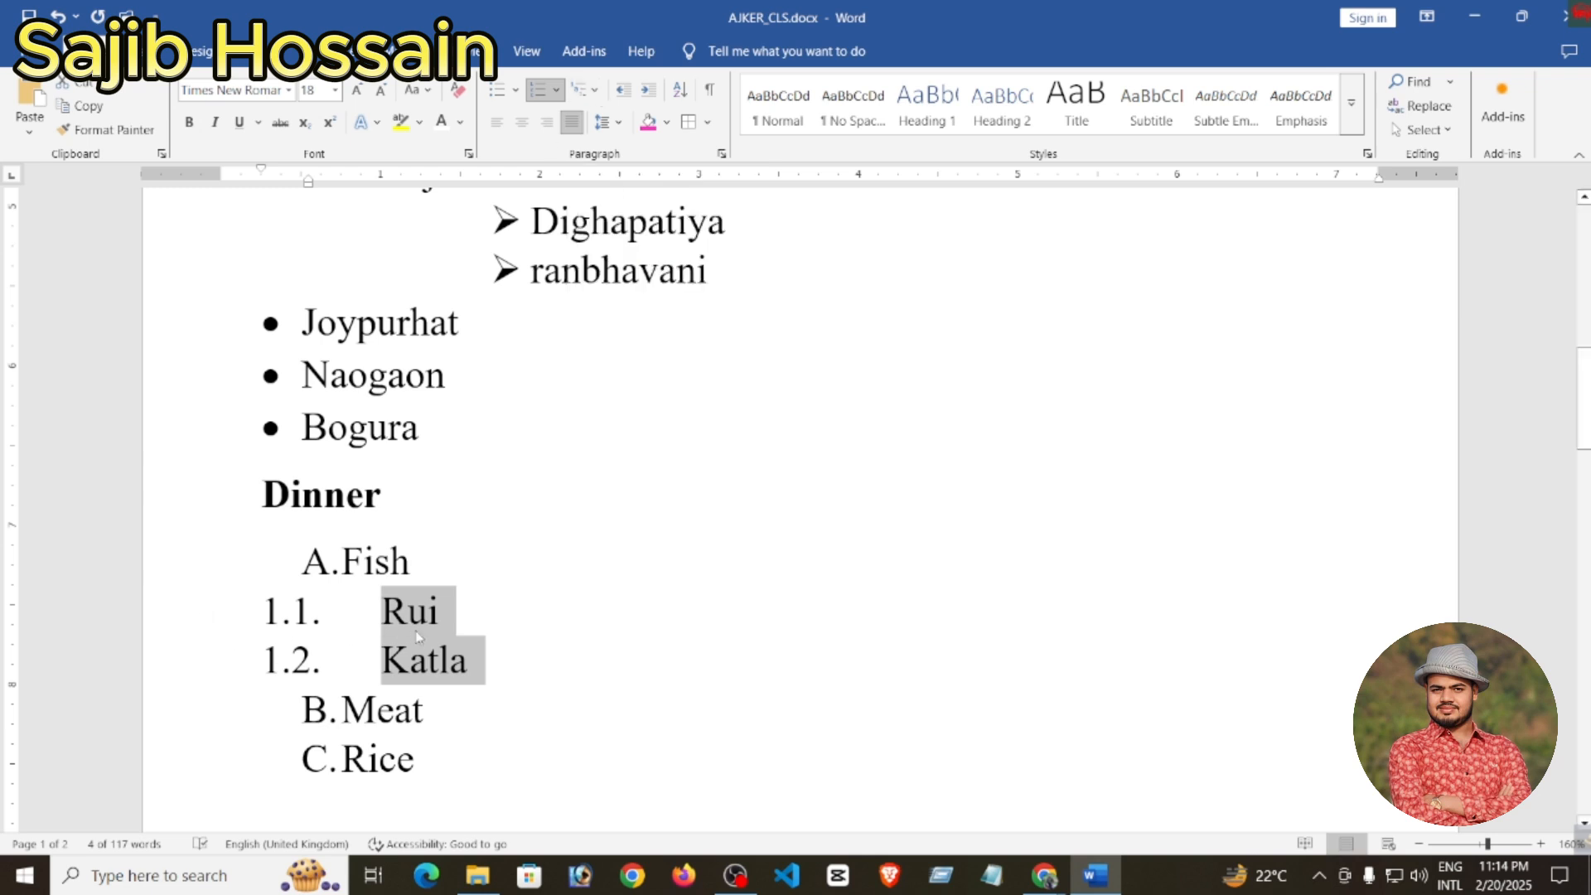
# - Demote the Rui and Katla sub-items one more level to the 1.1.1. numbering level of the multilevel list
pyautogui.click(582, 90)
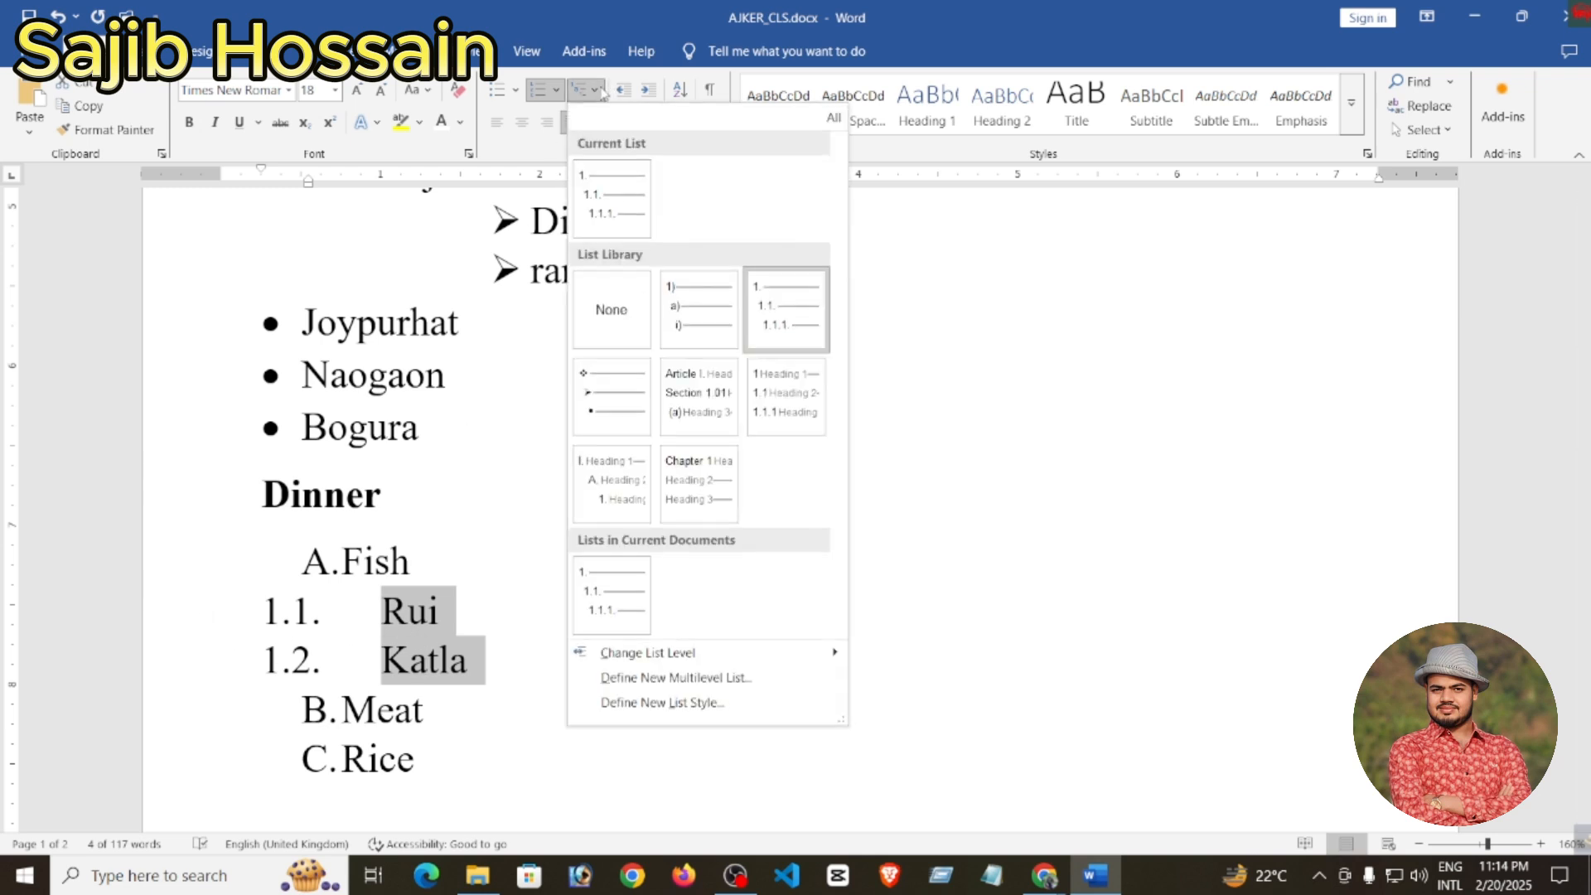
pyautogui.moveTo(684, 333)
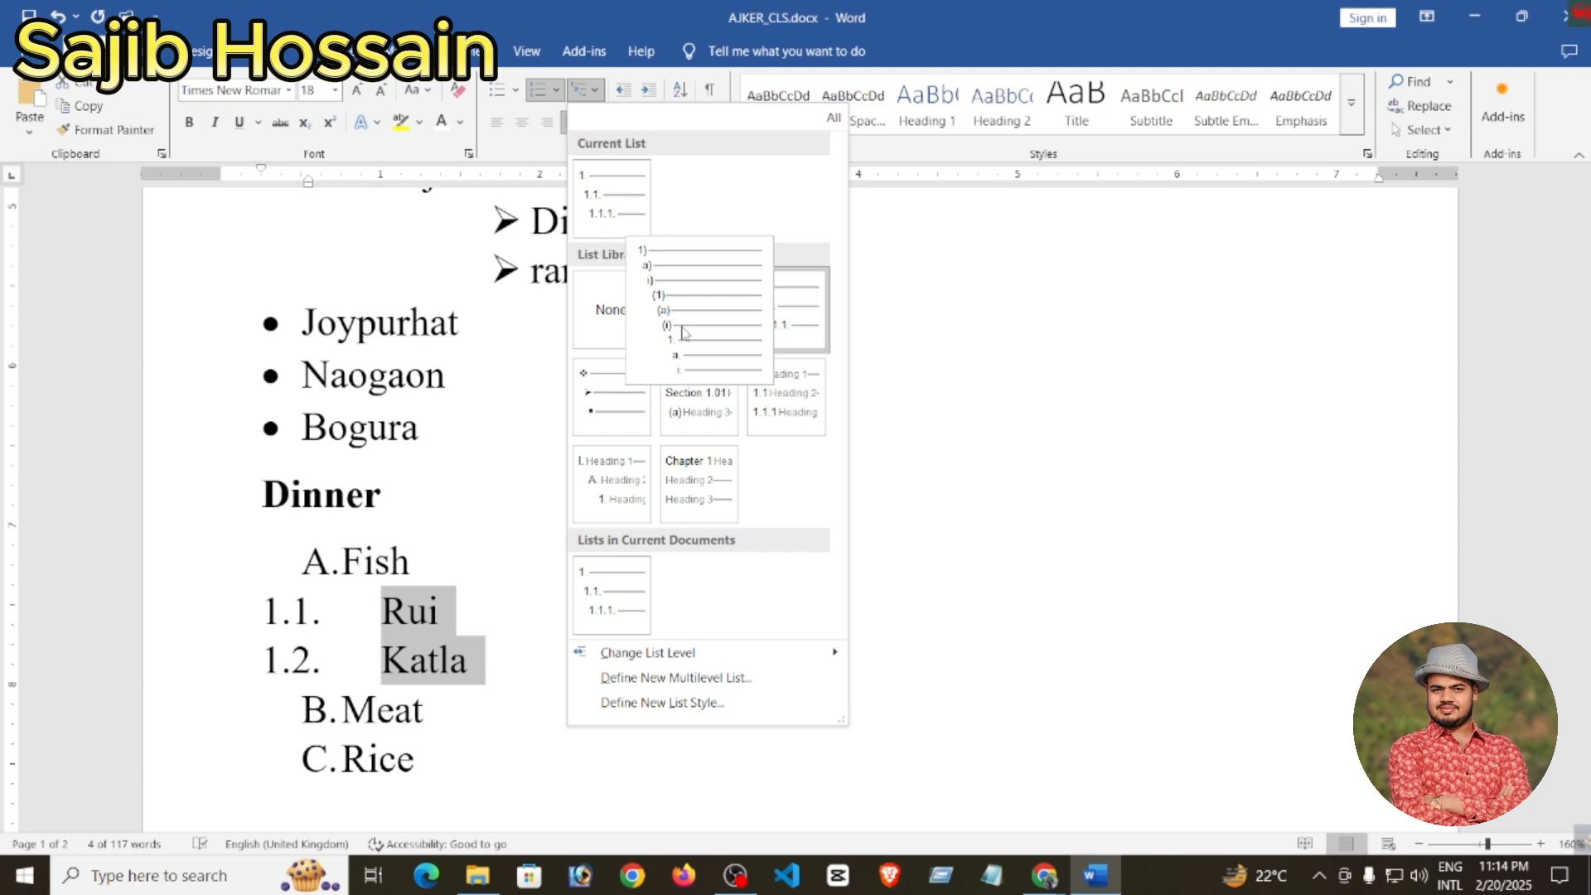
pyautogui.click(613, 626)
pyautogui.click(648, 89)
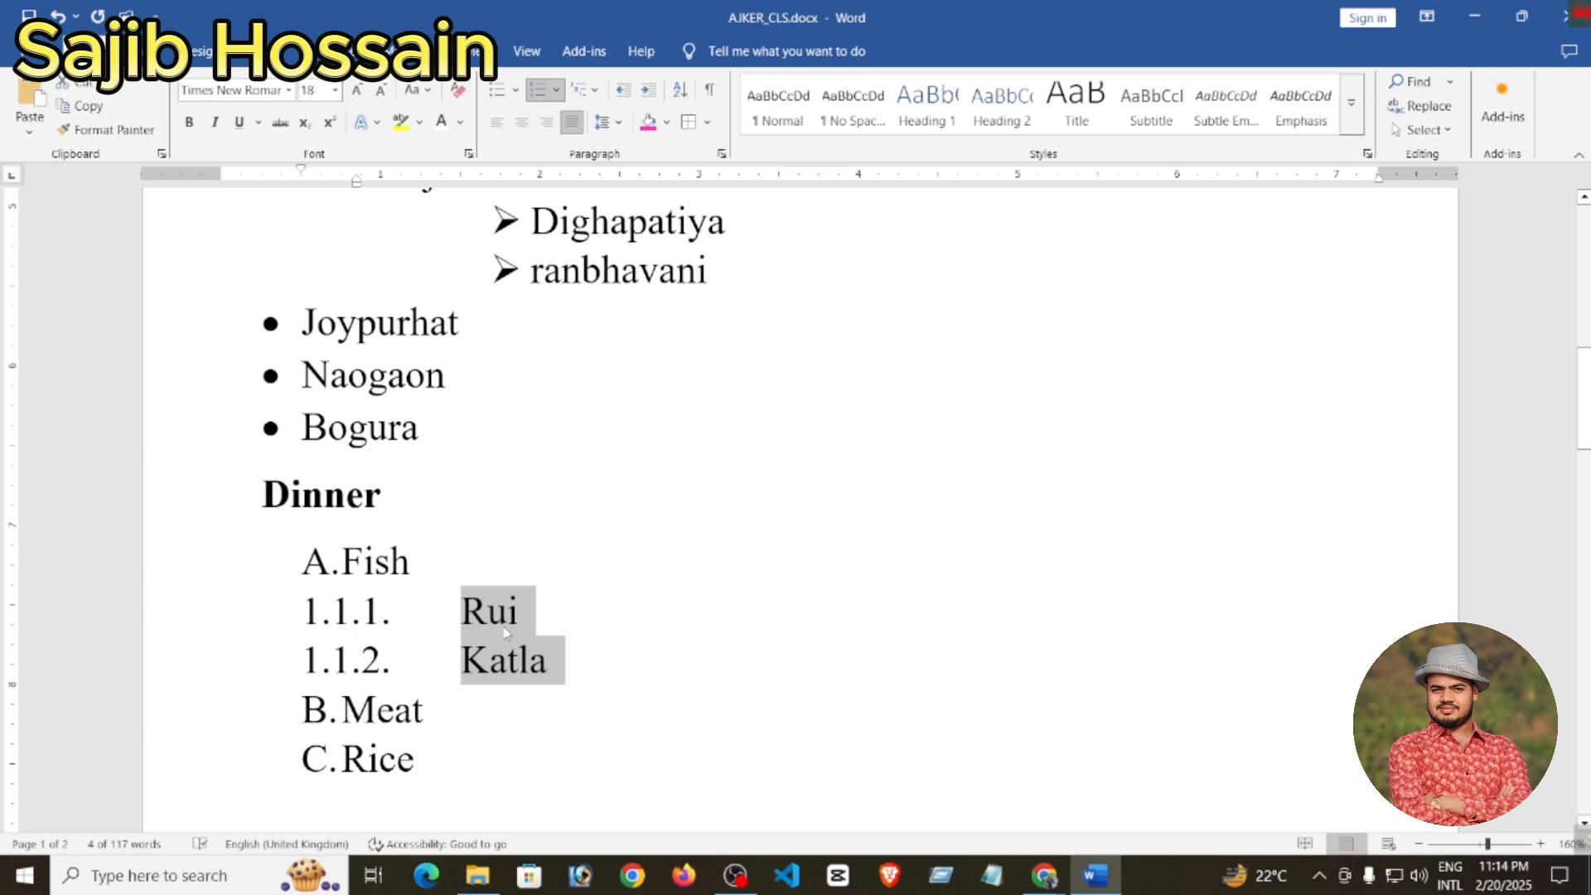
# - Add the list items Dfda, Kdjlfjkdsafj and jkdajk between Rui and Katla
pyautogui.click(542, 622)
pyautogui.press('Return')
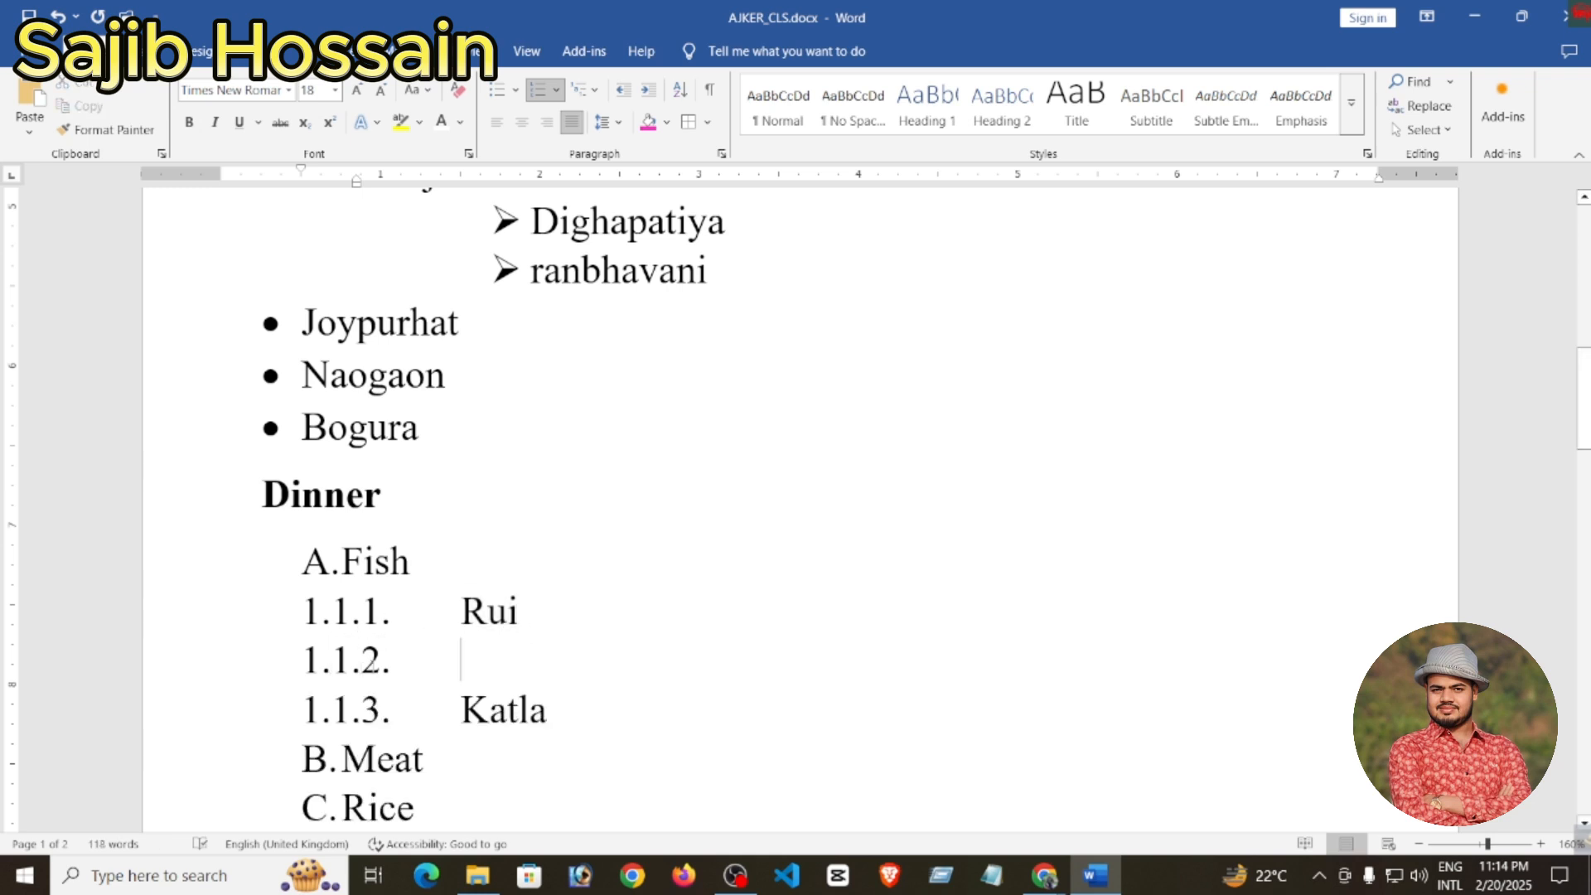
pyautogui.write('dfda')
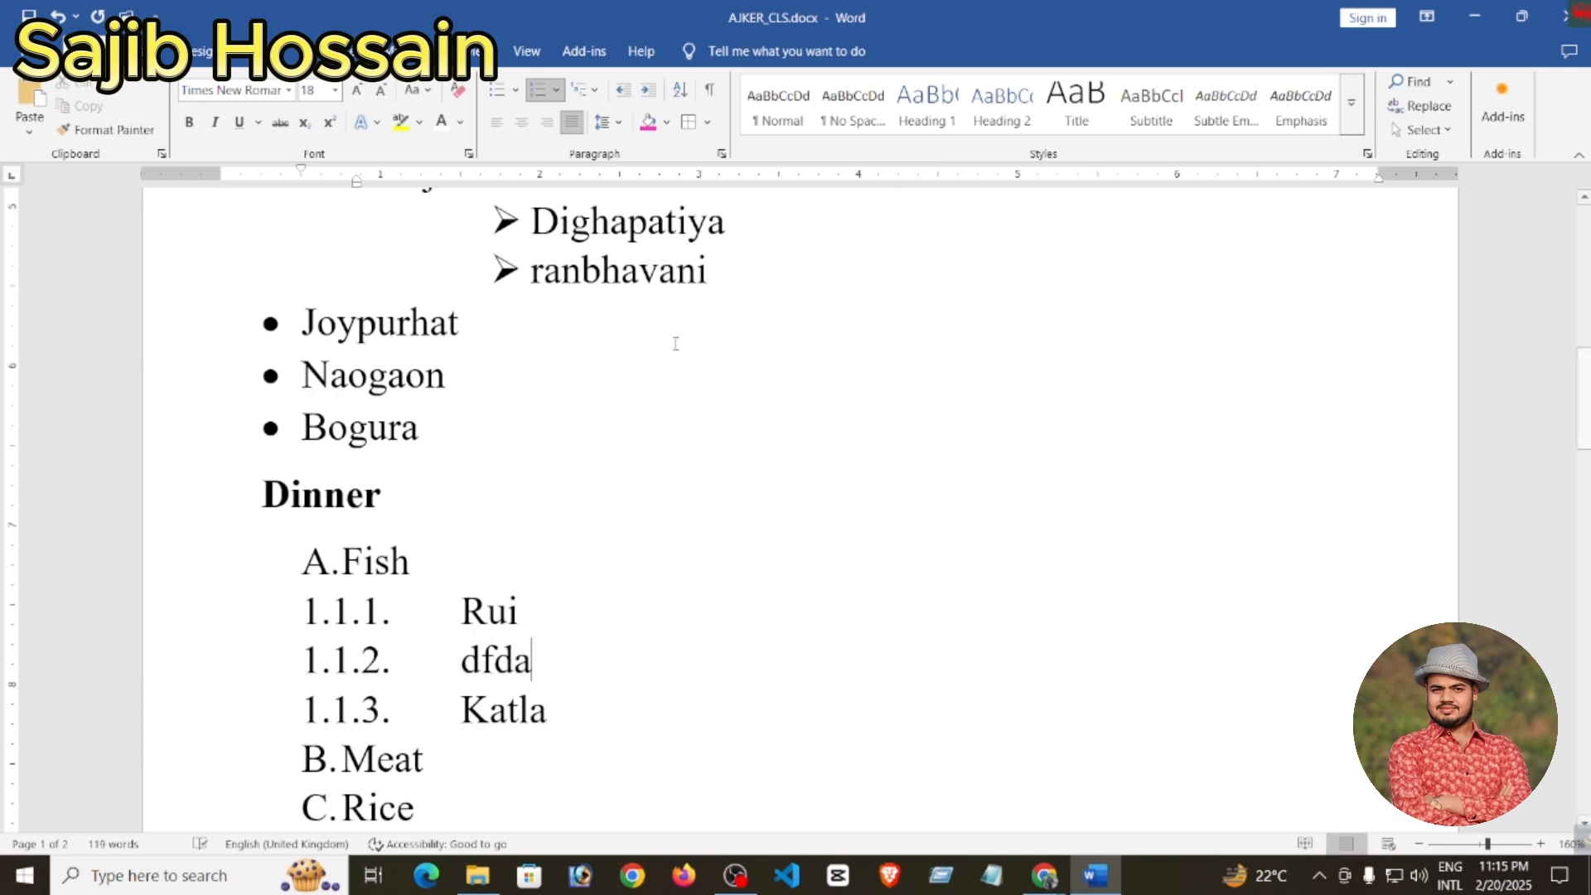
pyautogui.press('Return')
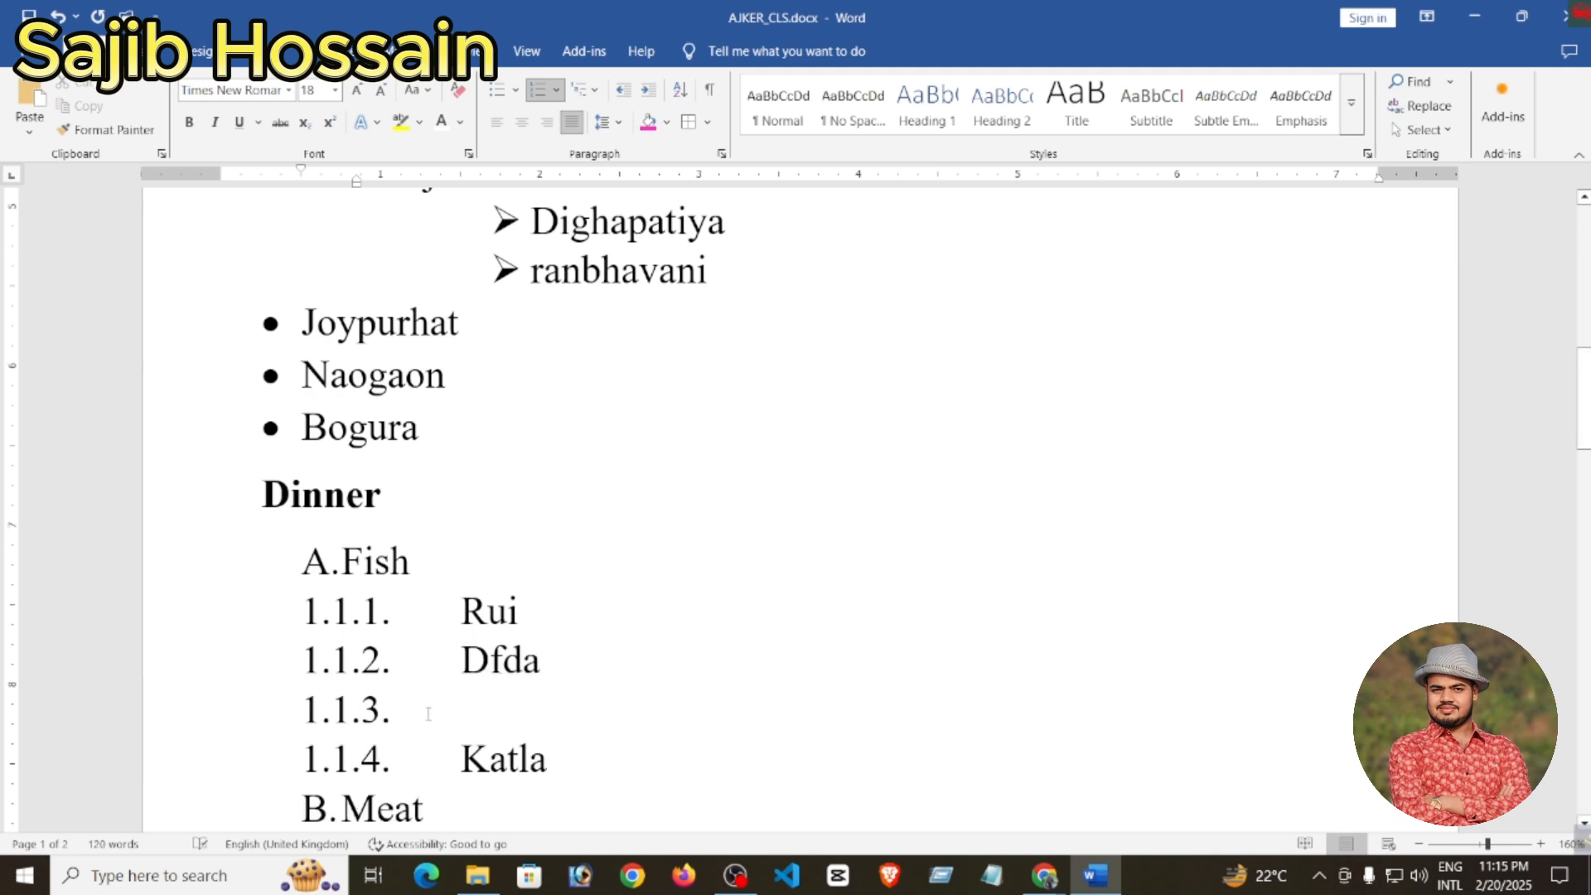
pyautogui.write('kdjlfjkdsafj')
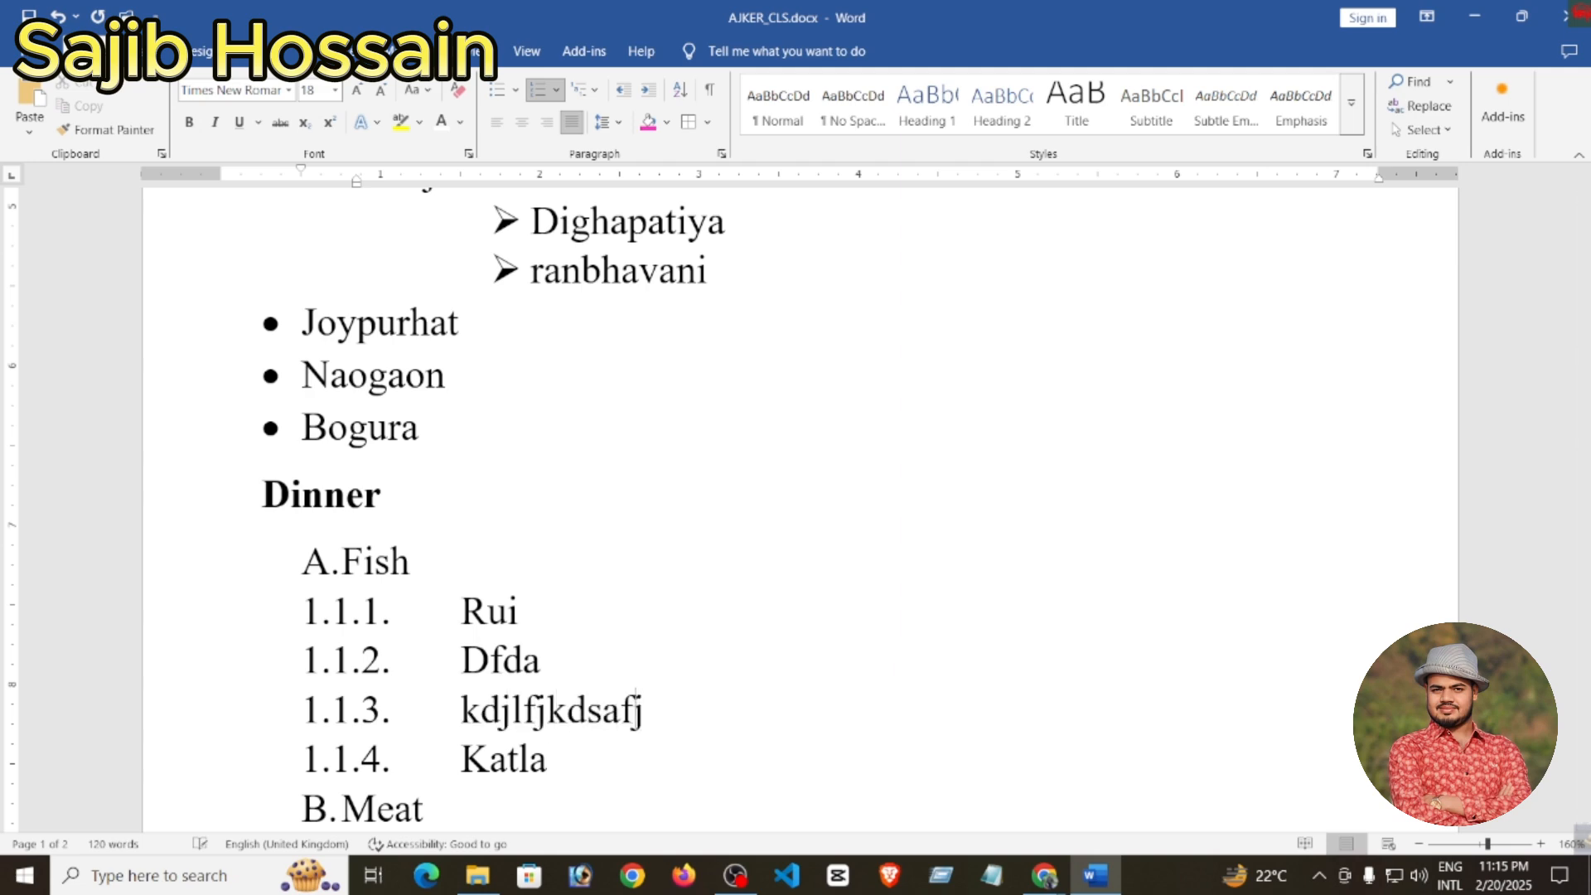
pyautogui.press('Return')
pyautogui.write('jkdajk')
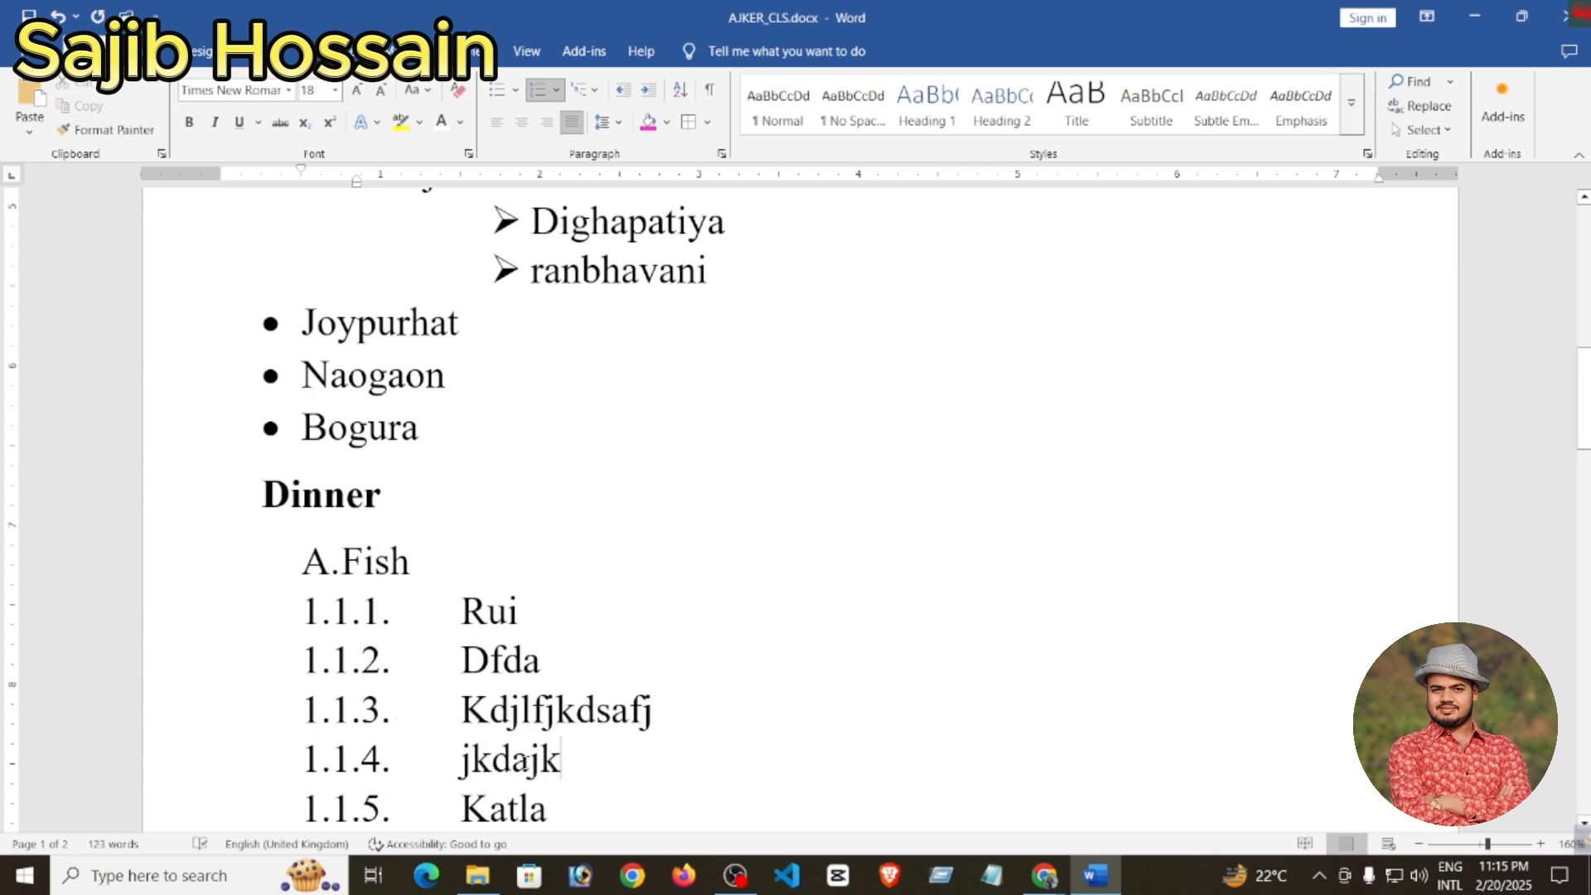
# - Demote Kdjlfjkdsafj and jkdajk one level under Dfda and reduce their indent until their text lines up with Dfda
pyautogui.moveTo(575, 763); pyautogui.dragTo(455, 719)
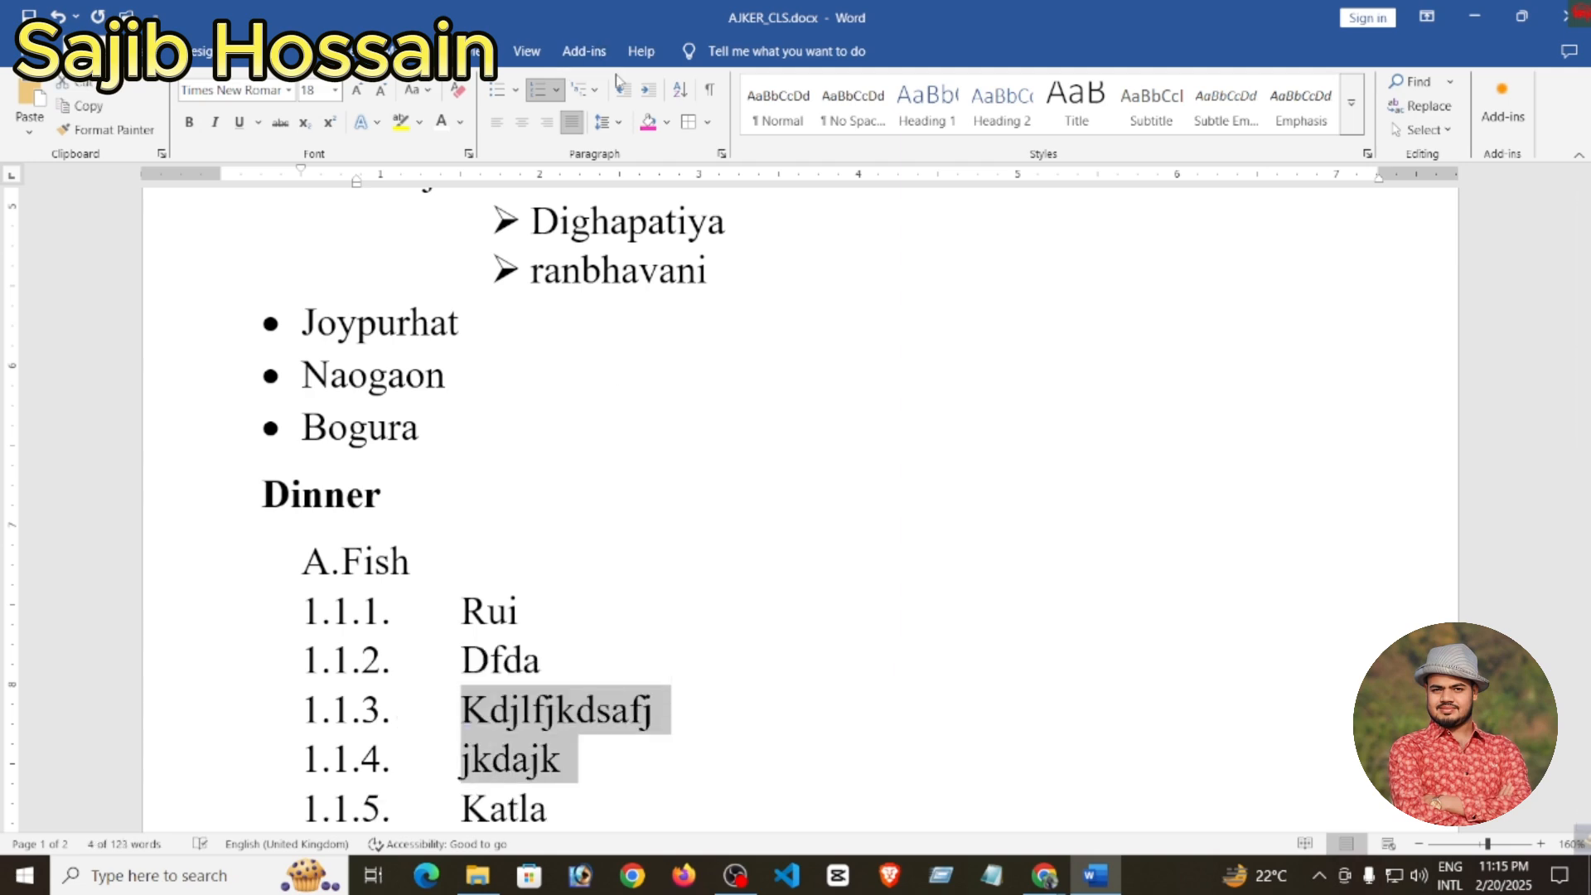
pyautogui.click(648, 89)
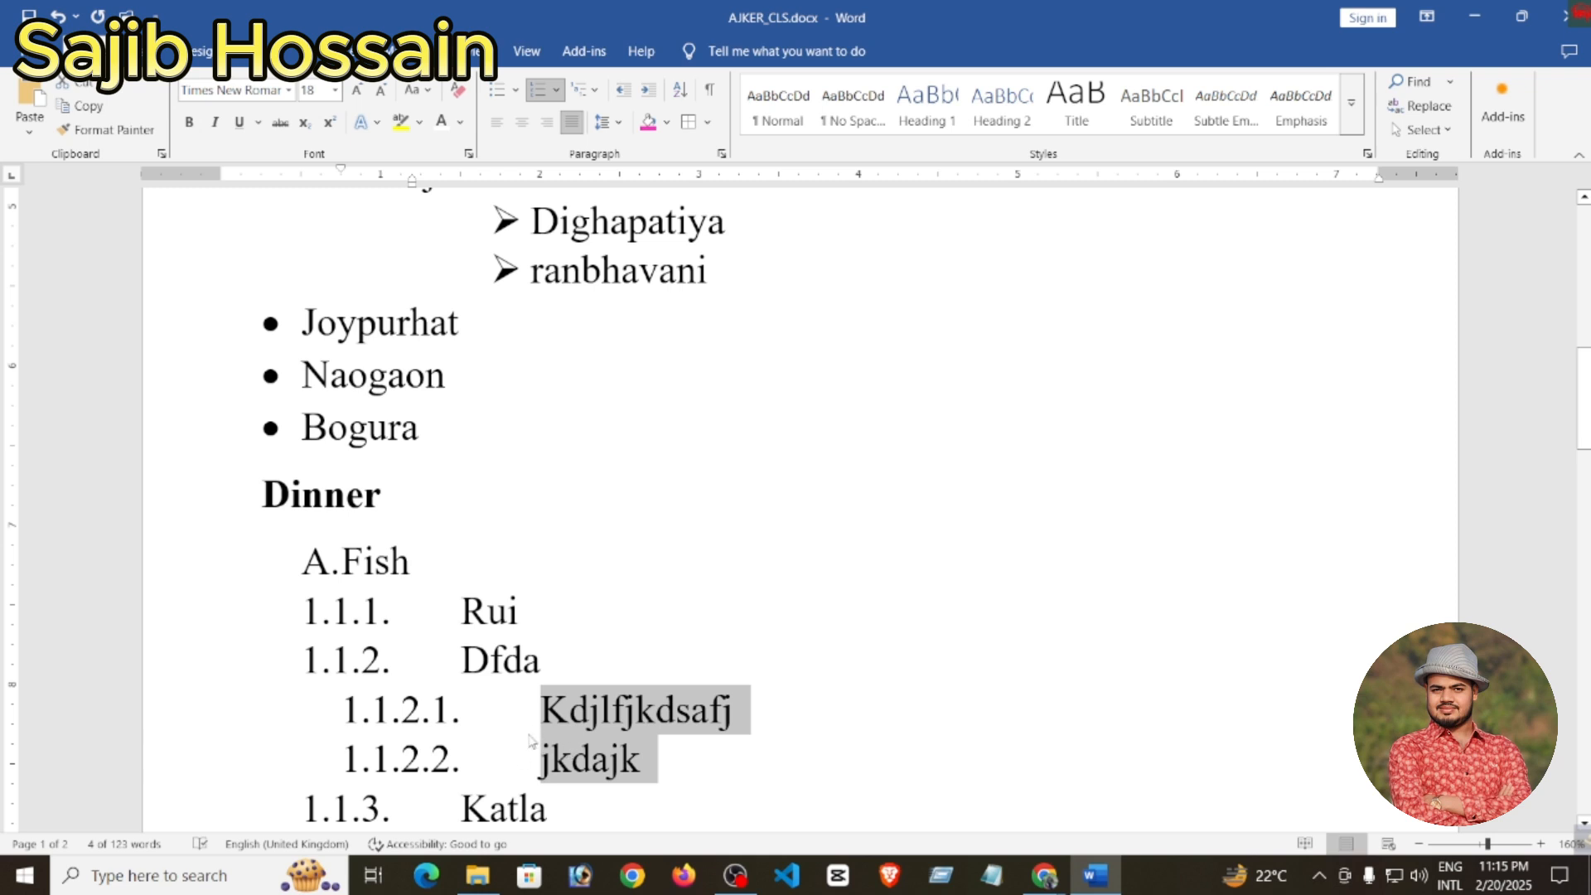
pyautogui.scroll(-2, 530, 740)
pyautogui.click(543, 553)
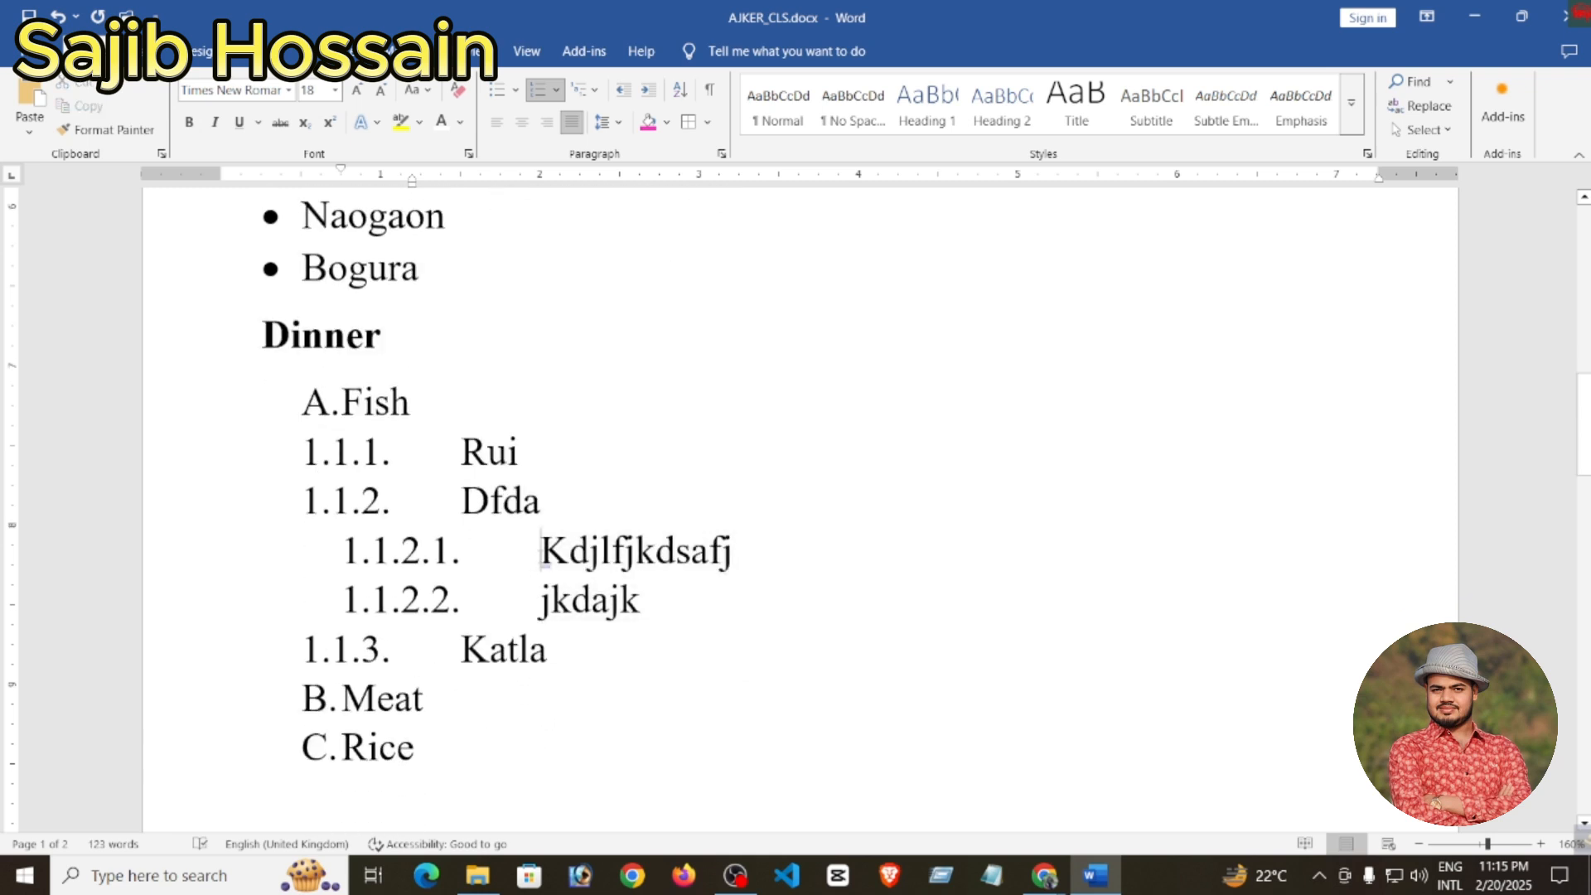
pyautogui.moveTo(543, 553); pyautogui.dragTo(657, 601)
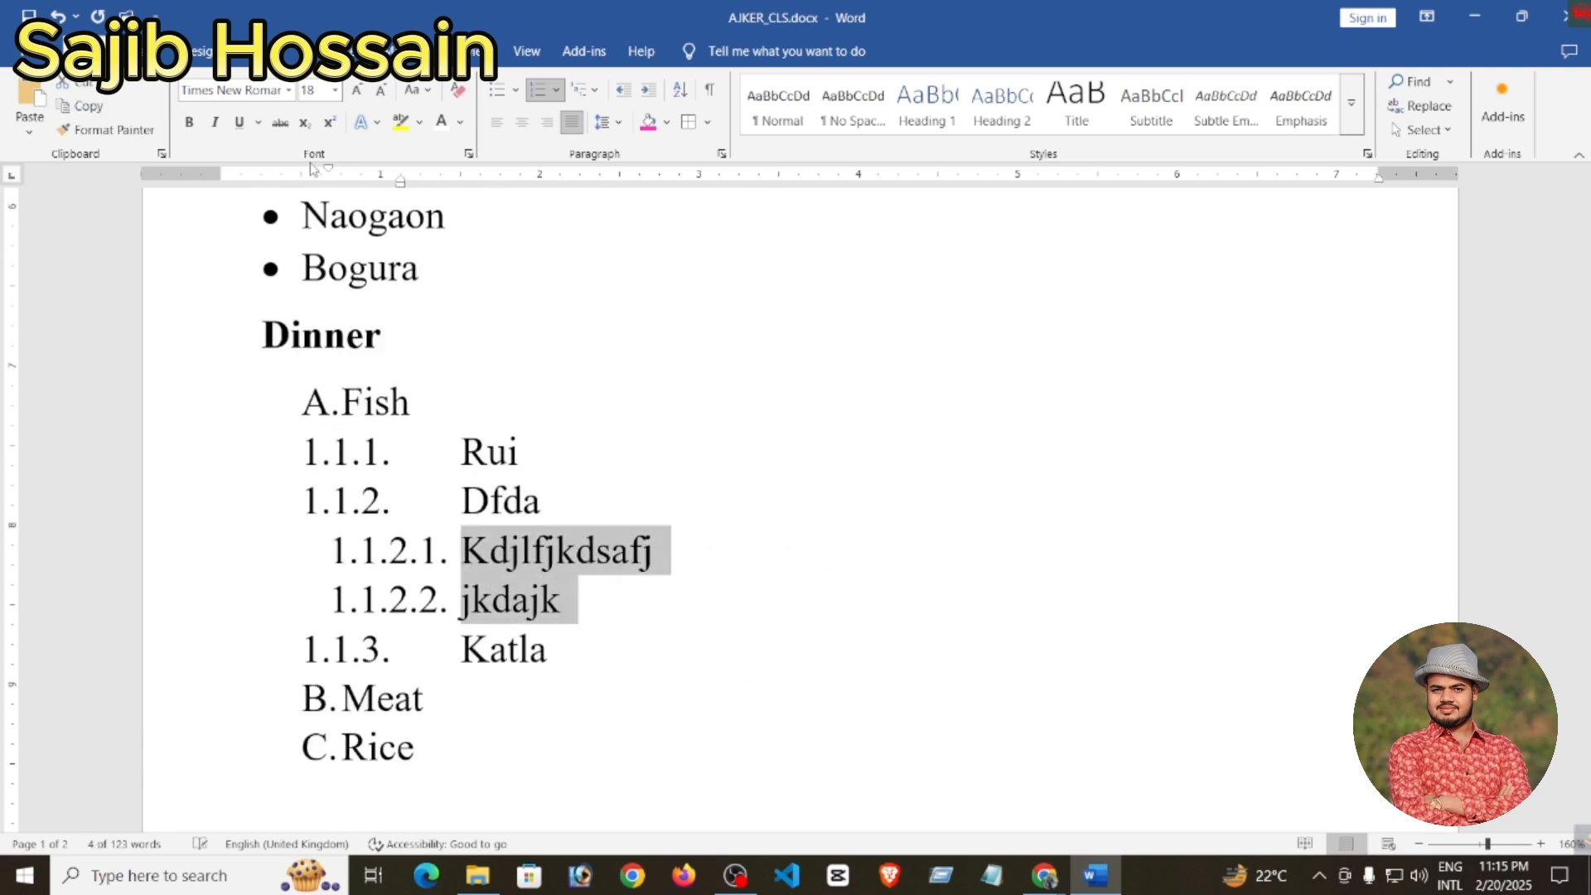
pyautogui.moveTo(341, 169); pyautogui.dragTo(330, 171)
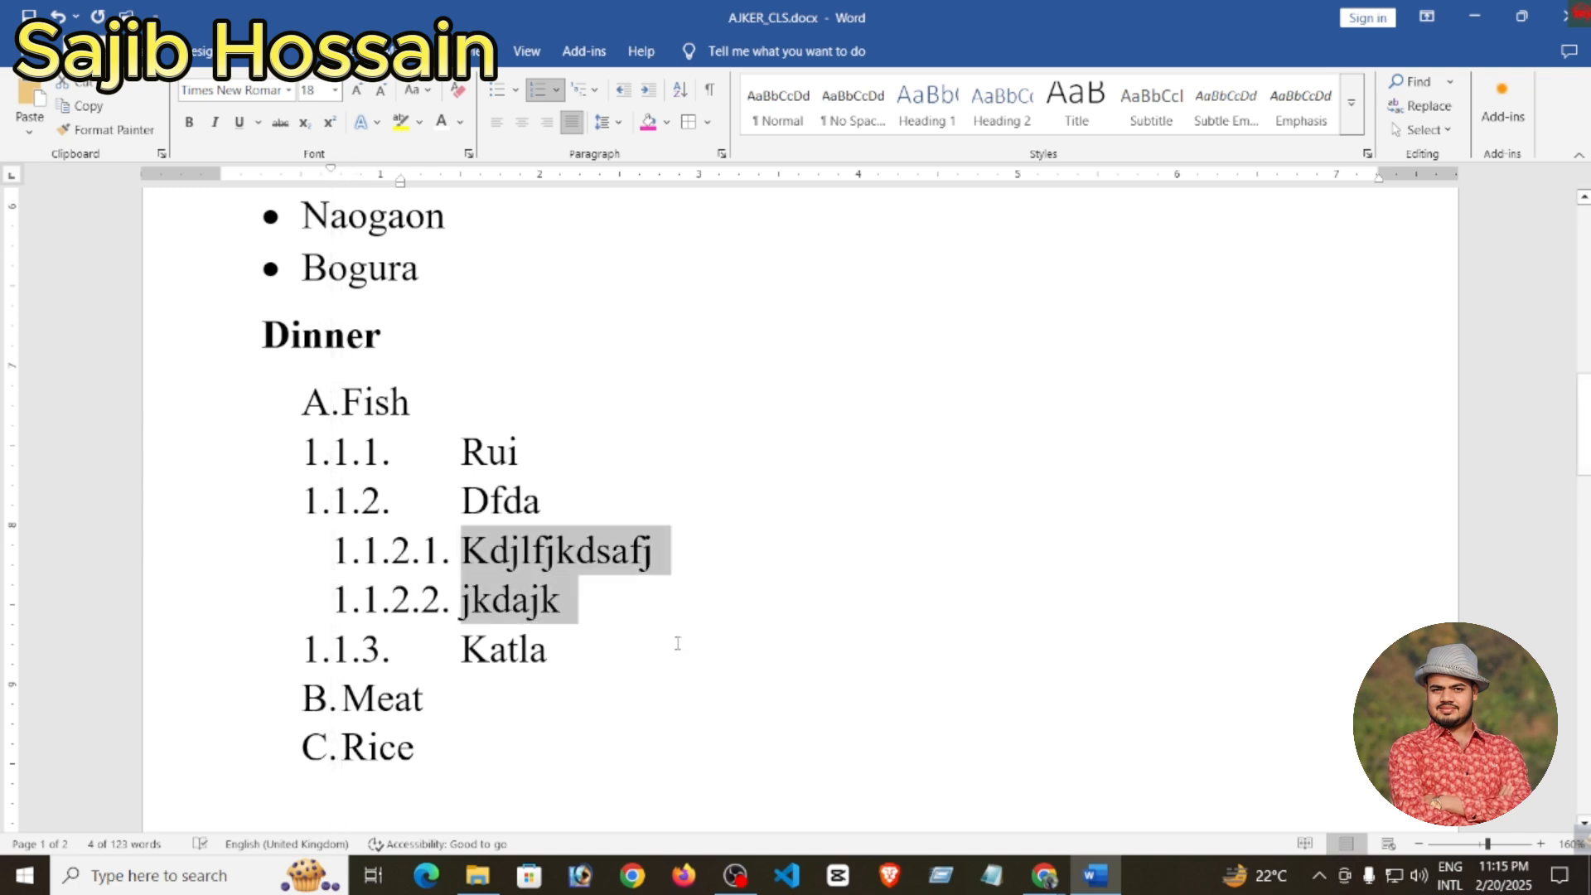
pyautogui.click(629, 636)
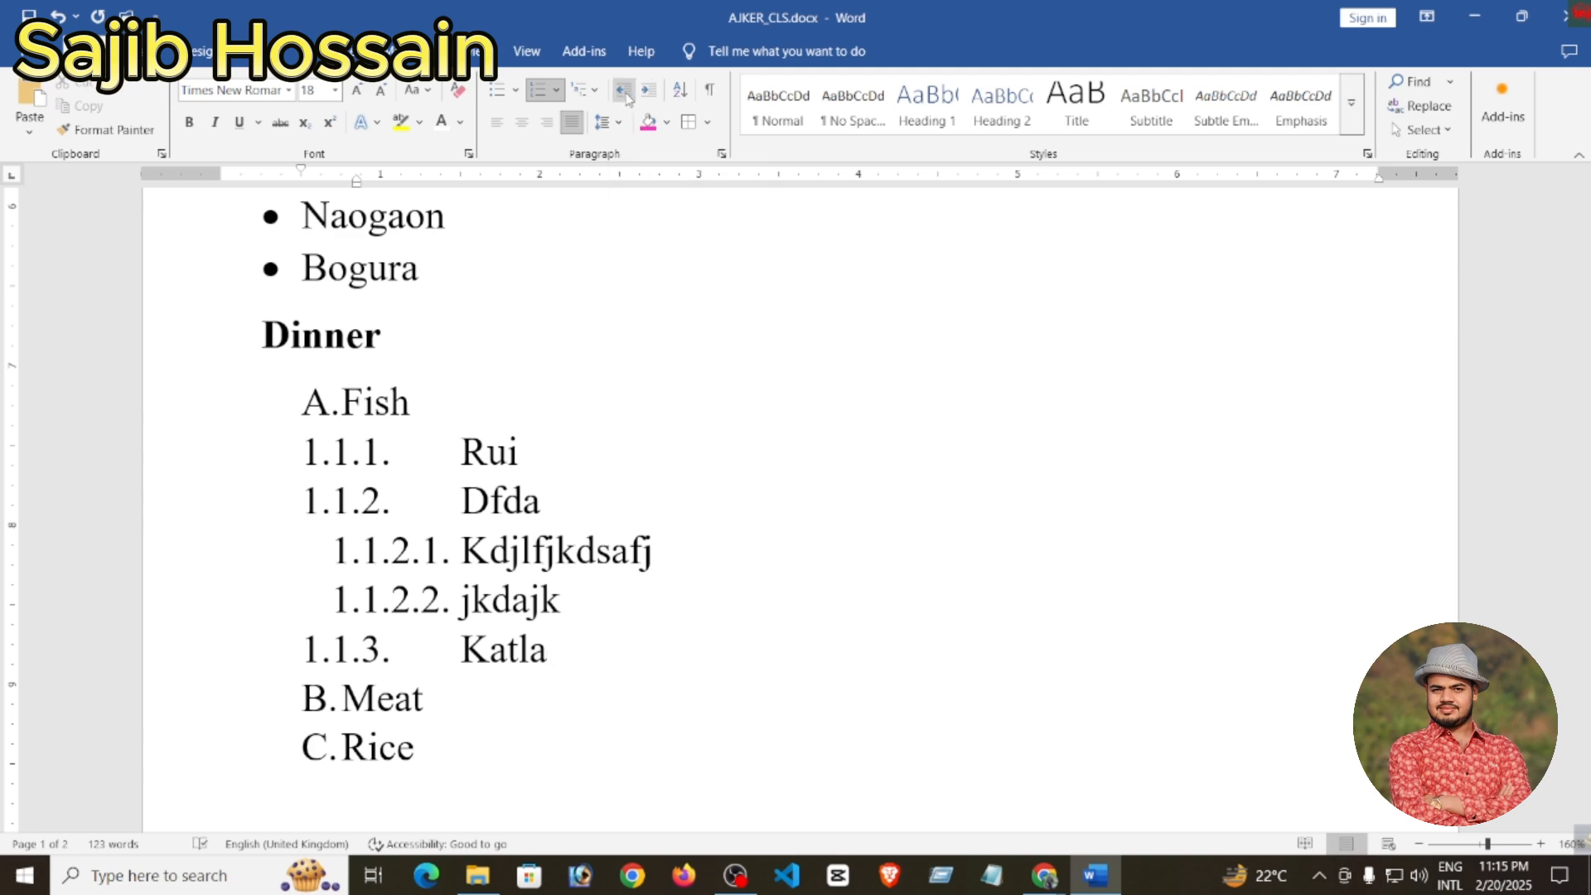
# - Shift the Dinner heading rightward by inserting four tabs before it
pyautogui.scroll(3, 278, 516)
pyautogui.click(265, 501)
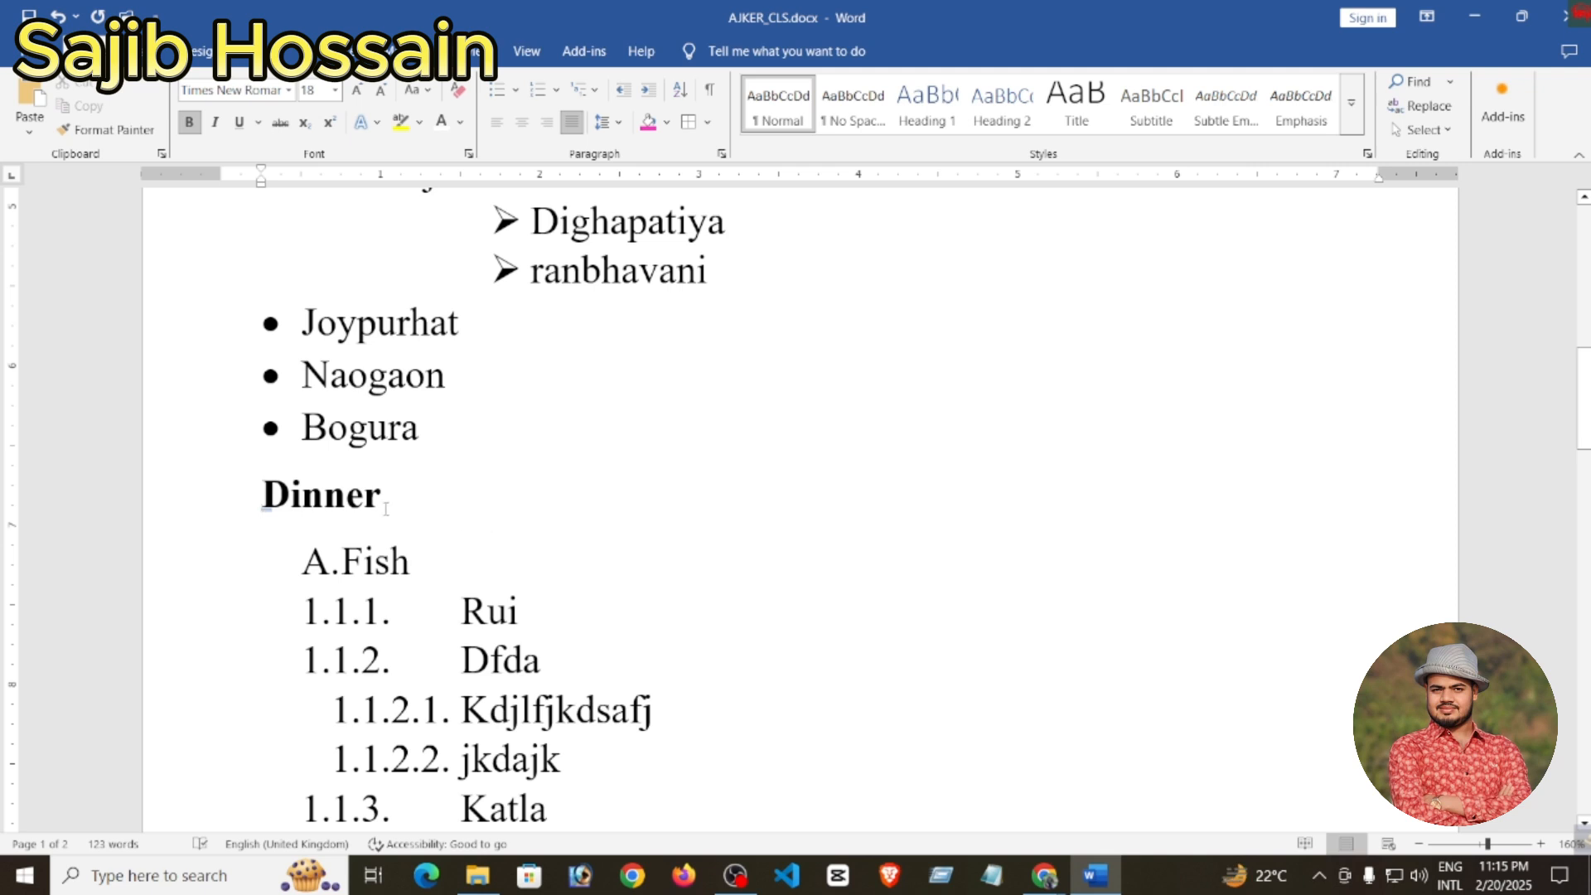
pyautogui.press('Tab')
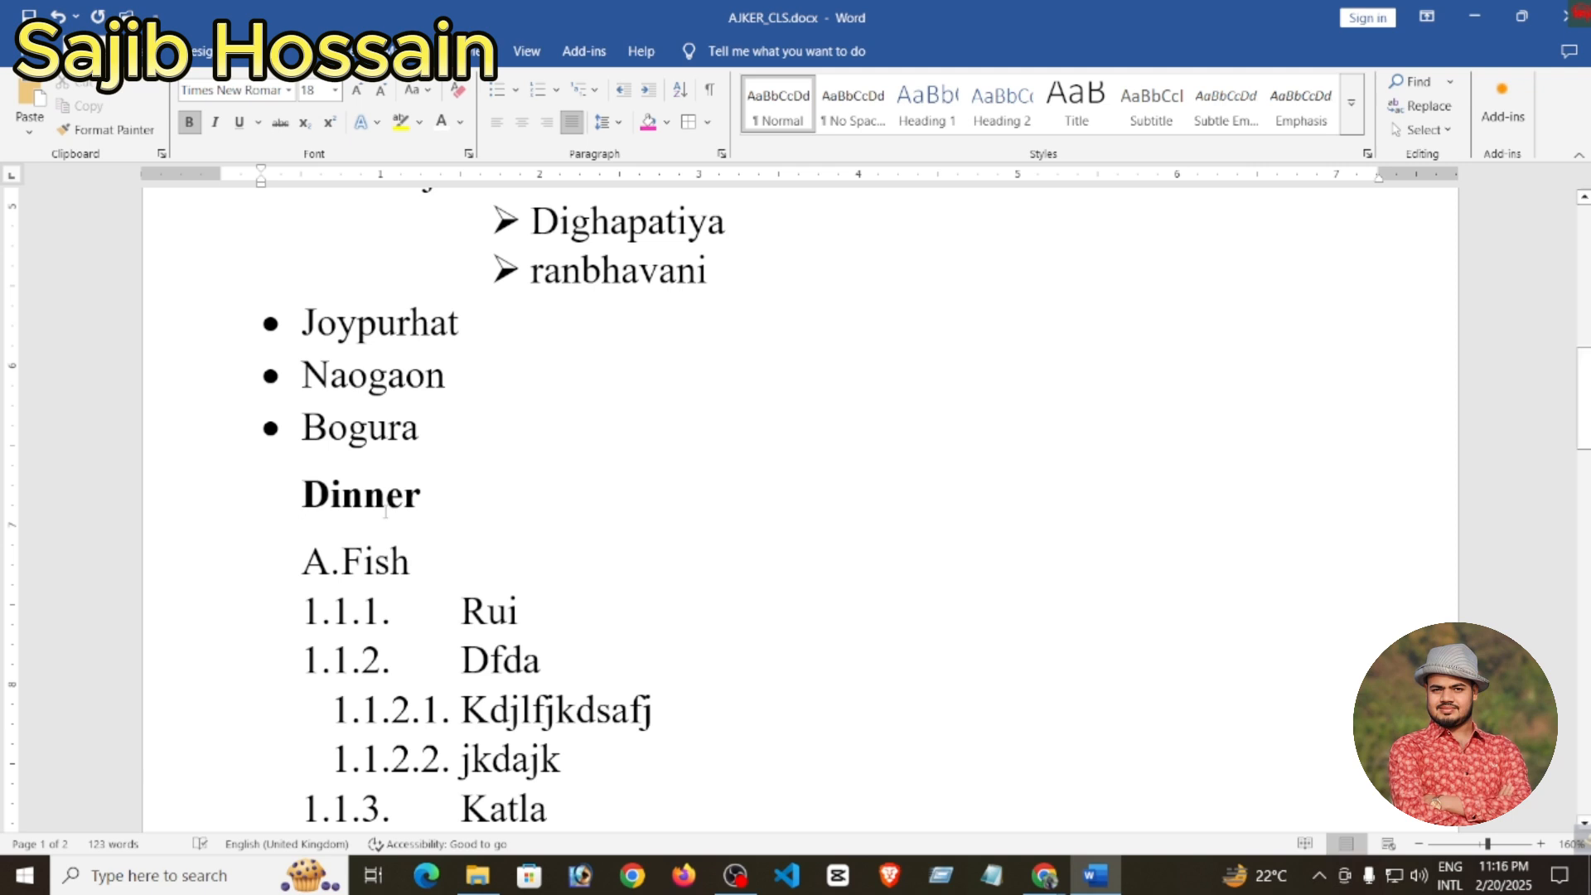
pyautogui.press('Tab')
pyautogui.press('Tab')
pyautogui.press('Tab')
# - Try increasing and decreasing the paragraph indent of the Dinner heading
pyautogui.doubleClick(599, 497)
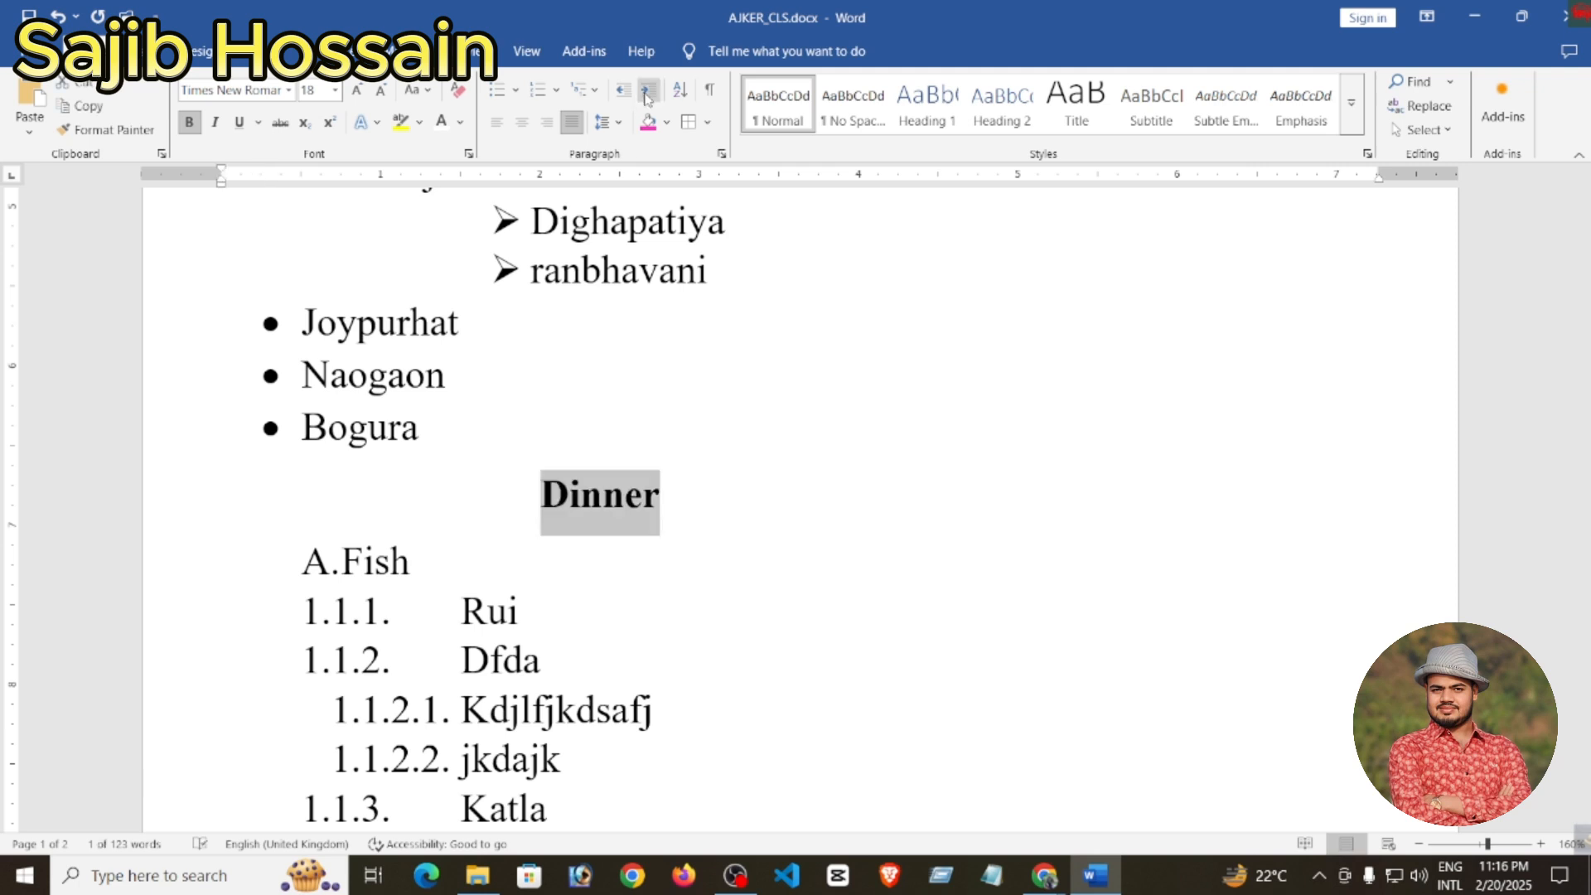
pyautogui.click(647, 93)
pyautogui.click(648, 93)
pyautogui.click(623, 89)
pyautogui.click(623, 89)
pyautogui.click(649, 90)
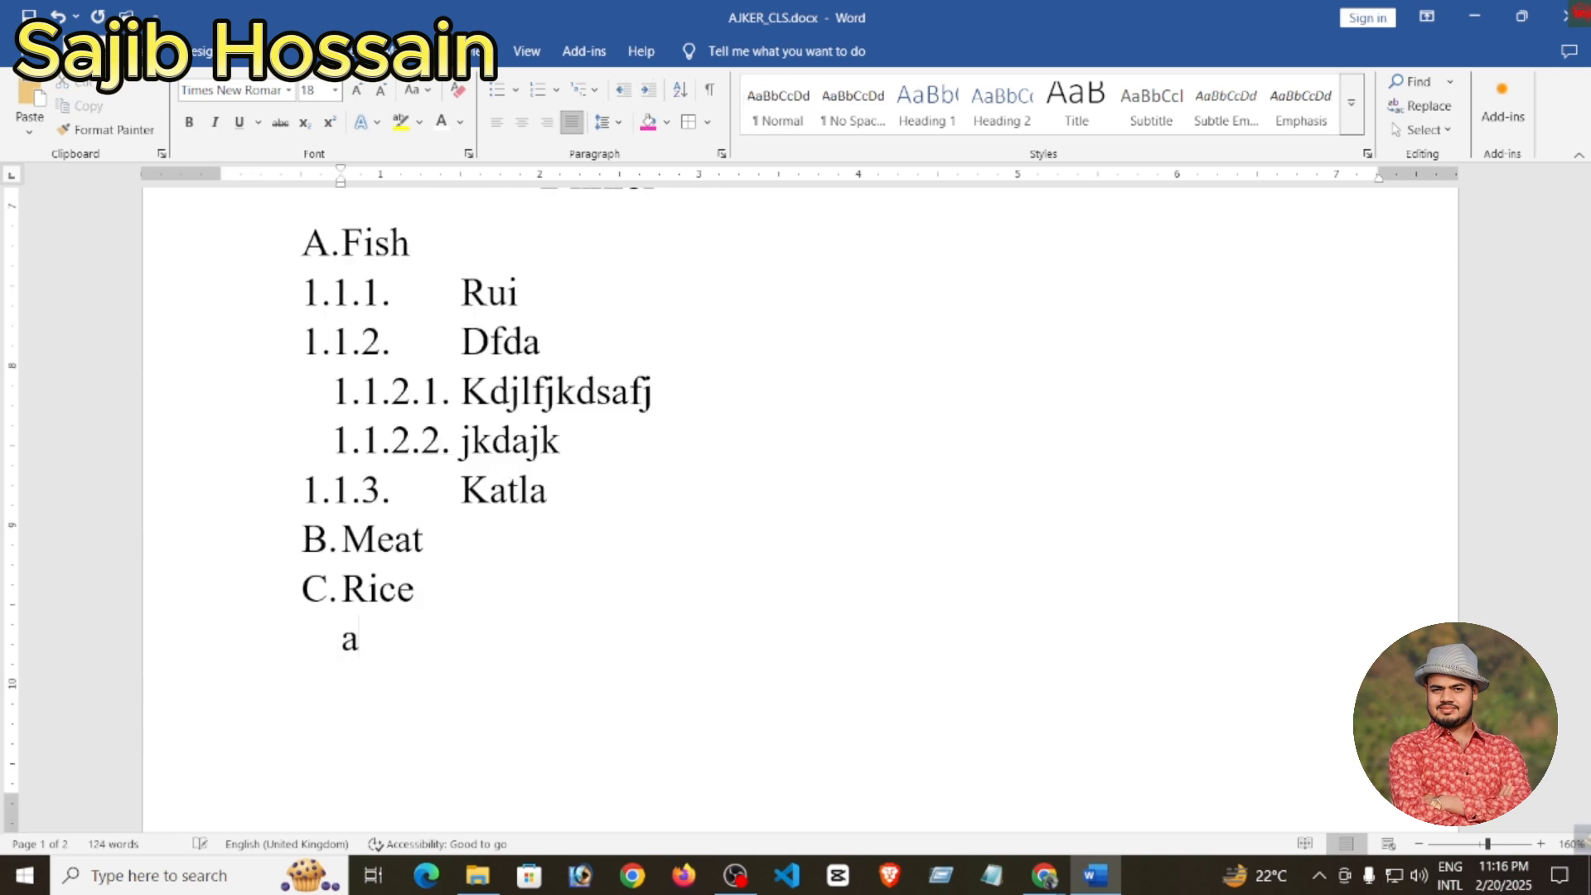
# - Add the lines A, B, D and C, one per line, below Rice
pyautogui.press('Return')
pyautogui.write('b')
pyautogui.press('Return')
pyautogui.write('d')
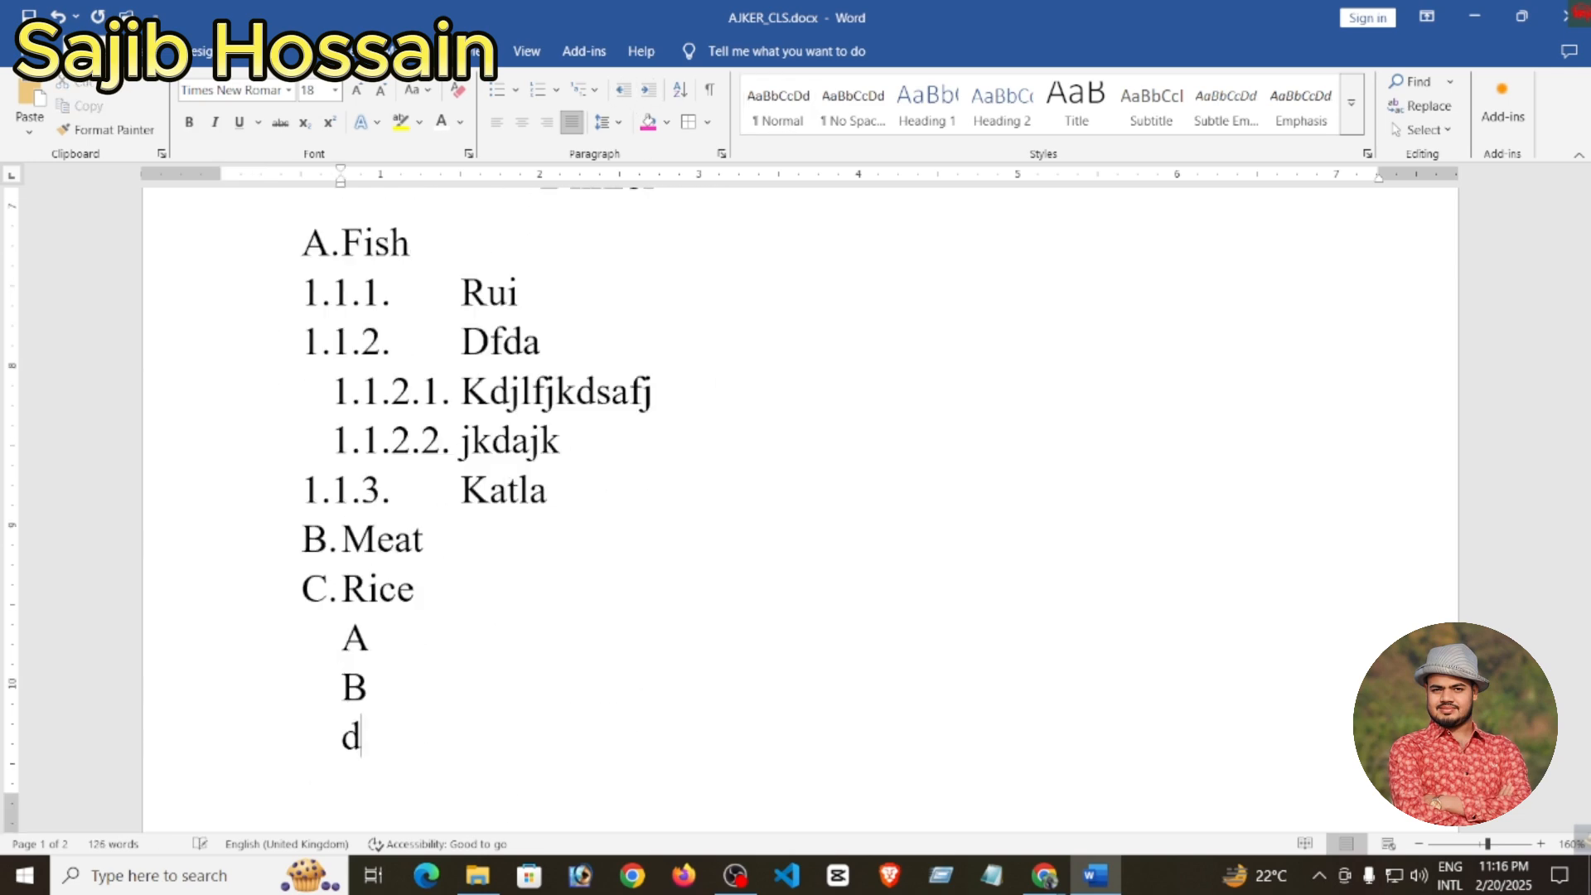
pyautogui.press('Return')
pyautogui.write('c')
pyautogui.press('Return')
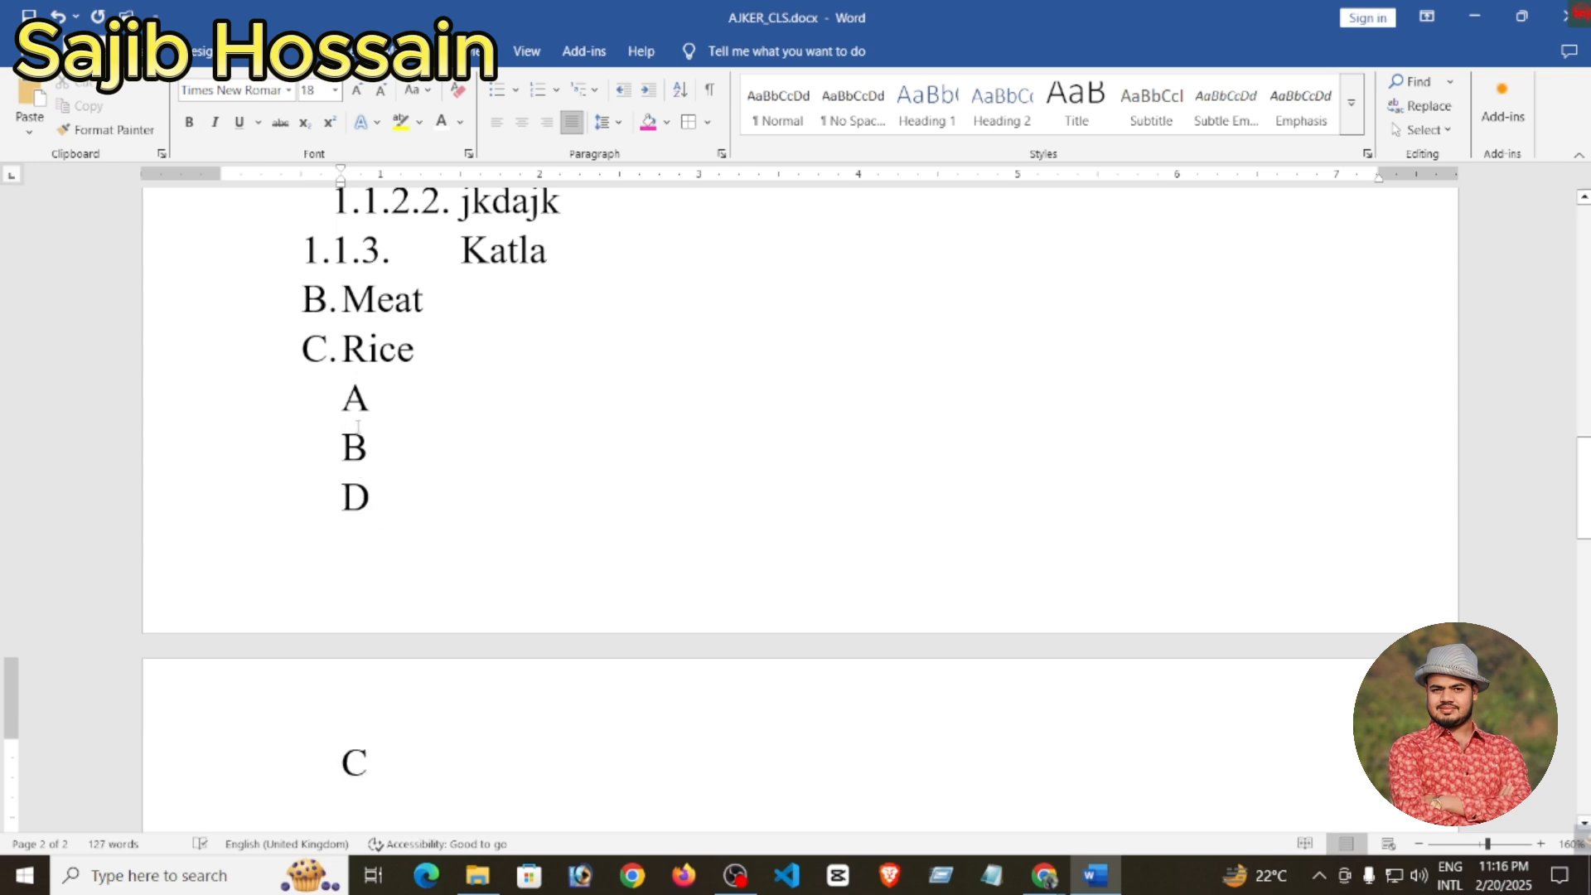
pyautogui.moveTo(354, 432)
pyautogui.moveTo(344, 396); pyautogui.dragTo(376, 523)
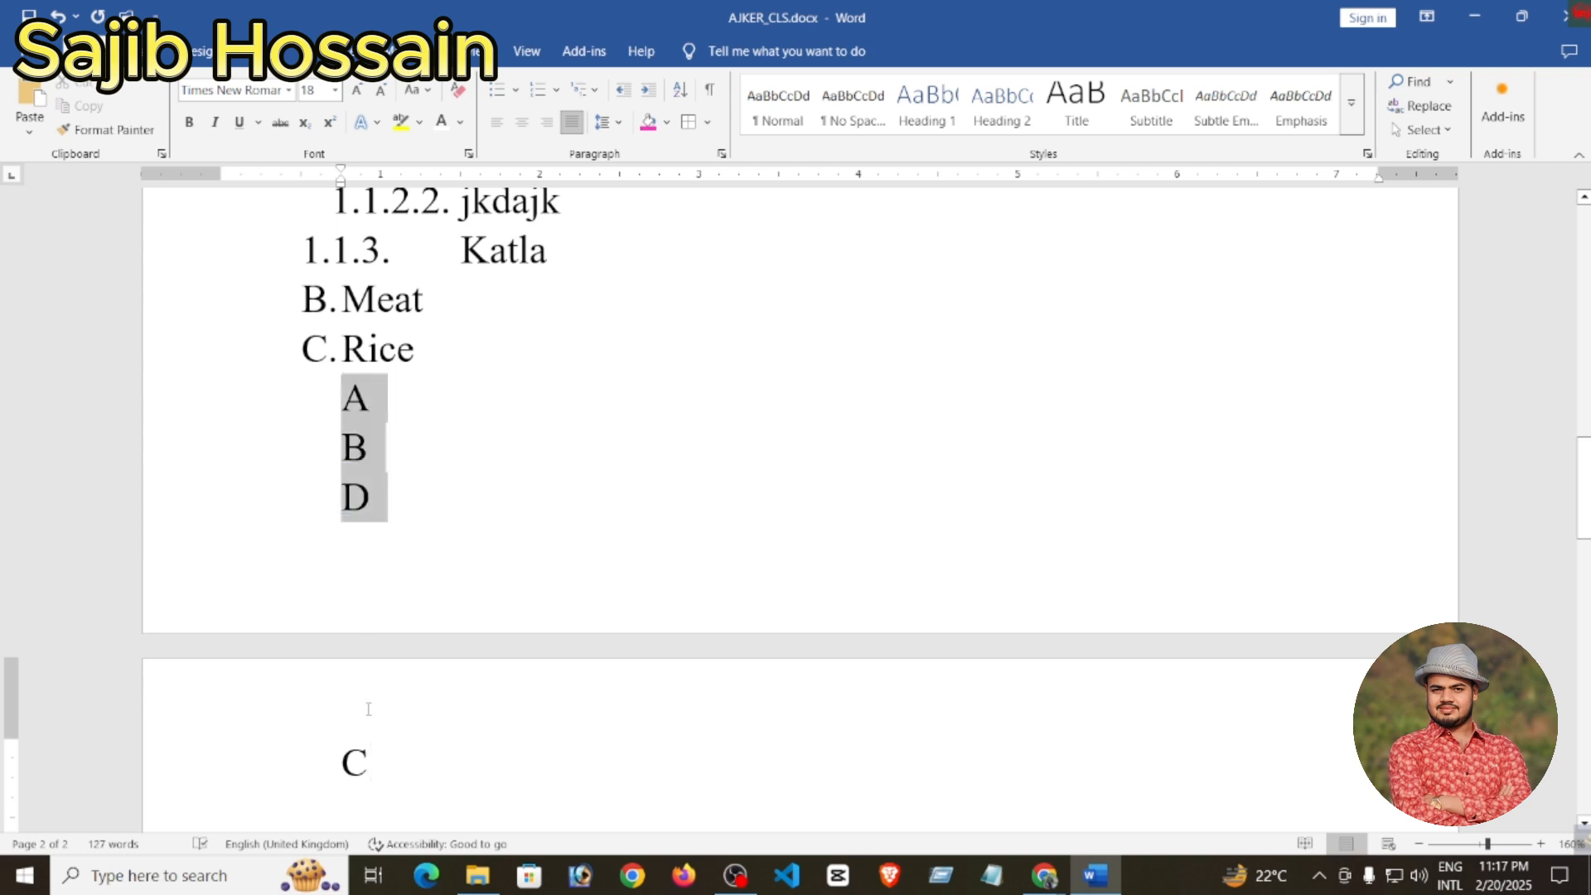
pyautogui.moveTo(368, 709); pyautogui.dragTo(373, 761)
pyautogui.click(415, 481)
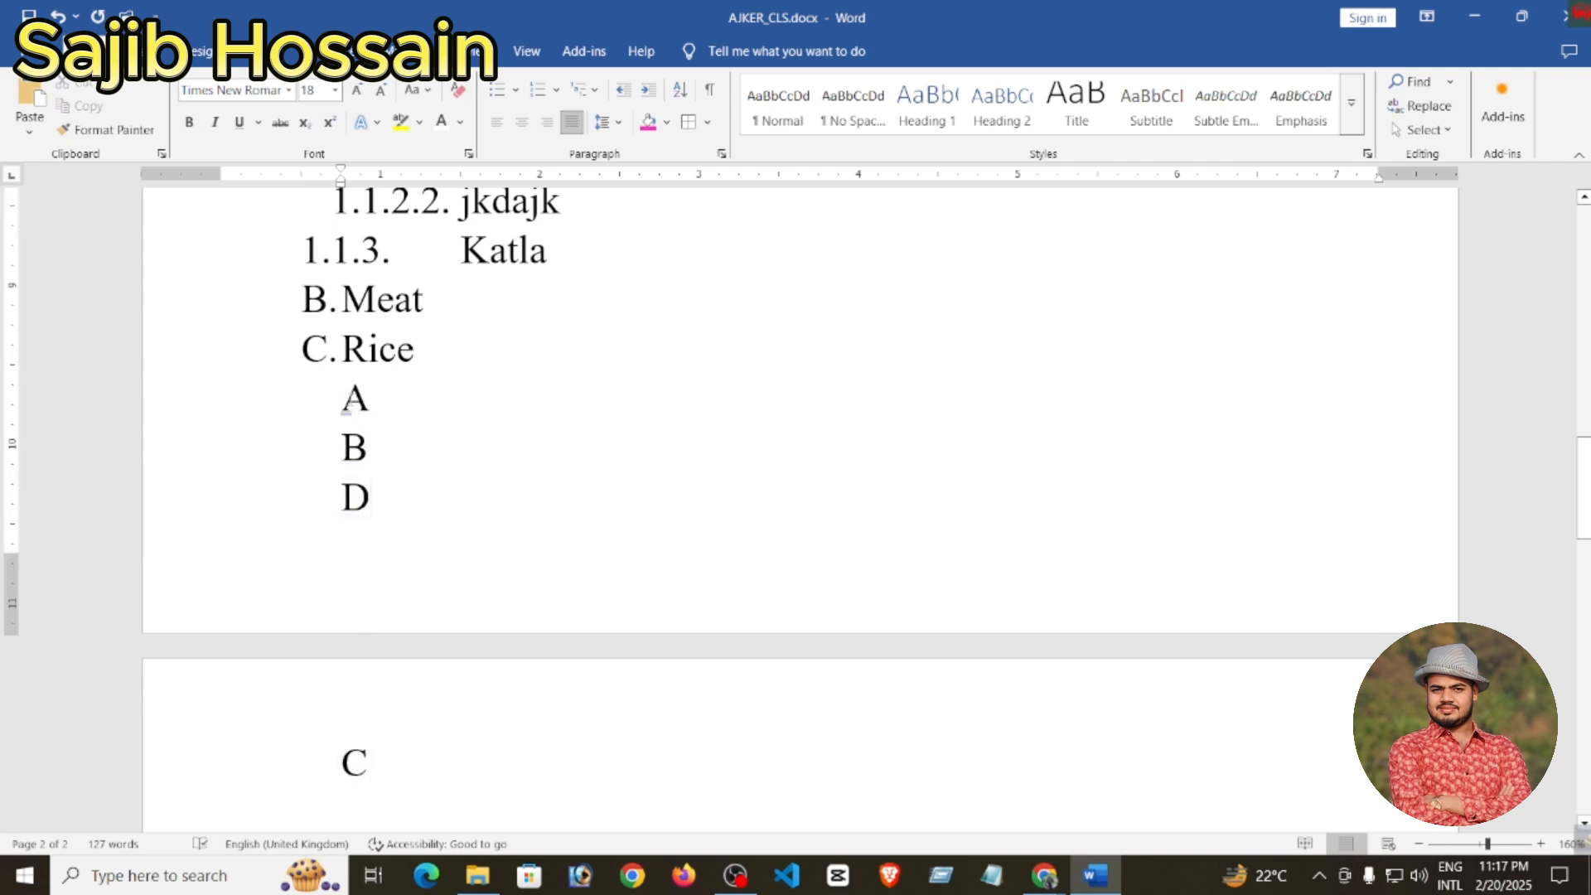
pyautogui.moveTo(347, 400); pyautogui.dragTo(377, 539)
pyautogui.keyDown('ctrl'); pyautogui.click(372, 746); pyautogui.keyUp('ctrl')
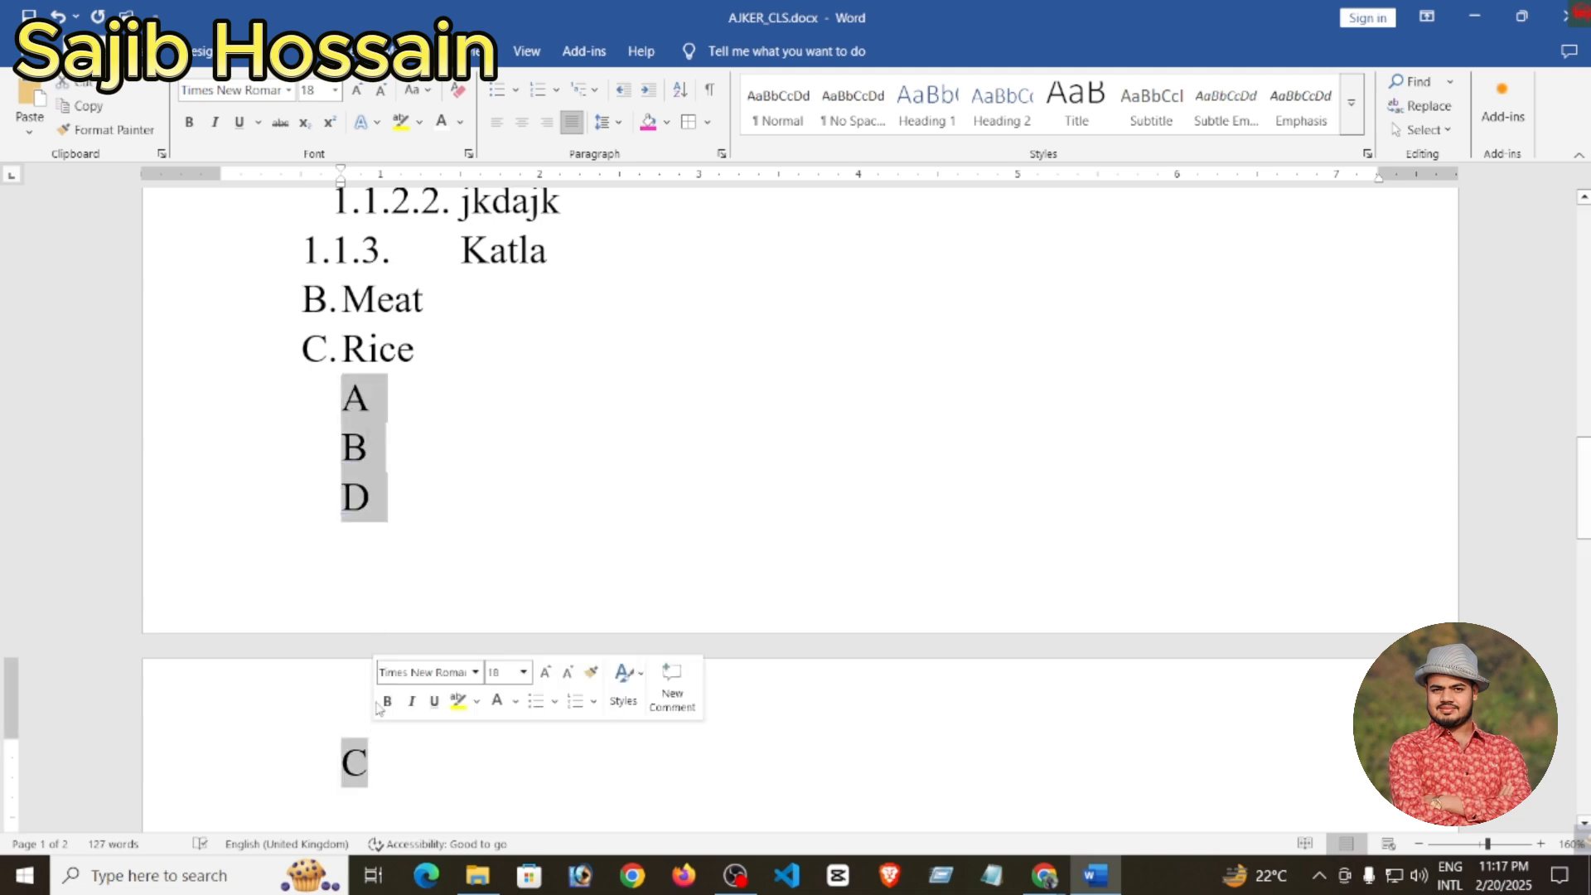
pyautogui.click(405, 400)
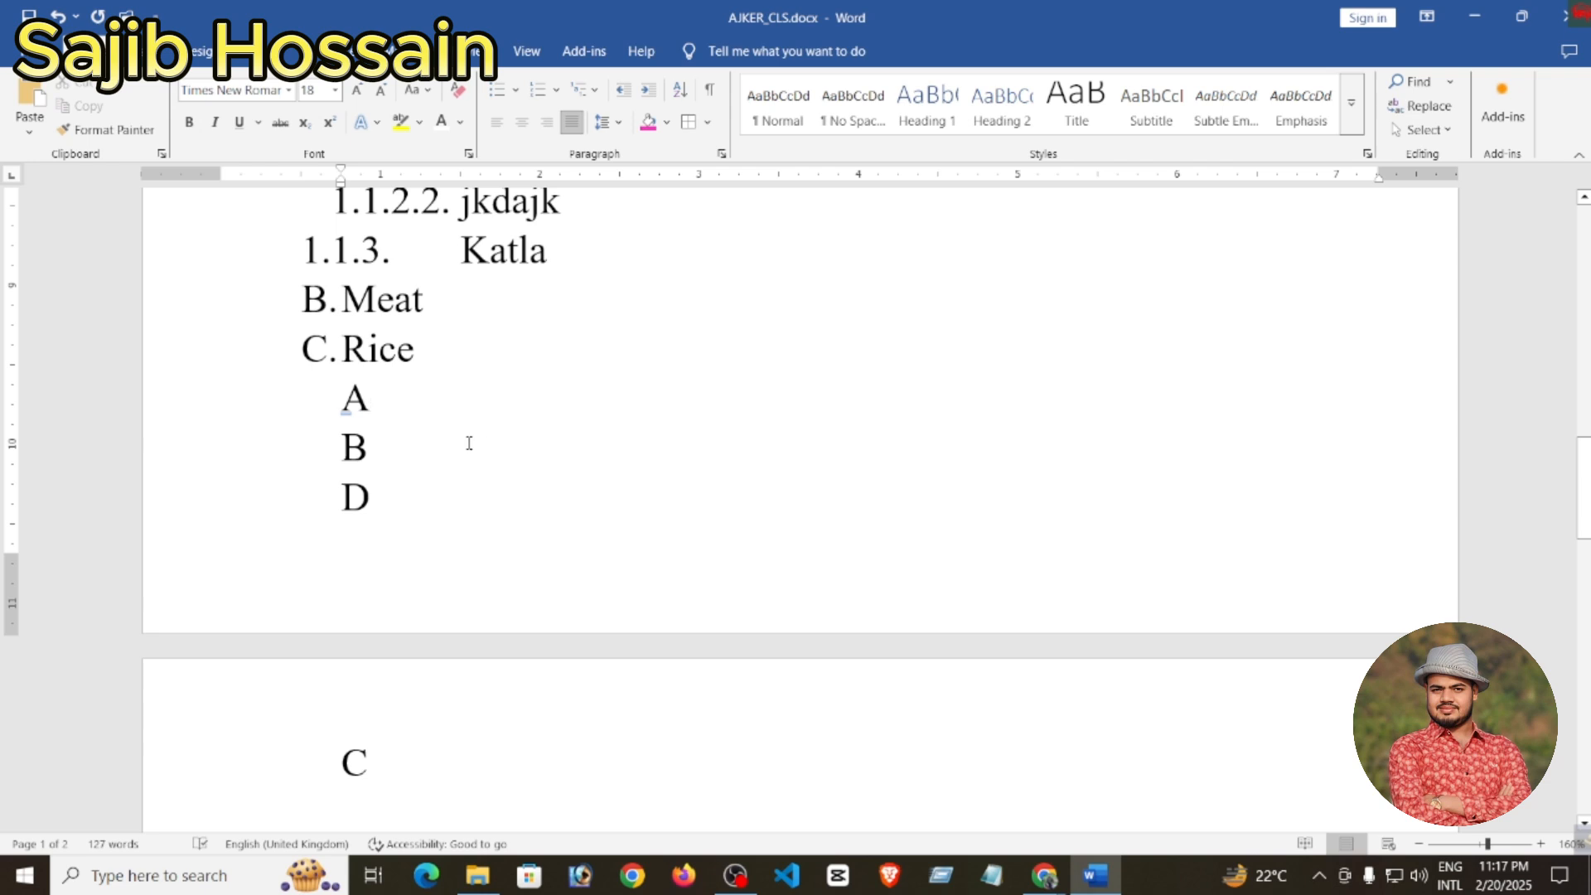
pyautogui.click(375, 463)
# - Sort the A, B, D and C lines below Rice by paragraphs as text in ascending order
pyautogui.moveTo(346, 404); pyautogui.dragTo(384, 708)
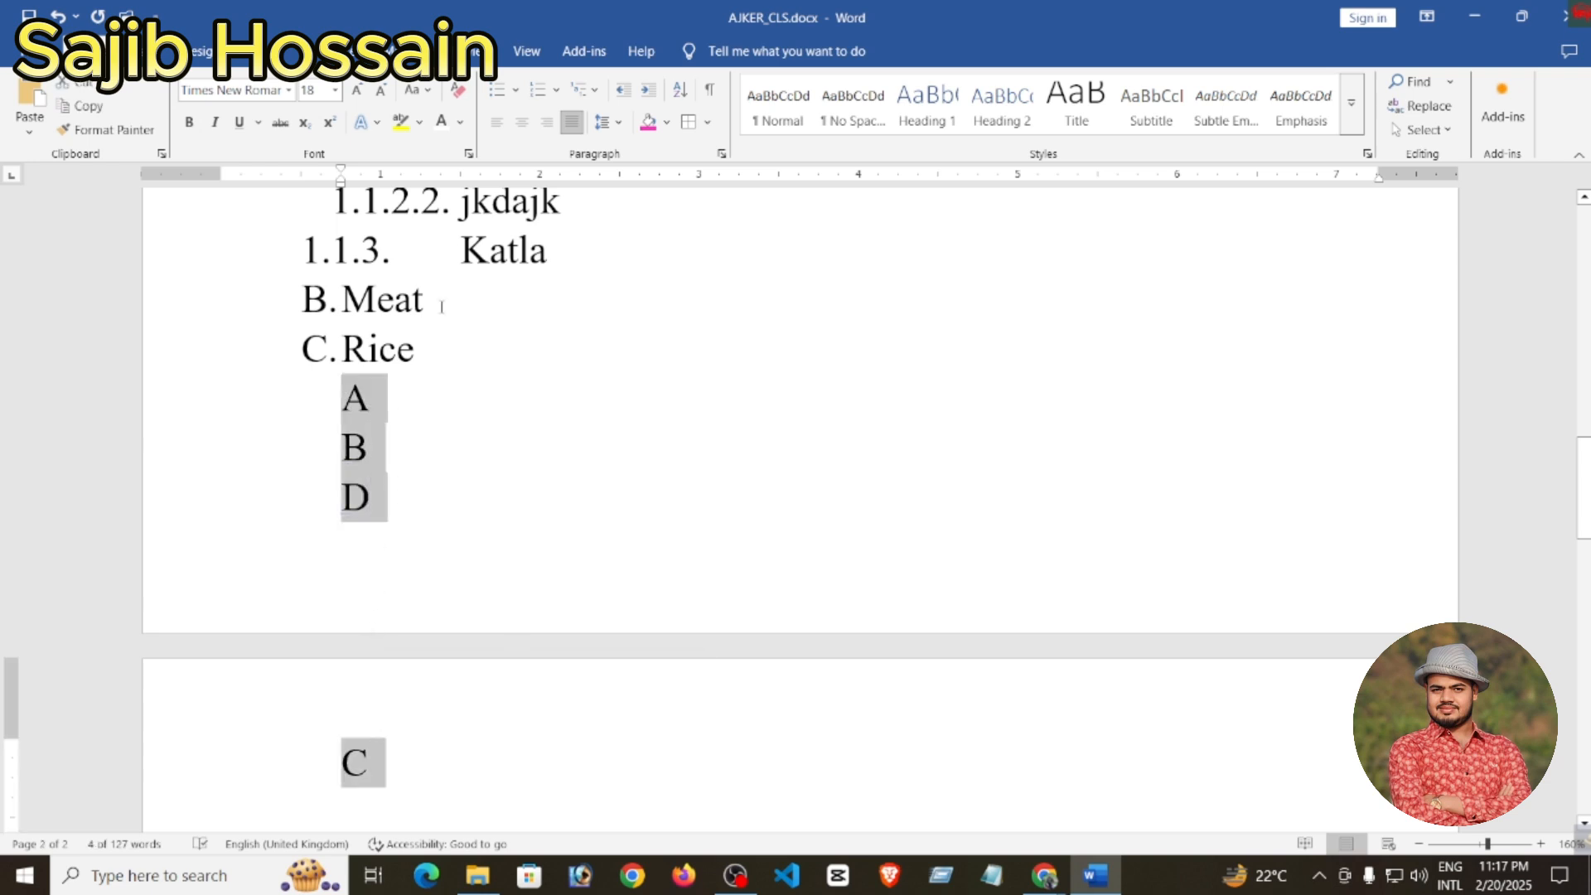
pyautogui.click(681, 91)
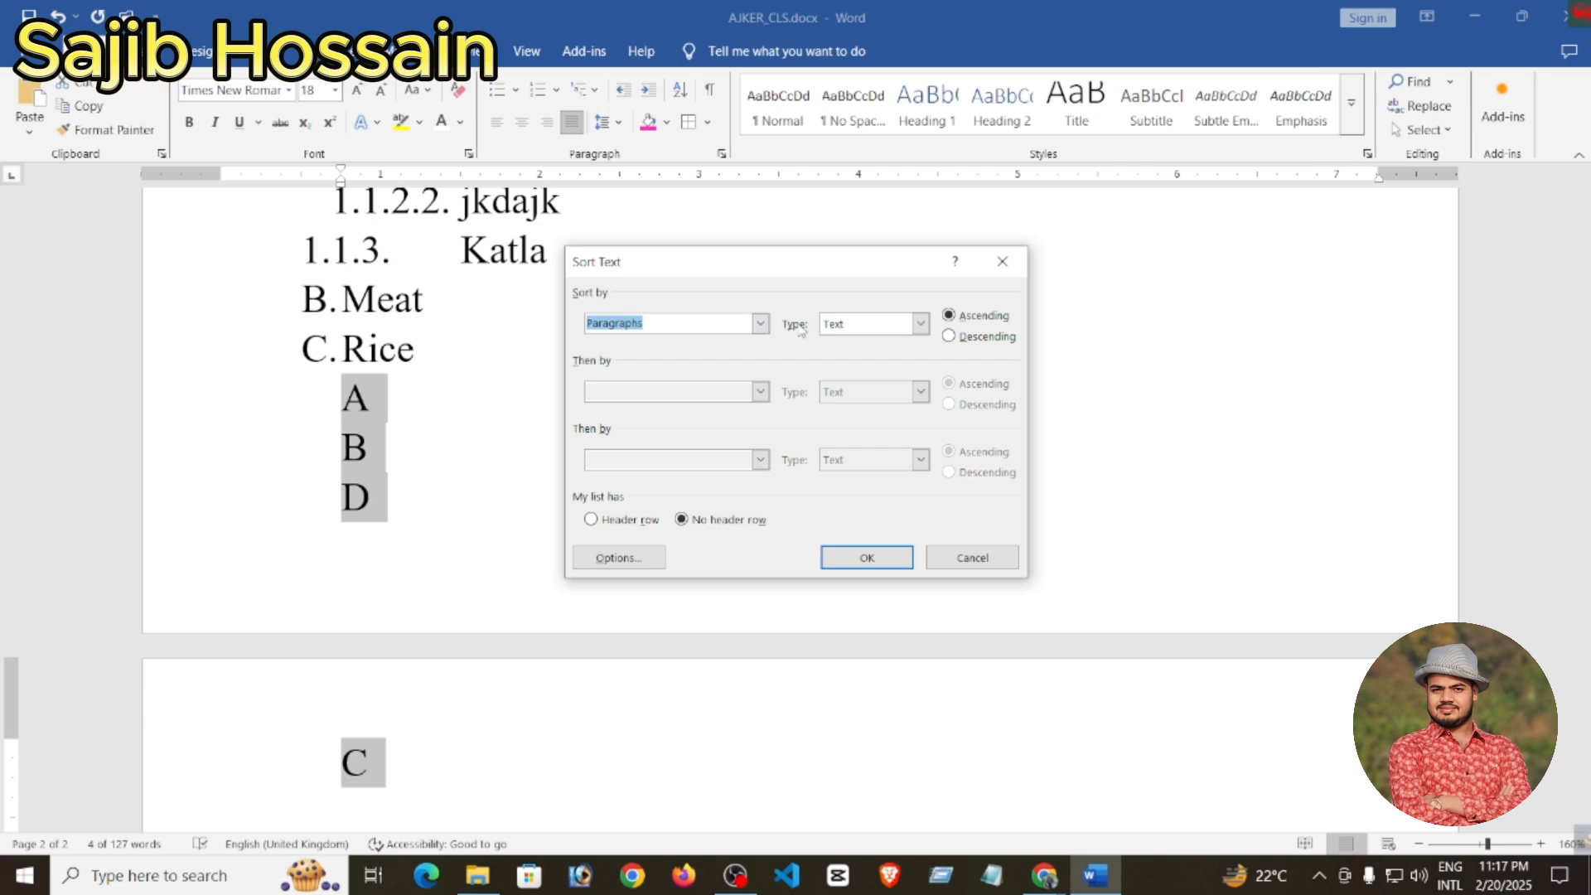
pyautogui.click(760, 323)
pyautogui.click(762, 325)
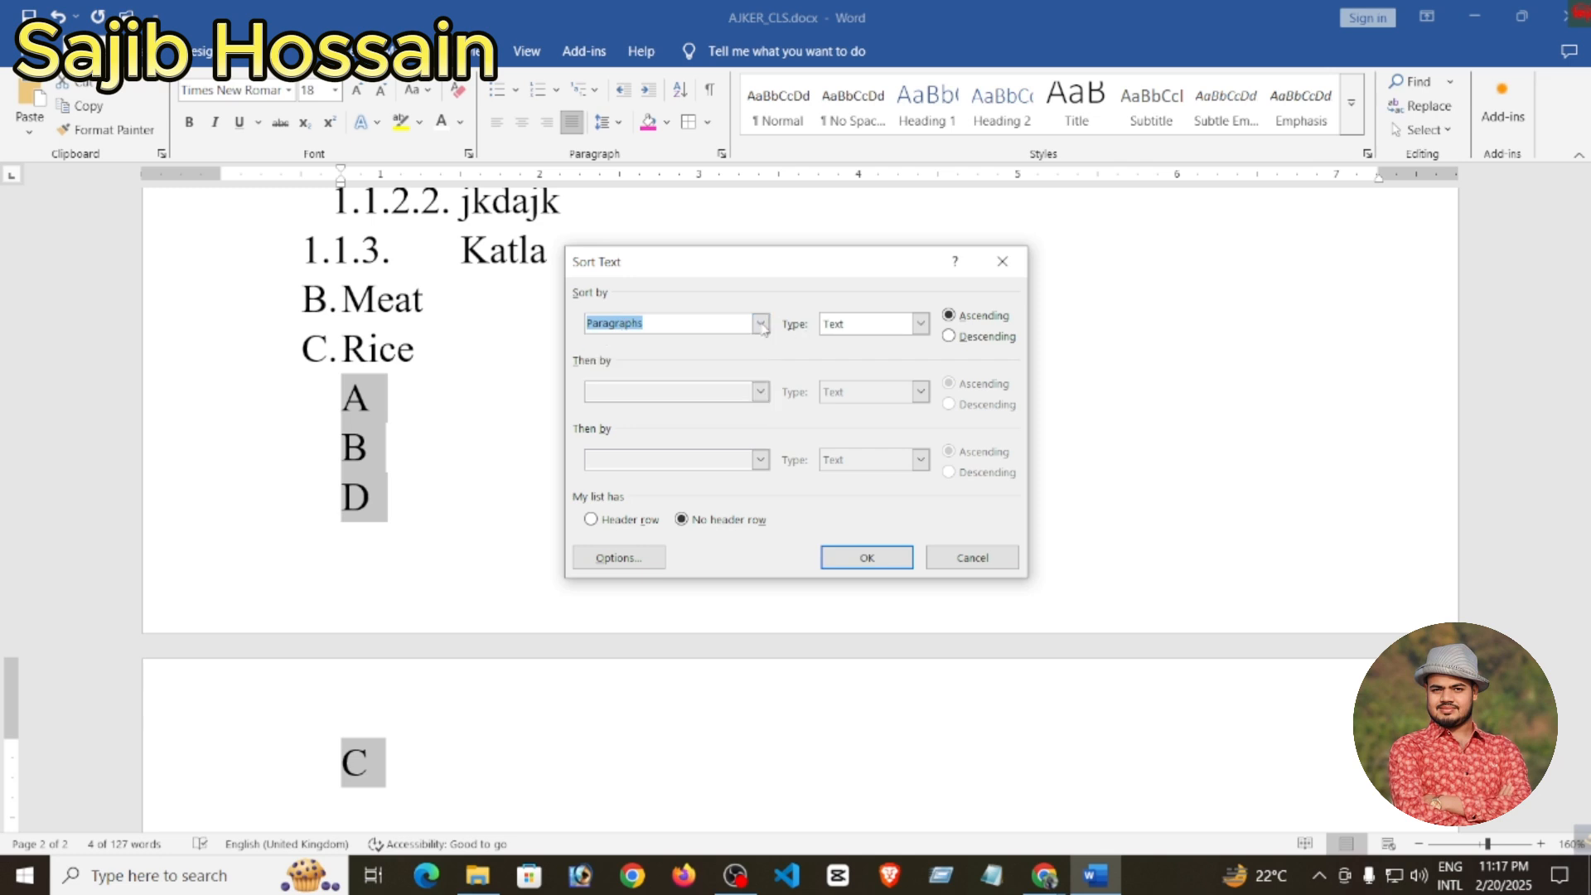
pyautogui.click(925, 331)
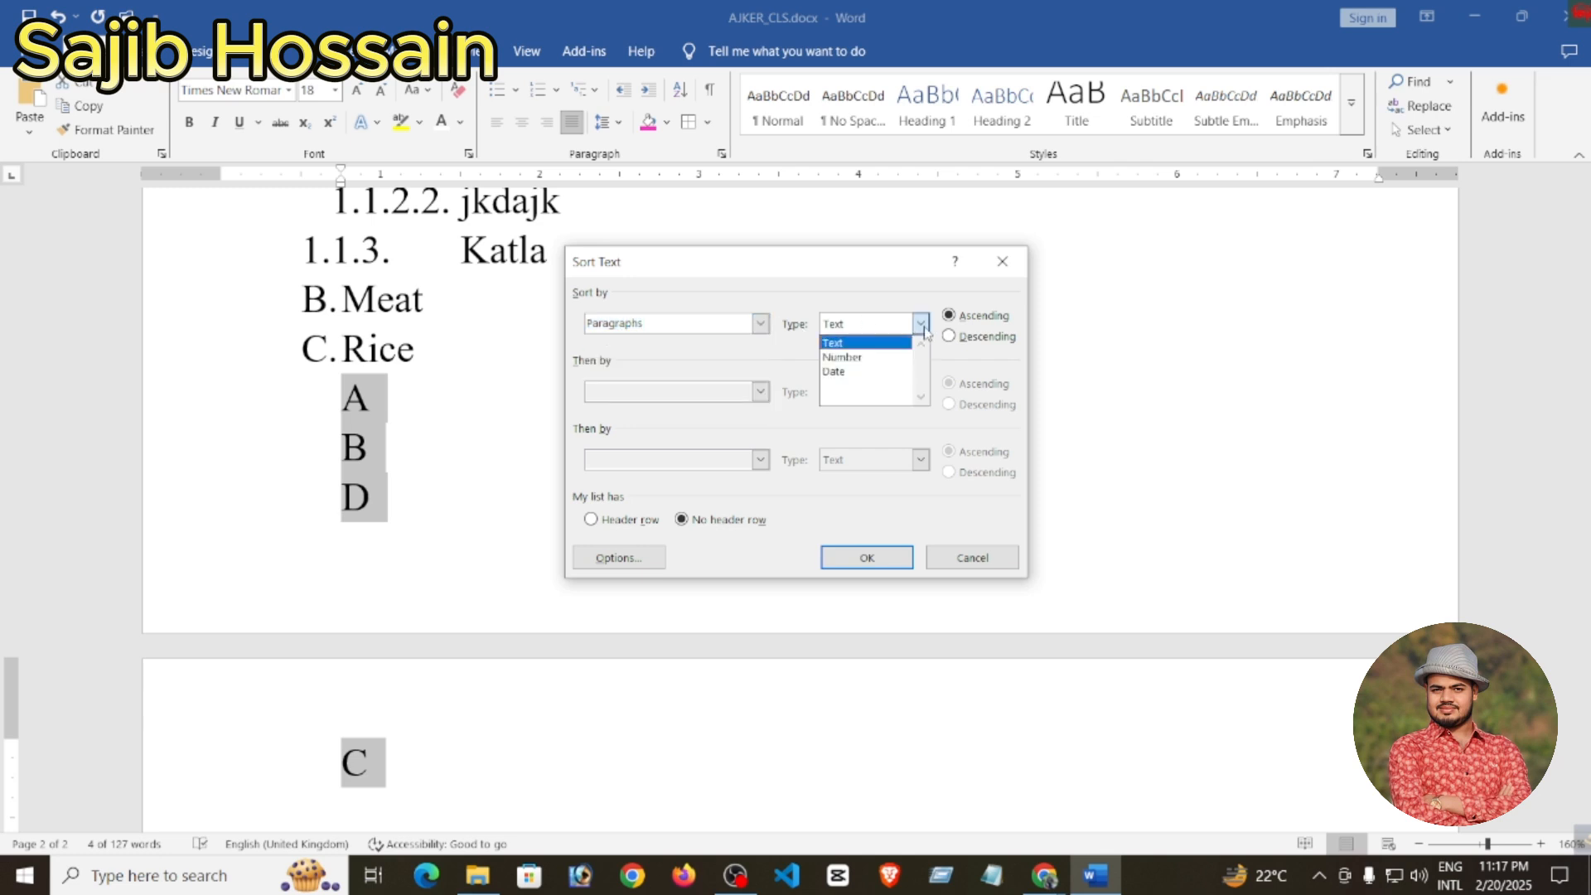
pyautogui.click(925, 330)
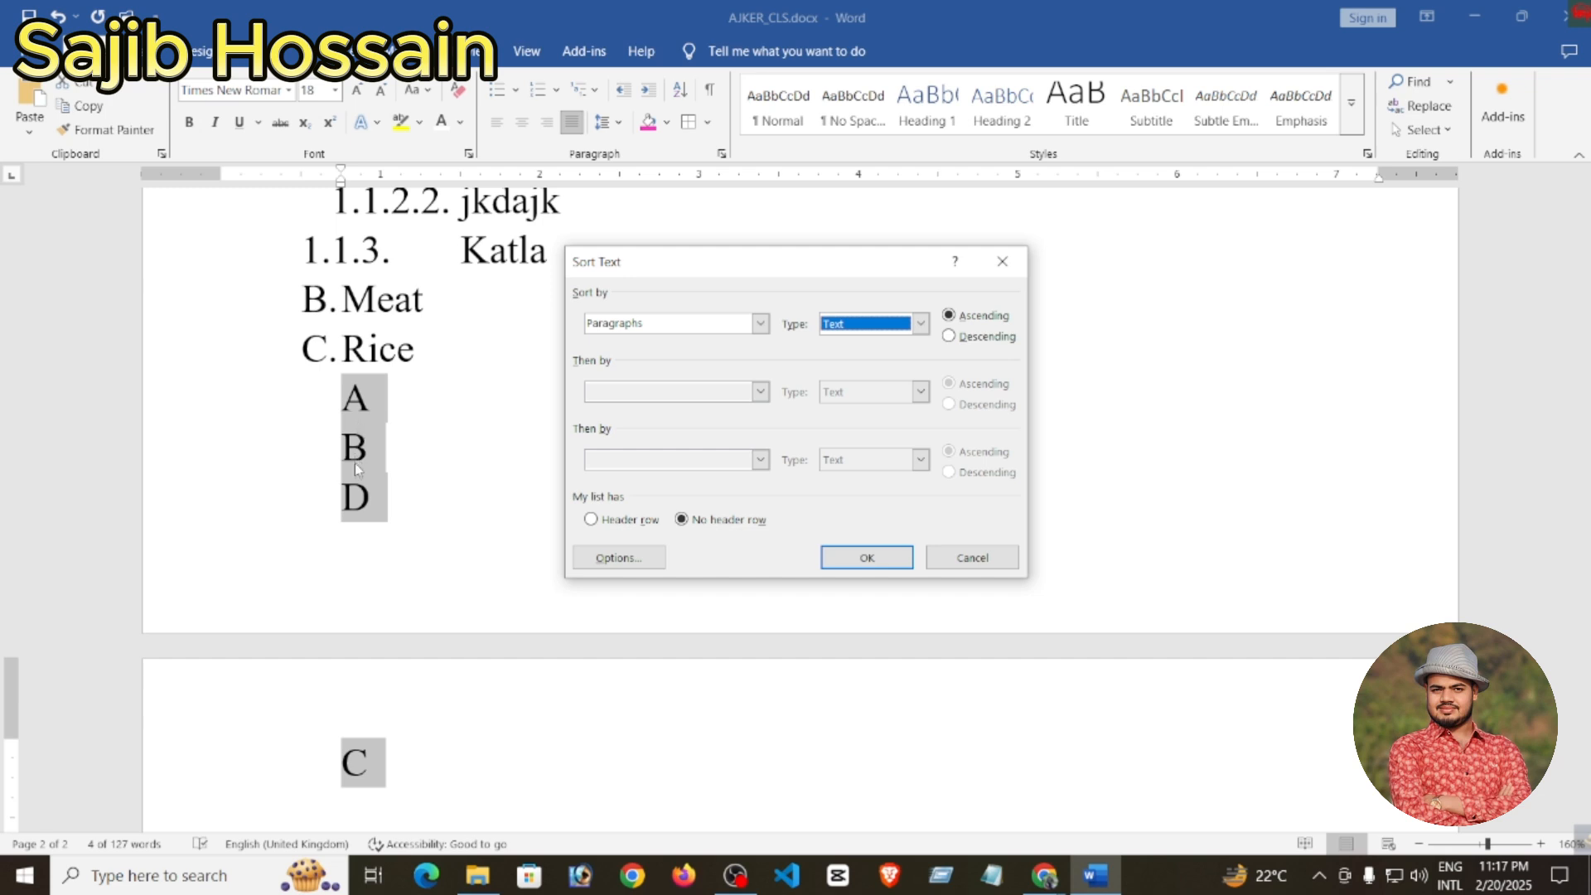
pyautogui.click(864, 556)
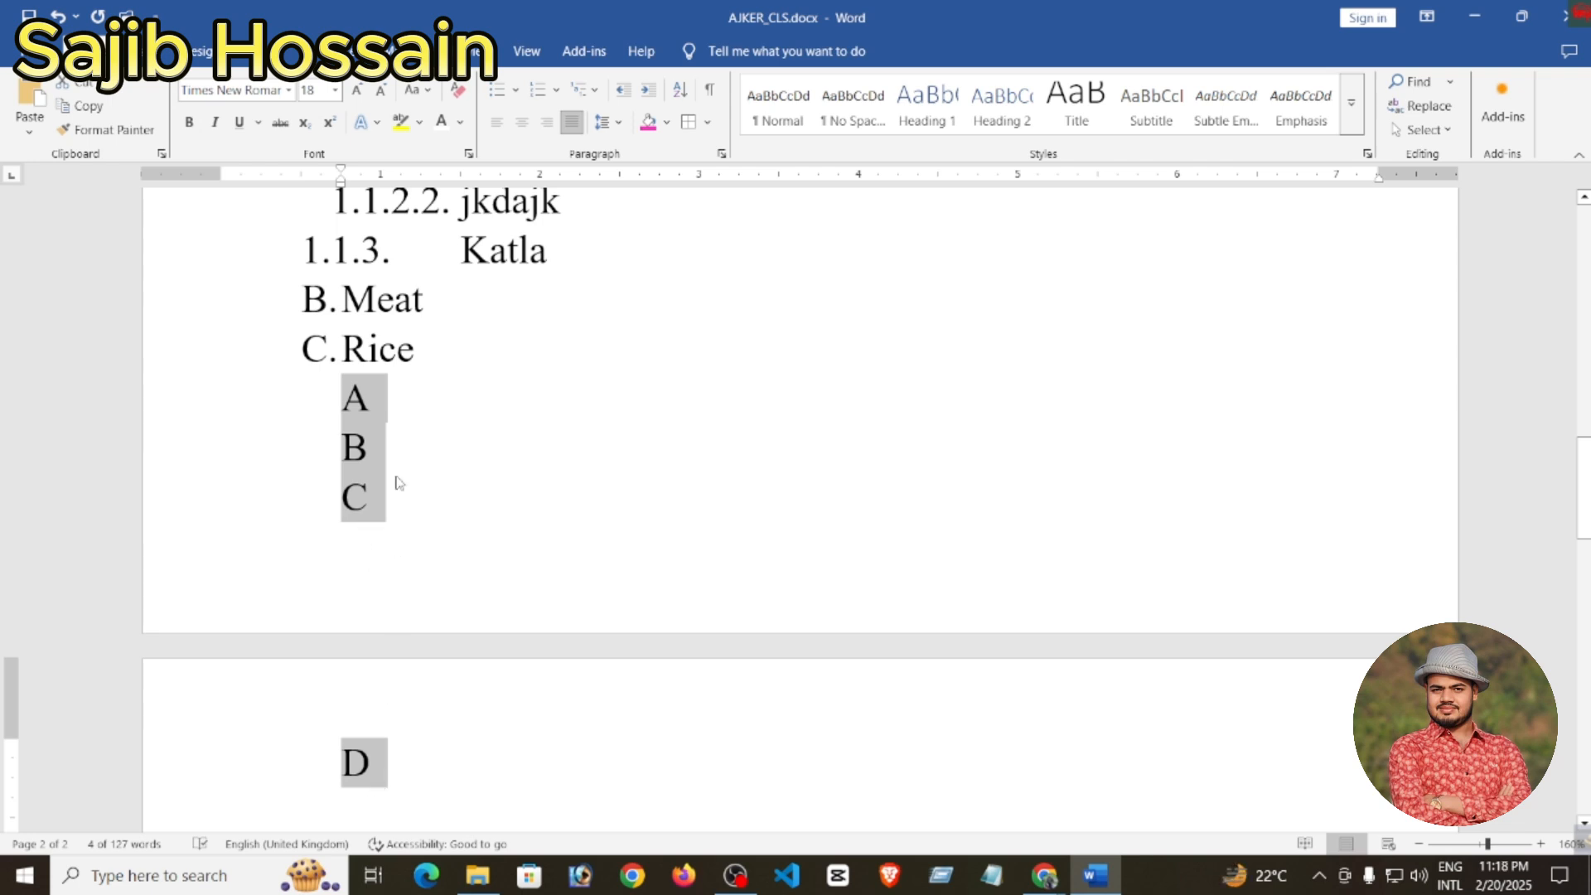
# - Replace the sorted letter lines below Rice with the numbers 1, 3, 2 and 4, one per line
pyautogui.click(408, 395)
pyautogui.moveTo(331, 402); pyautogui.dragTo(388, 533)
pyautogui.write('1')
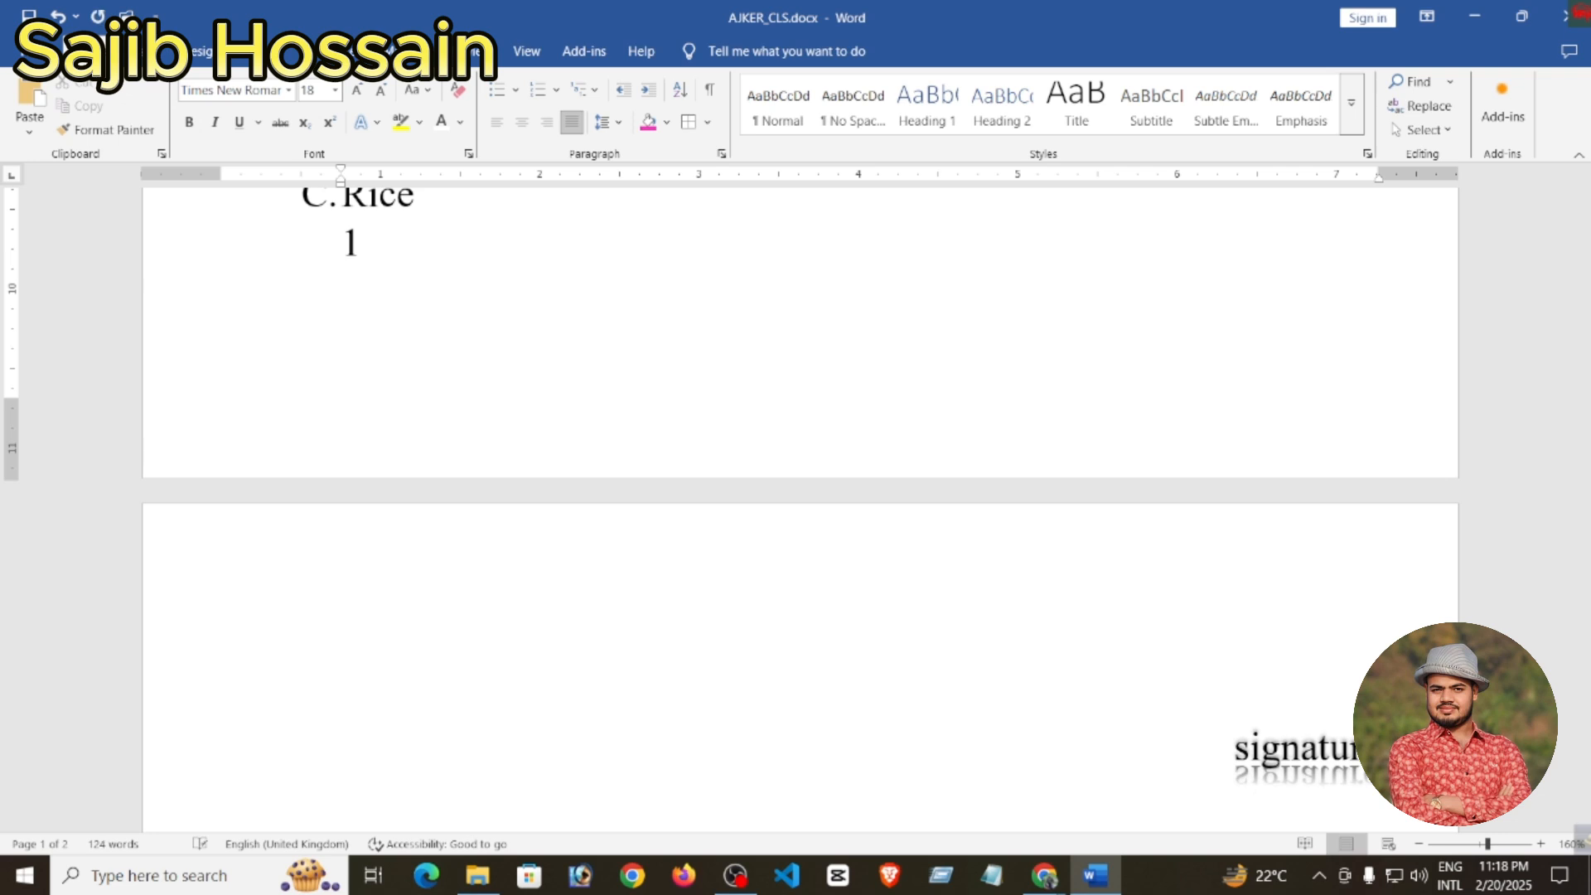
pyautogui.press('Return')
pyautogui.write('3')
pyautogui.press('Return')
pyautogui.write('2')
pyautogui.press('Return')
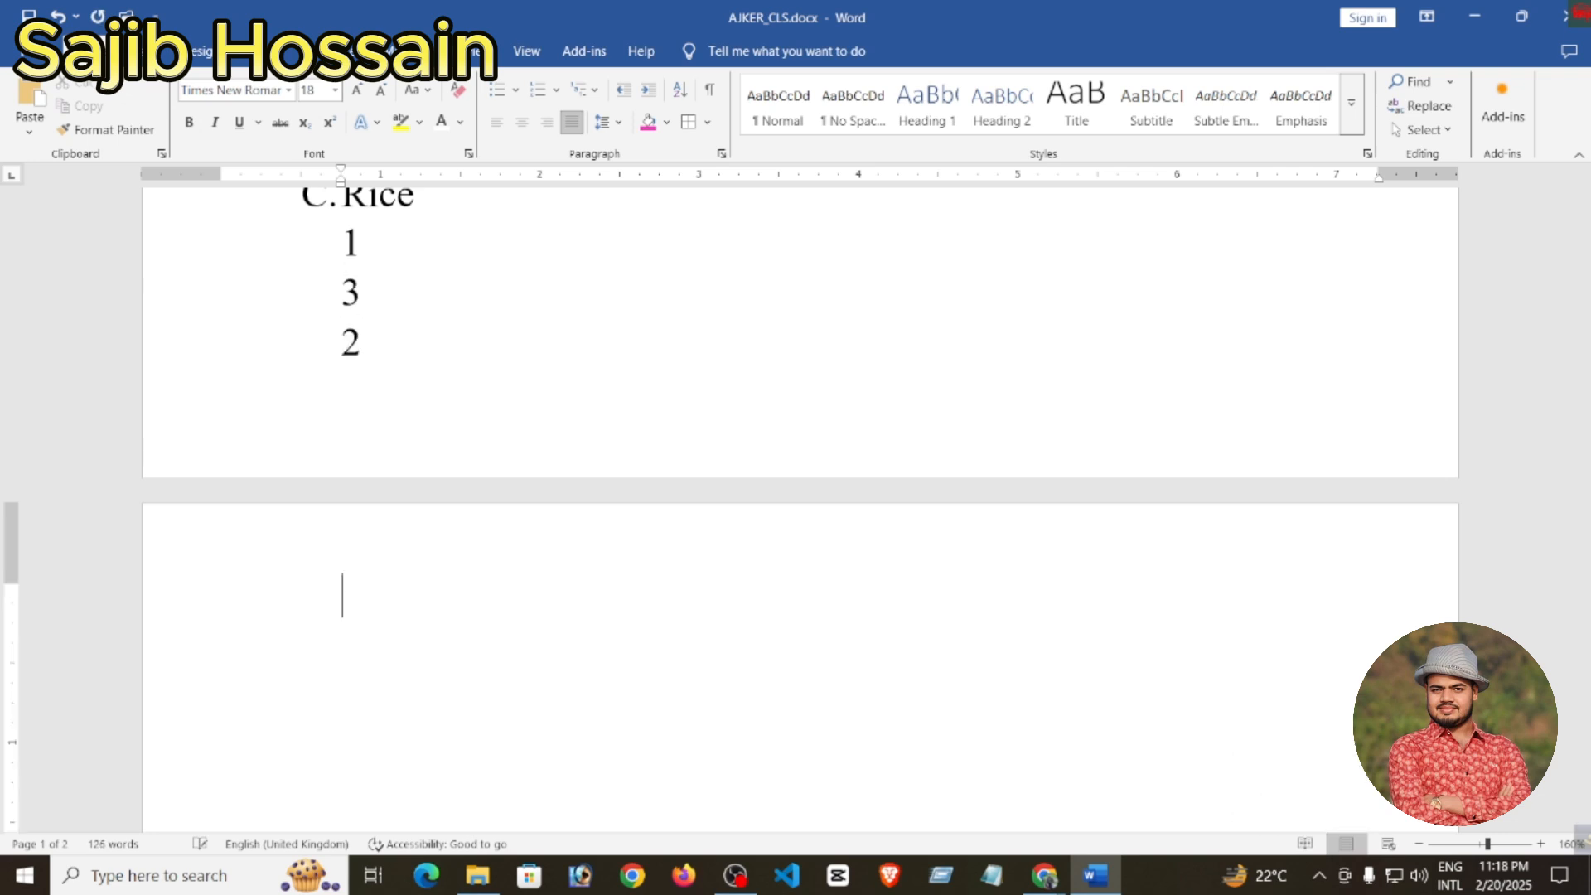
pyautogui.write('4')
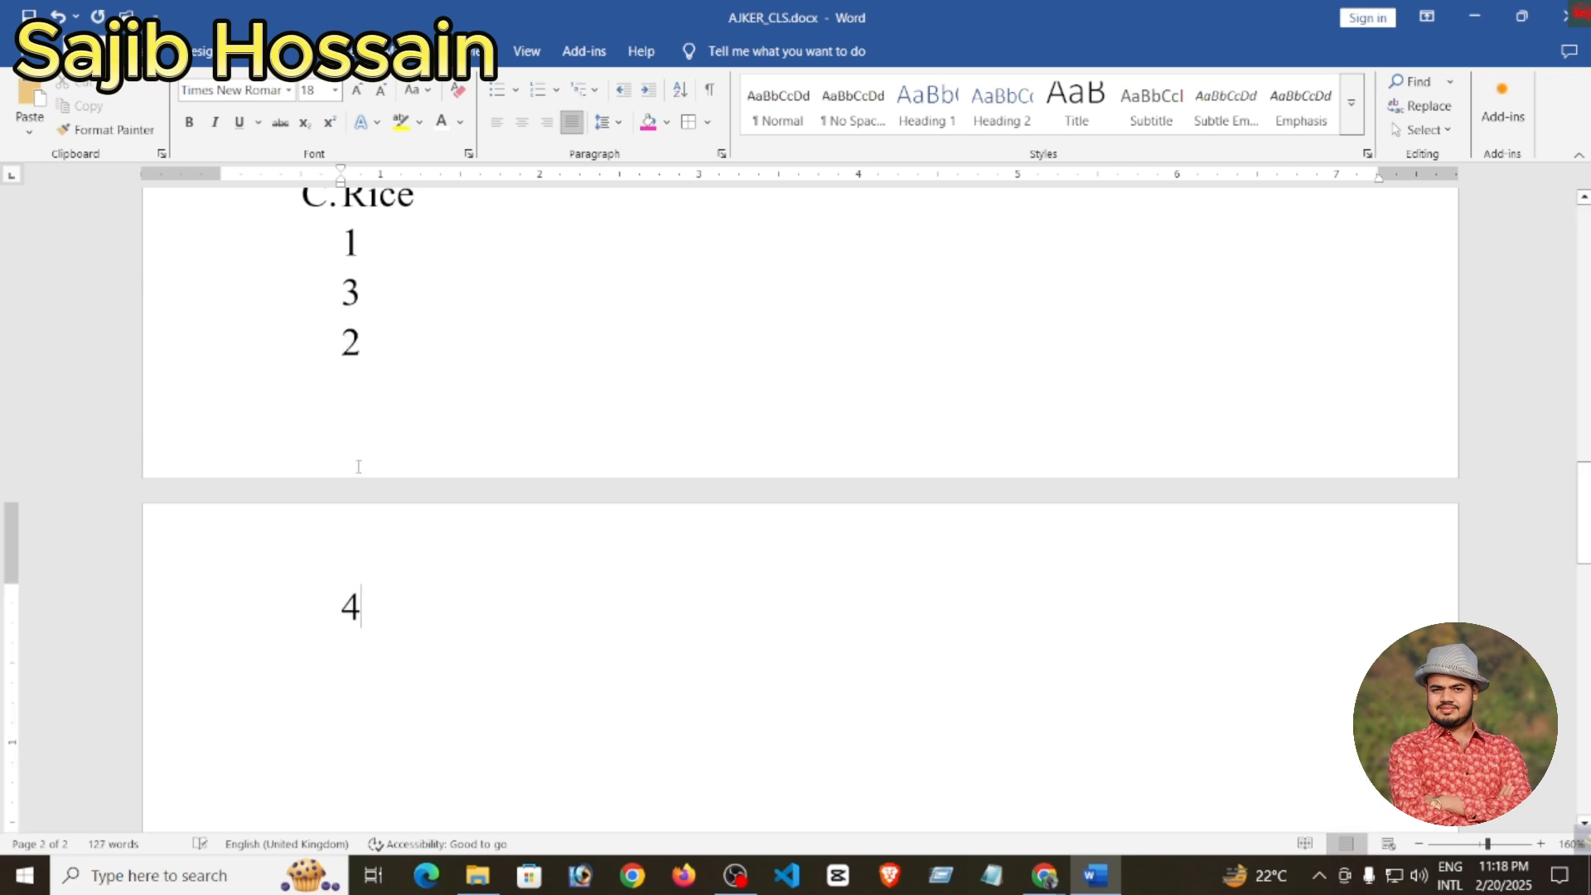
# - Sort the lines 1, 3, 2 and 4 below Rice by paragraphs as numbers in ascending order
pyautogui.scroll(1, 361, 533)
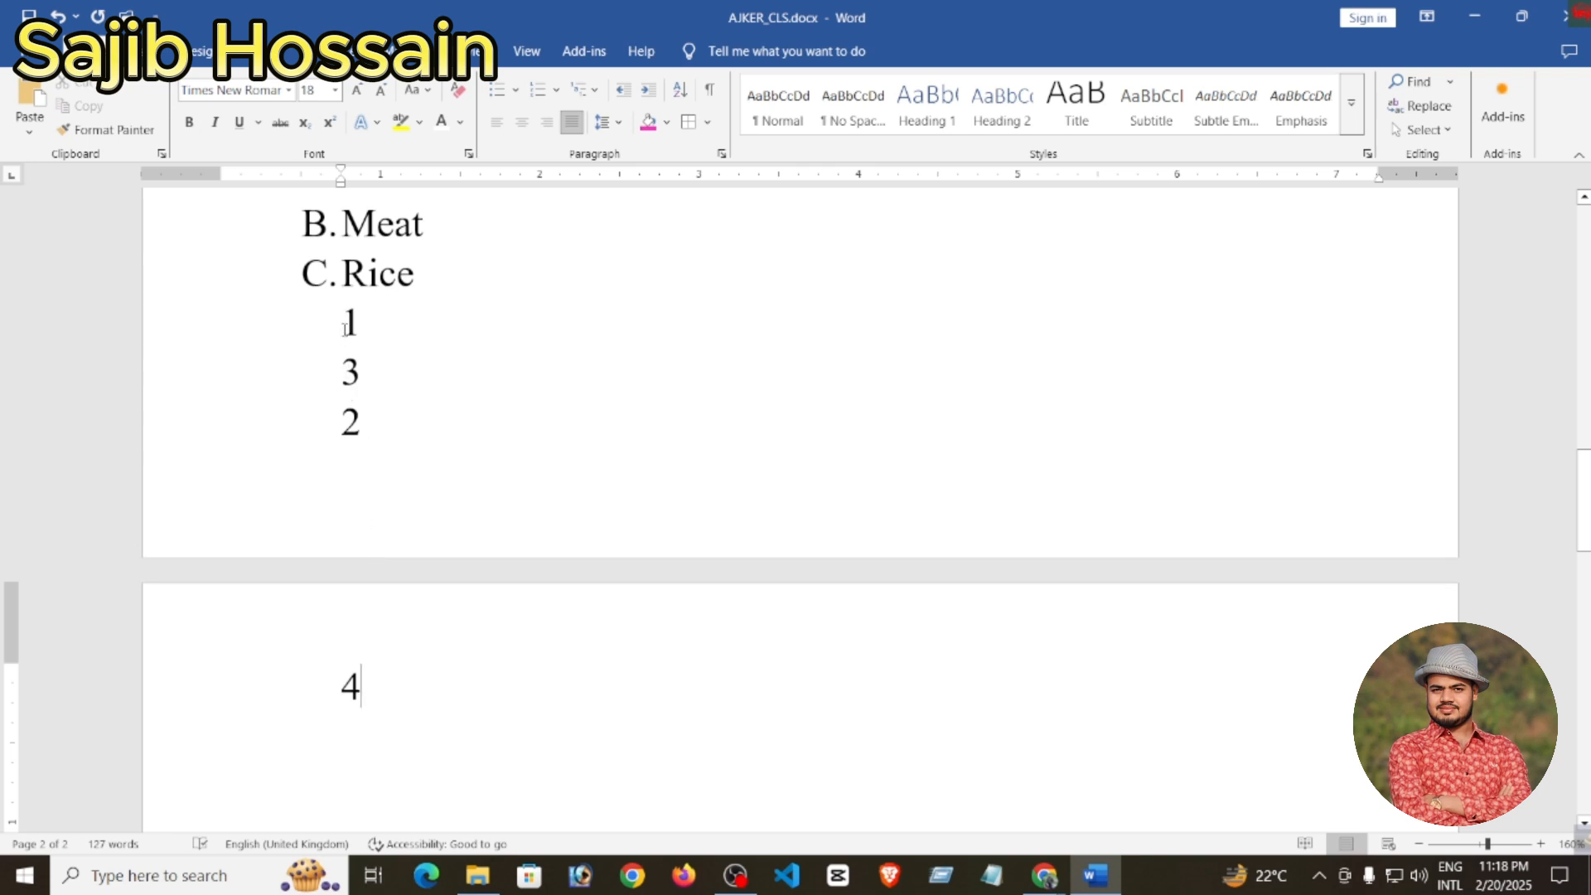
pyautogui.moveTo(344, 339); pyautogui.dragTo(377, 673)
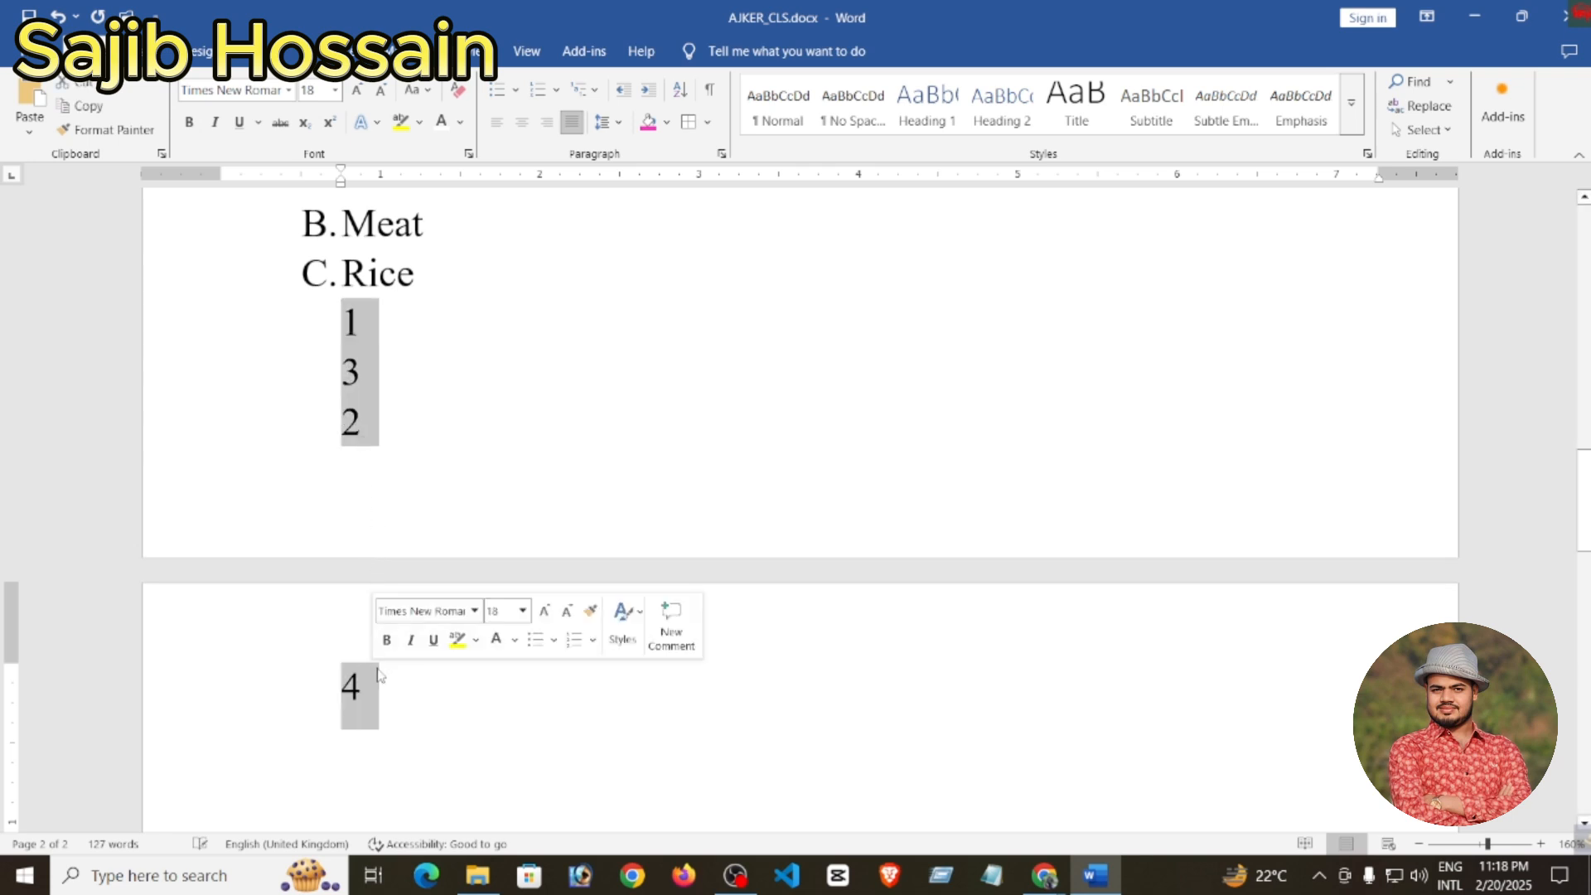
pyautogui.click(679, 89)
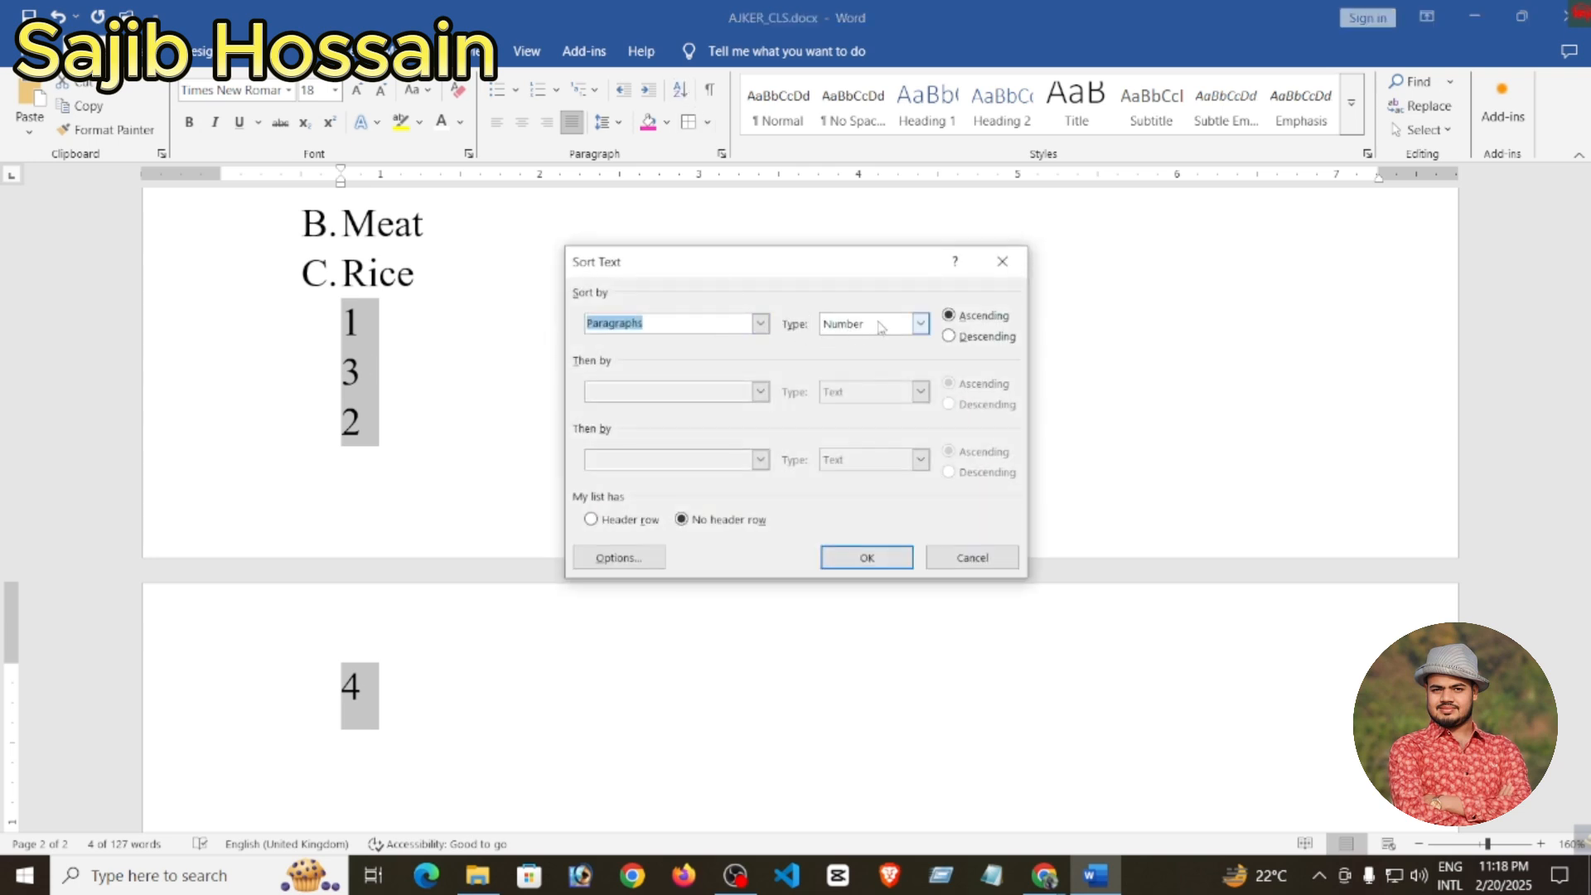
pyautogui.click(880, 558)
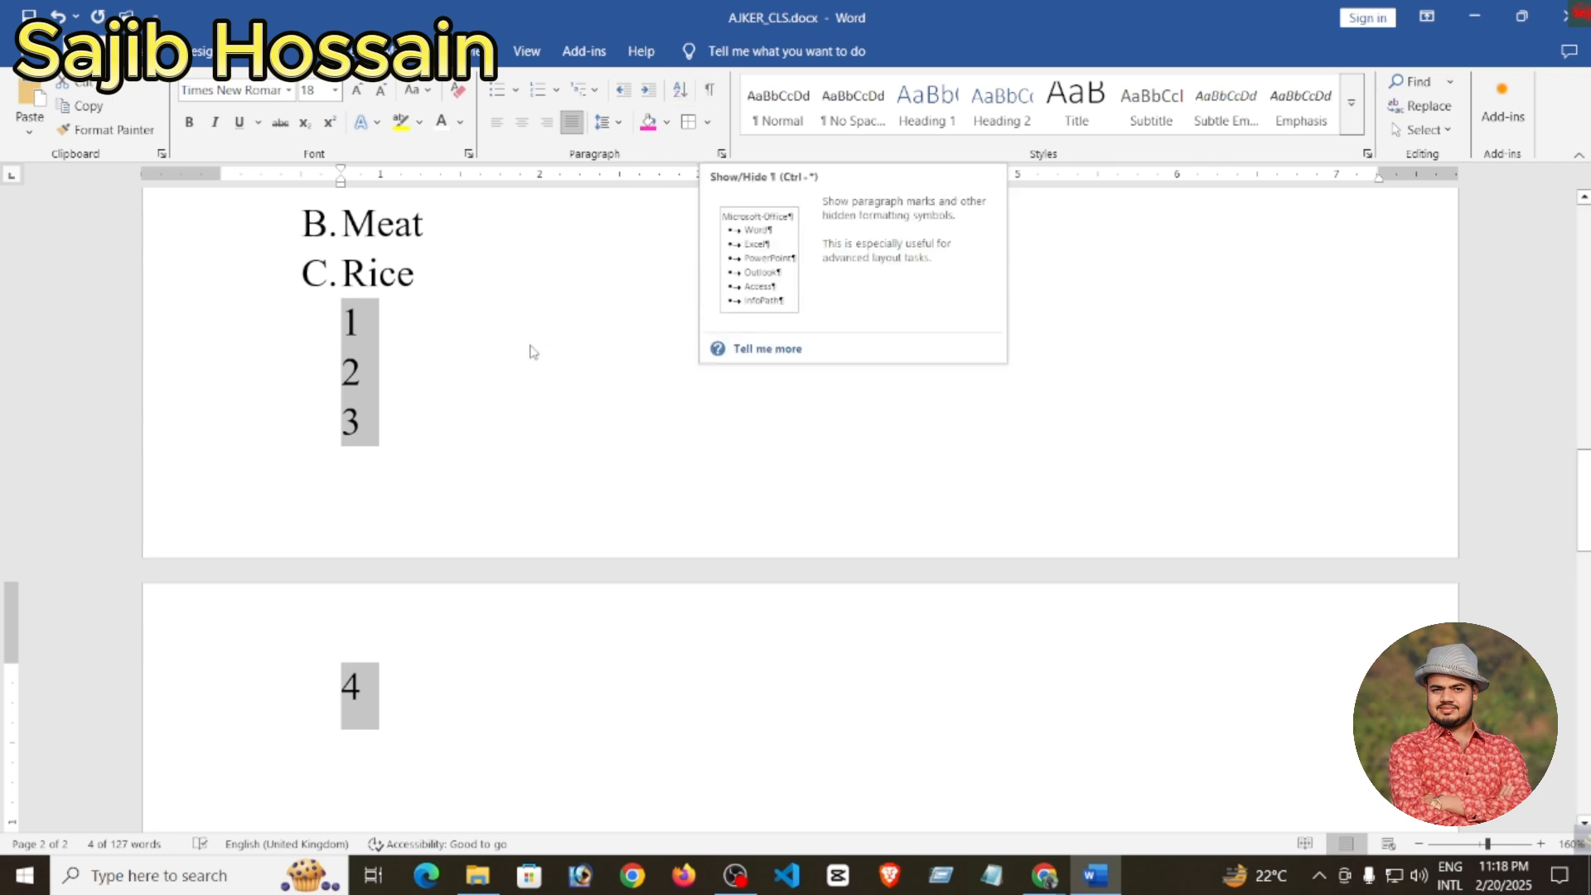
# - Toggle the paragraph marks and hidden formatting symbols on and off to examine them around the Dinner list, including with Fish to Katla selected
pyautogui.scroll(5, 533, 351)
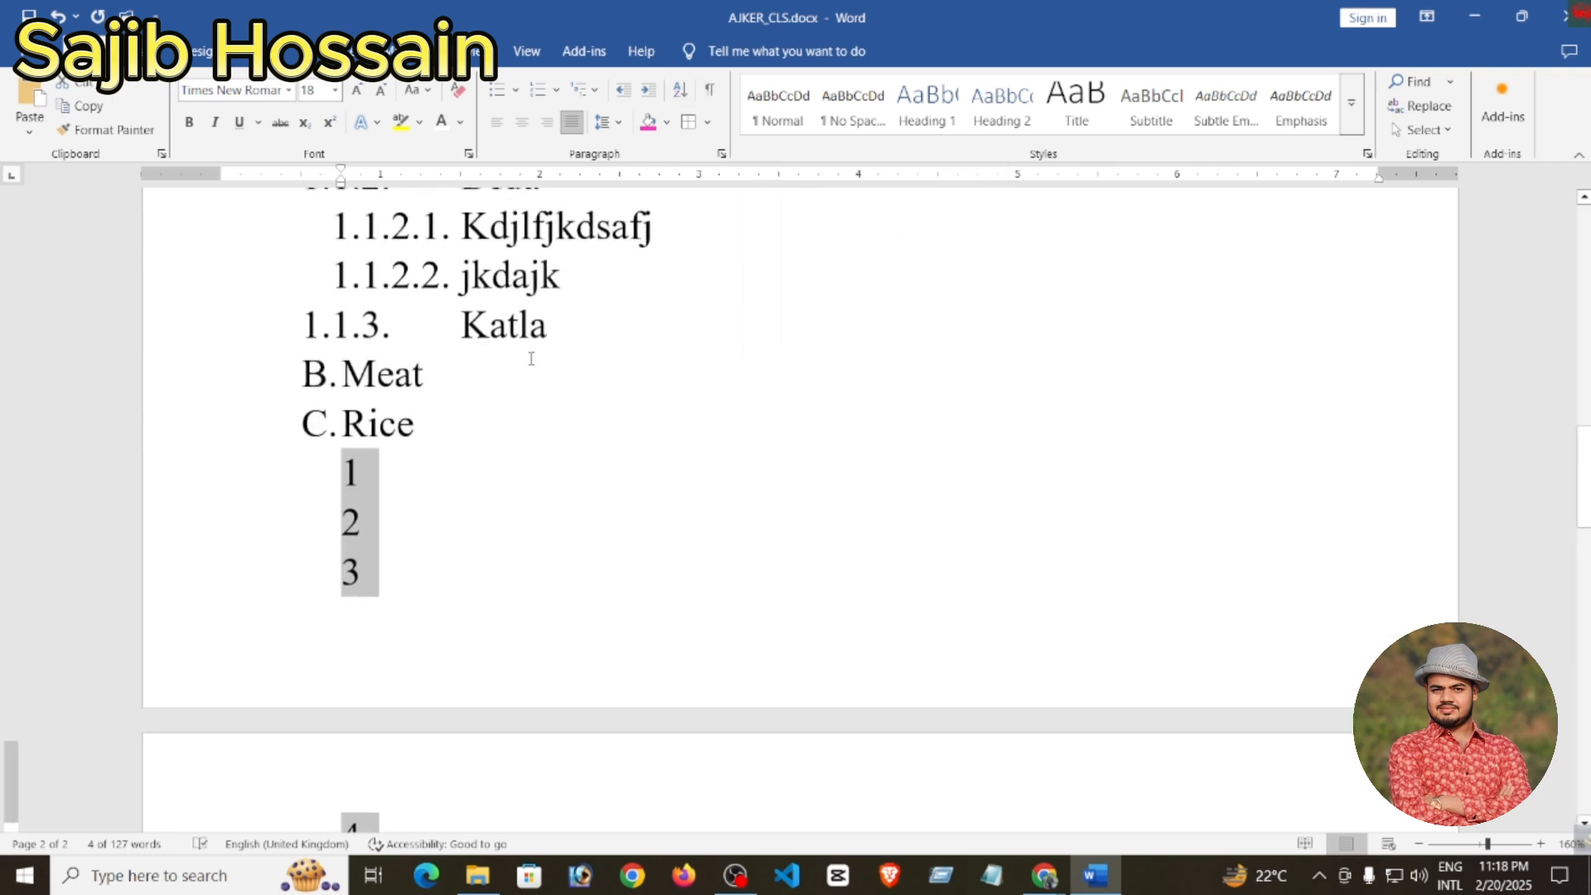
pyautogui.click(709, 88)
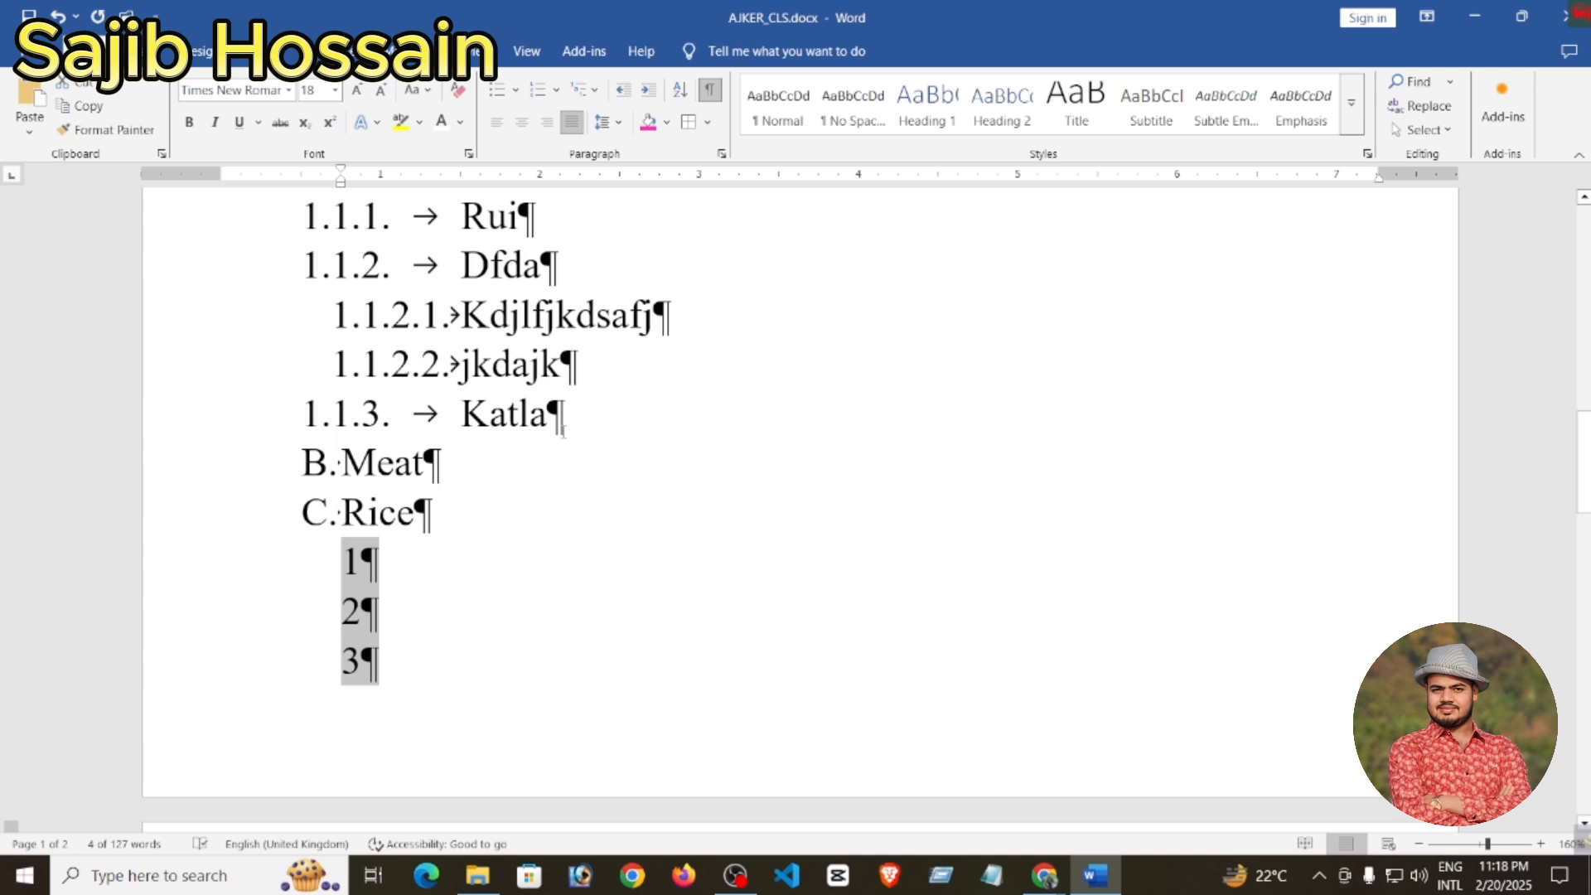
pyautogui.scroll(3, 549, 529)
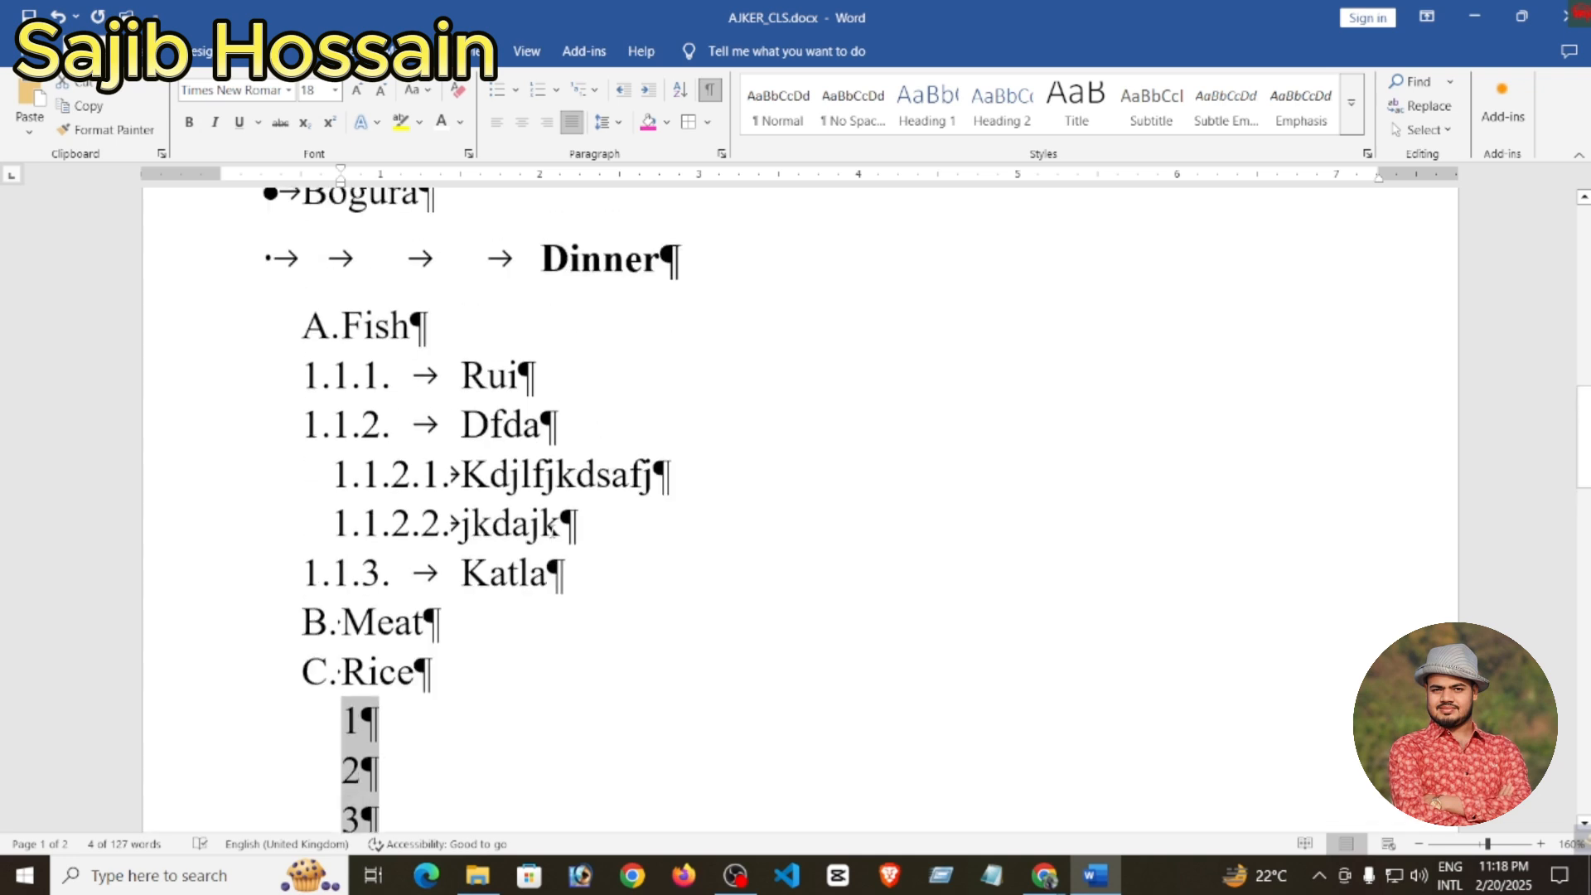
pyautogui.click(708, 91)
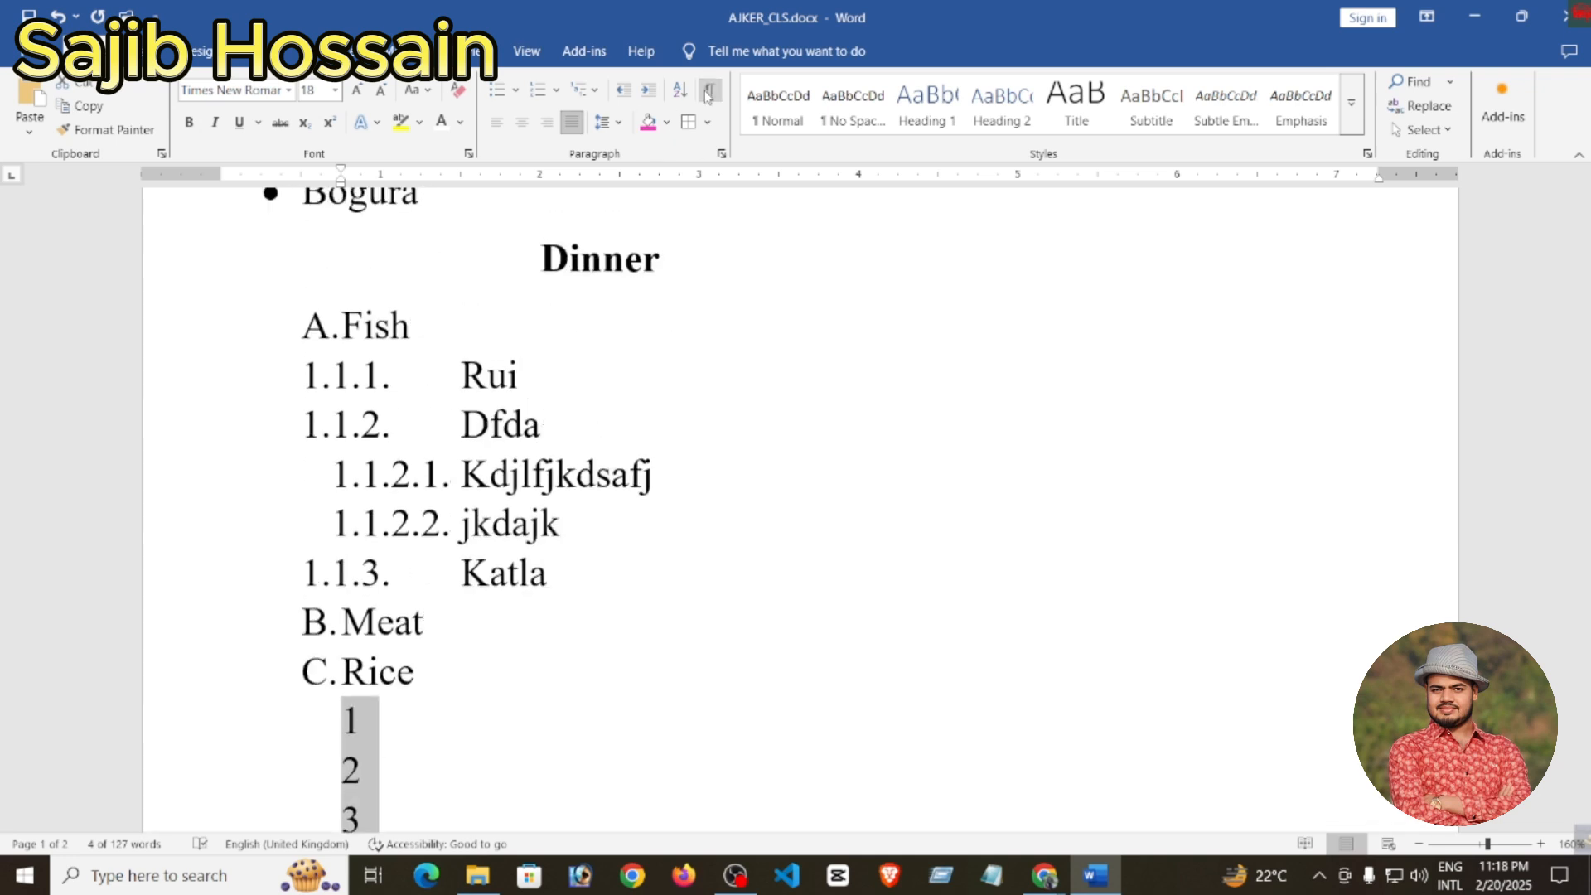
pyautogui.moveTo(551, 581); pyautogui.dragTo(253, 344)
pyautogui.click(708, 91)
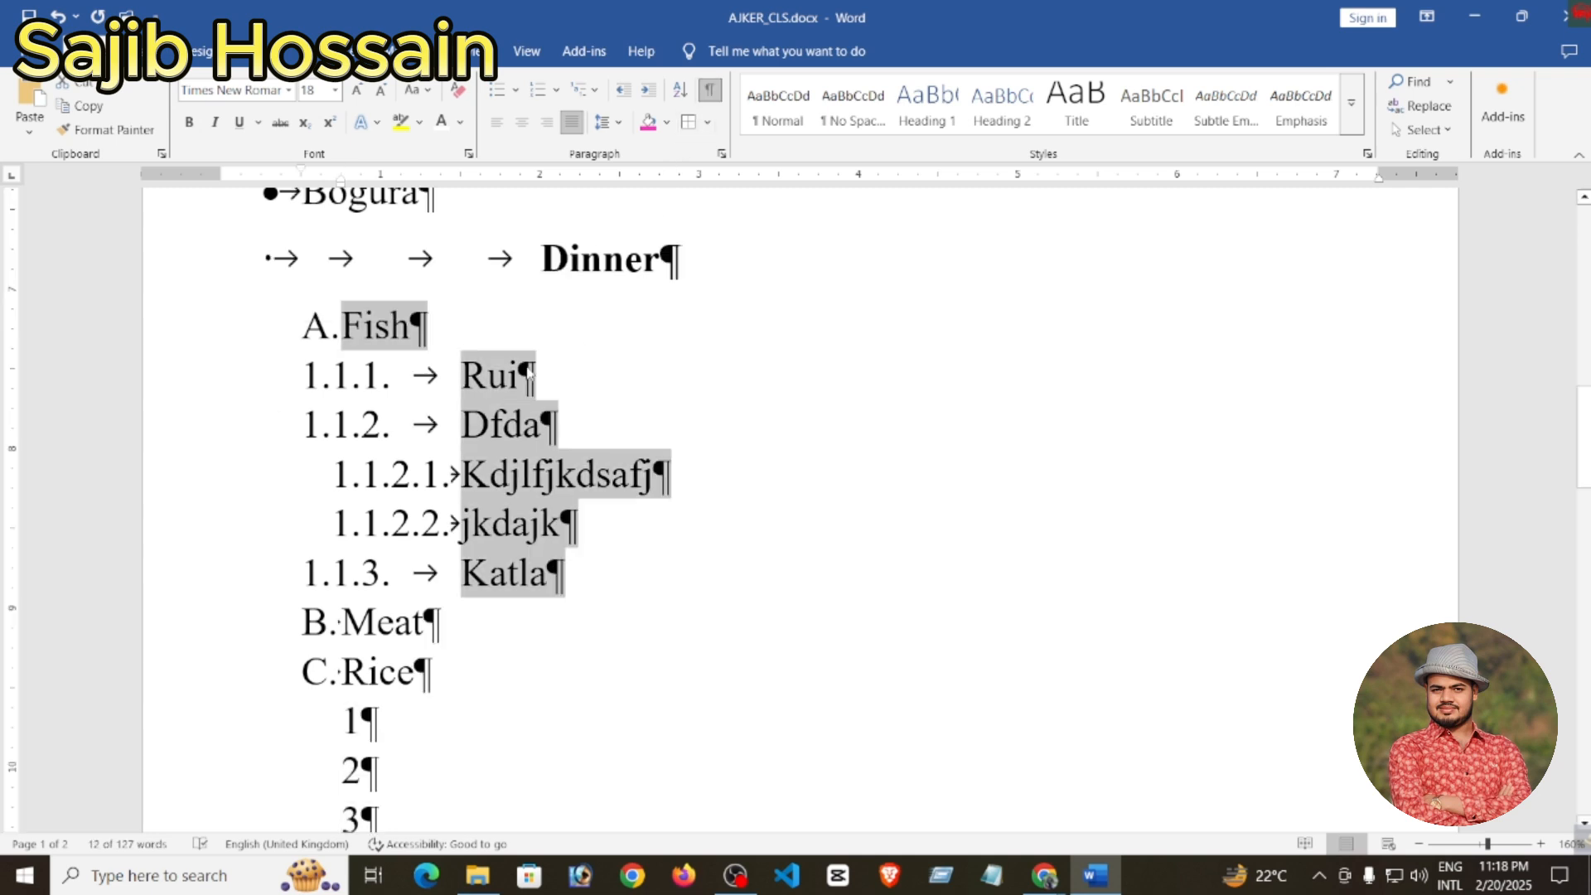
pyautogui.scroll(3, 604, 522)
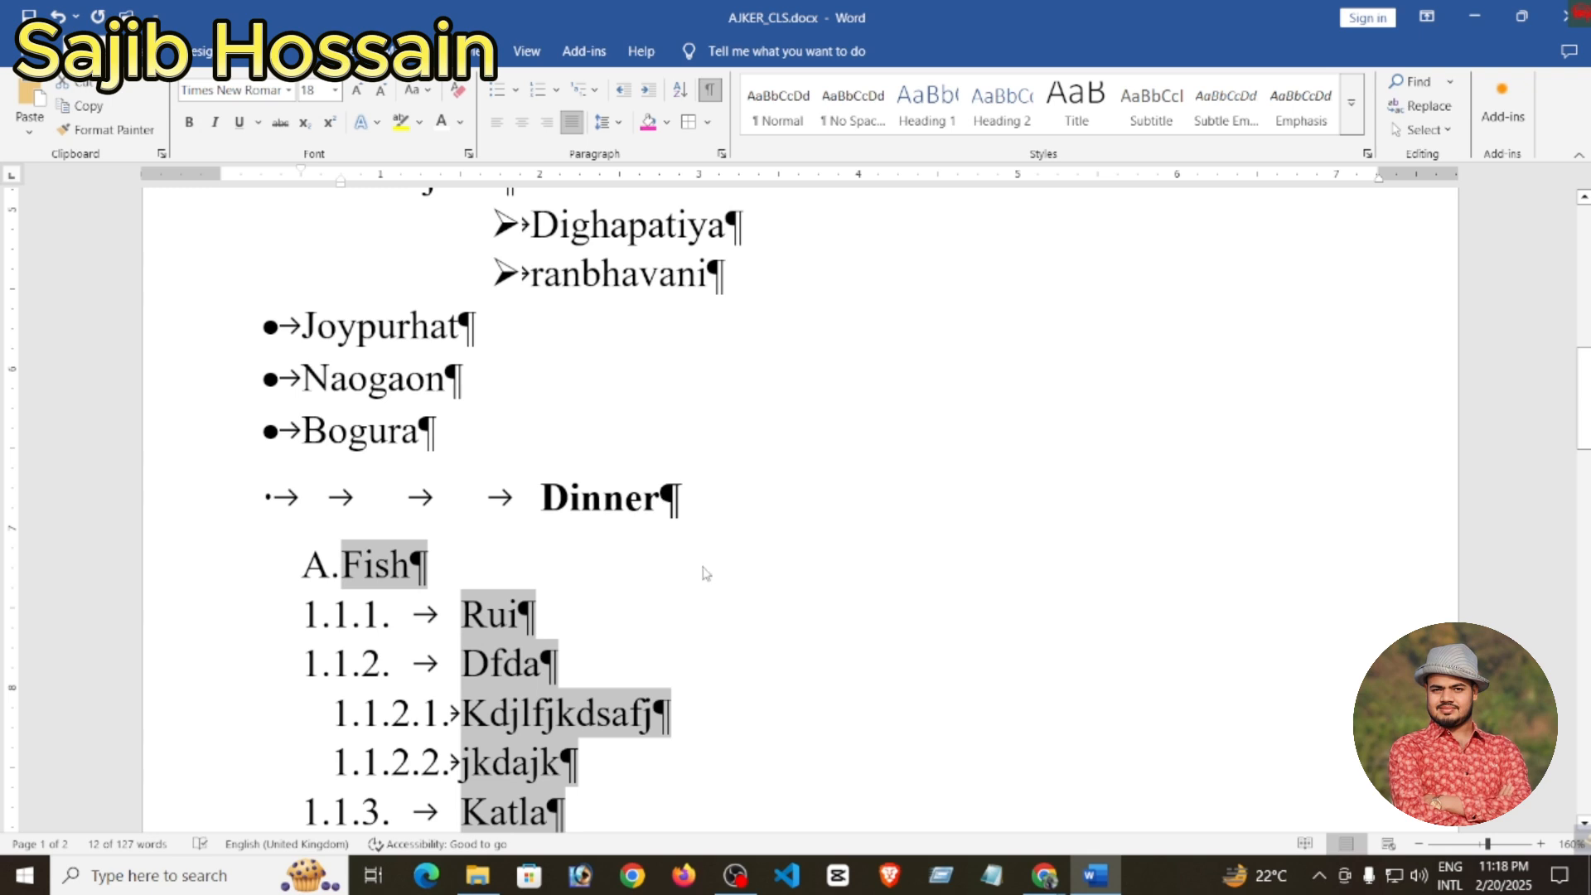
pyautogui.hotkey('ctrl', 'shift', '8')
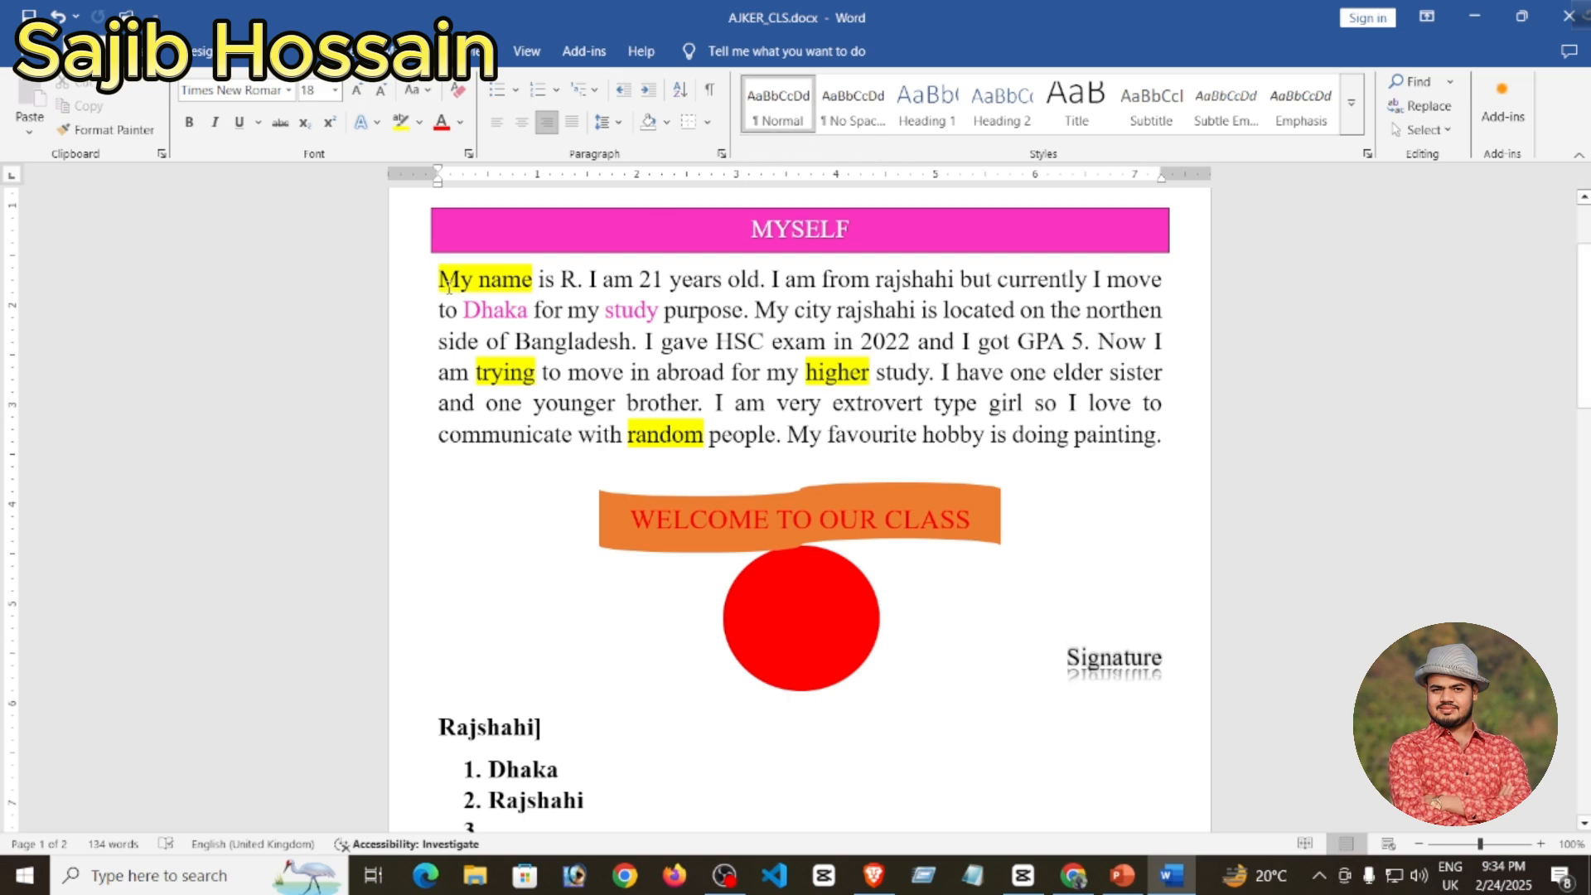
# - Select the whole body paragraph below the MYSELF heading
pyautogui.moveTo(435, 279); pyautogui.dragTo(1168, 444)
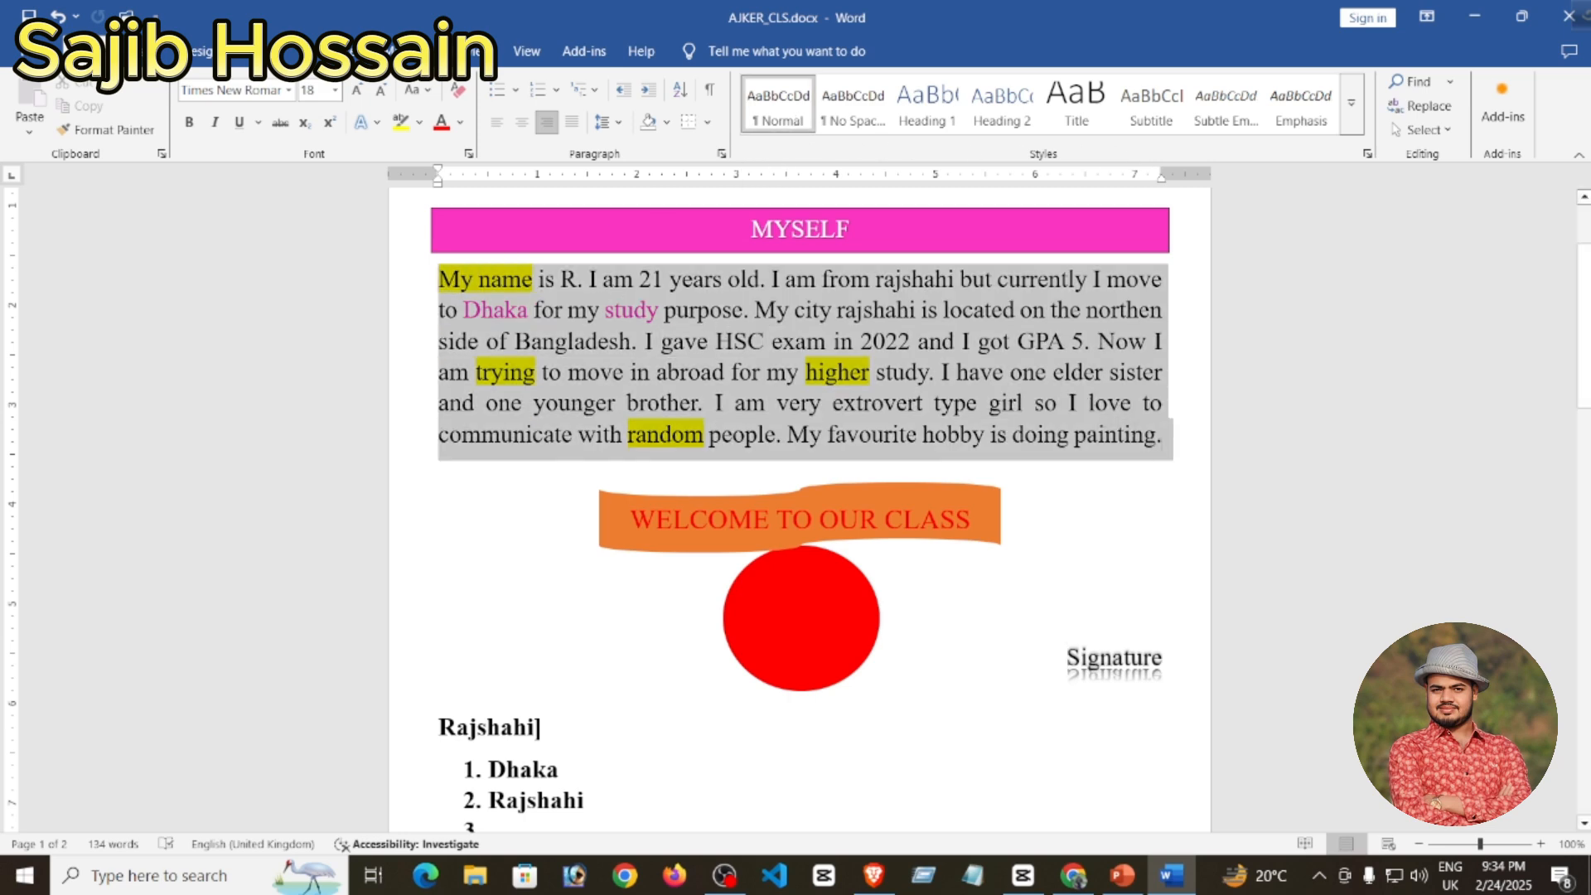